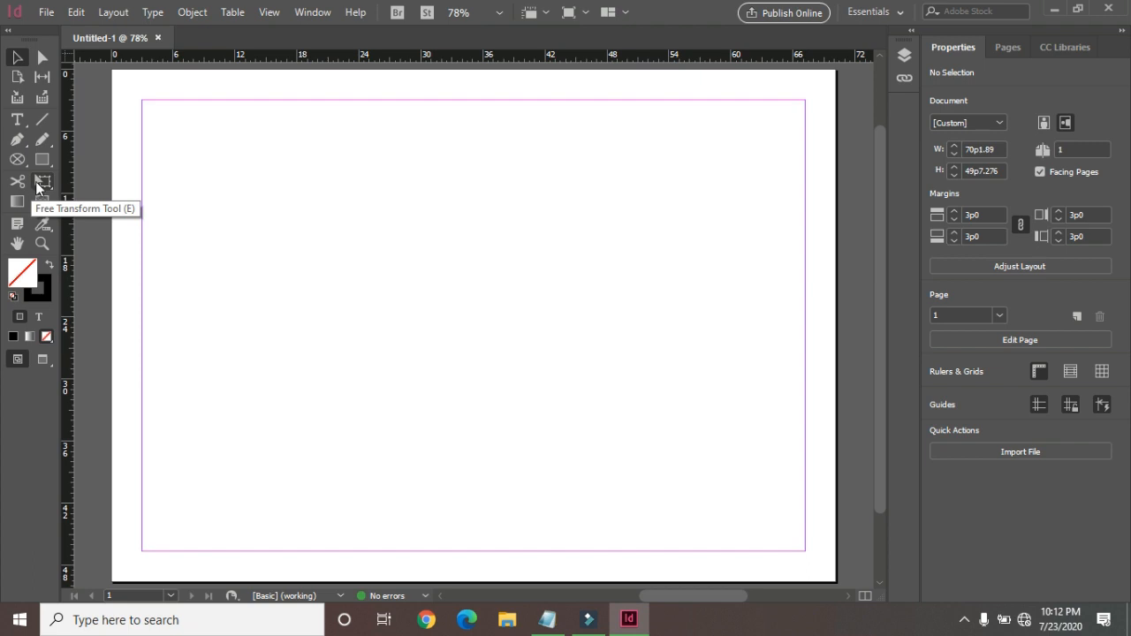
# Step: Draw a rectangle about 64p2 by 22p5 across the upper part of the margin area and fill it dark red (#921f20)
pyautogui.click(42, 159)
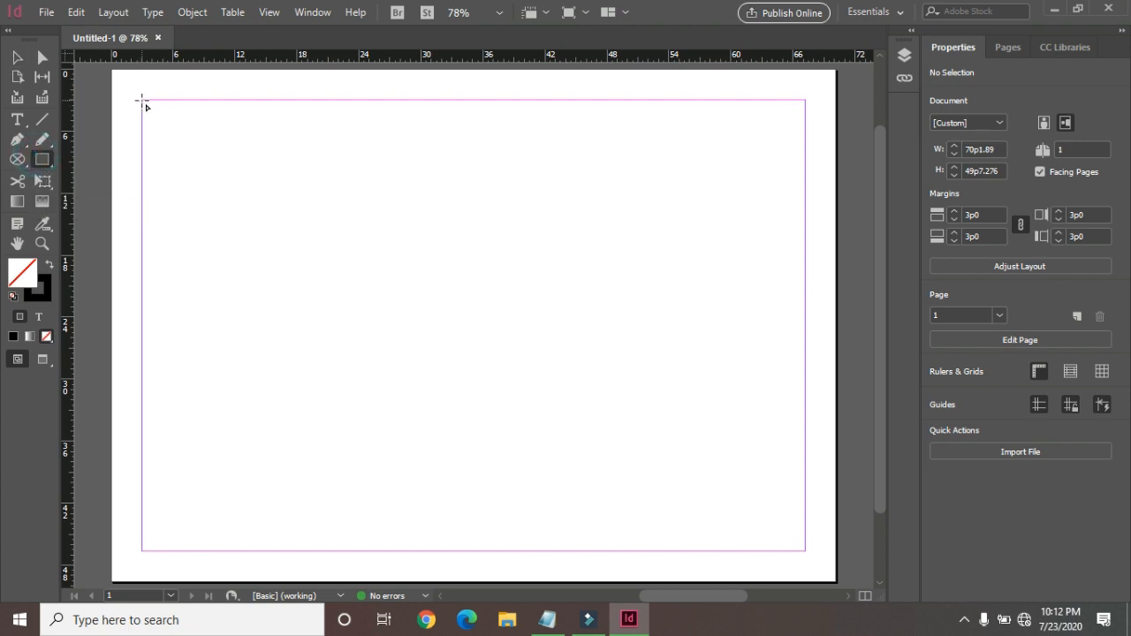
pyautogui.moveTo(143, 100); pyautogui.dragTo(805, 332)
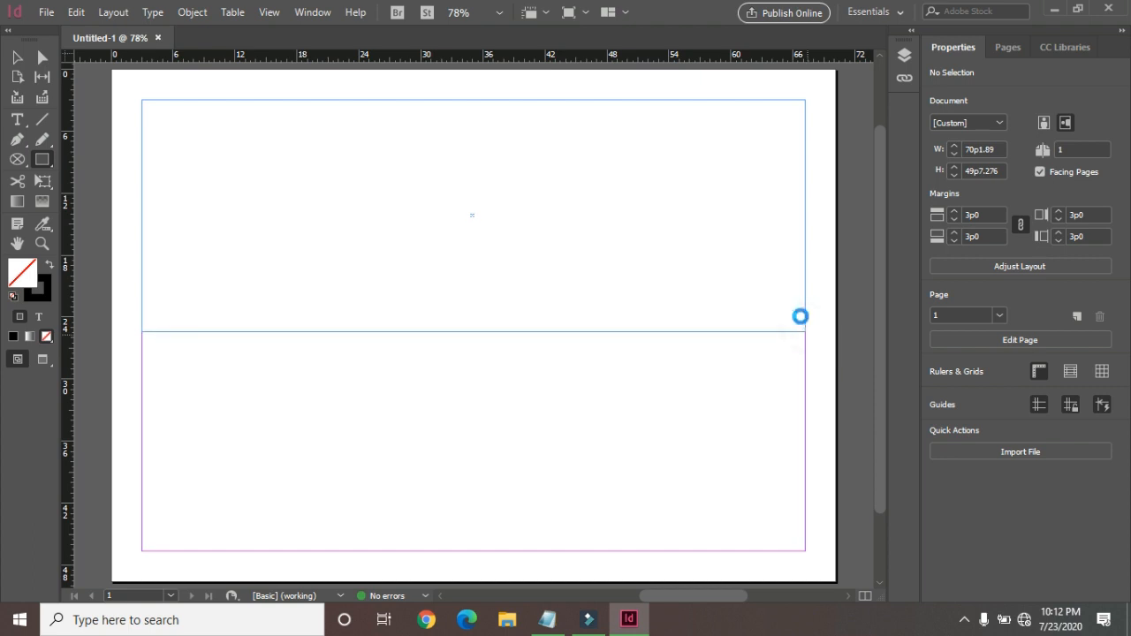
pyautogui.doubleClick(18, 277)
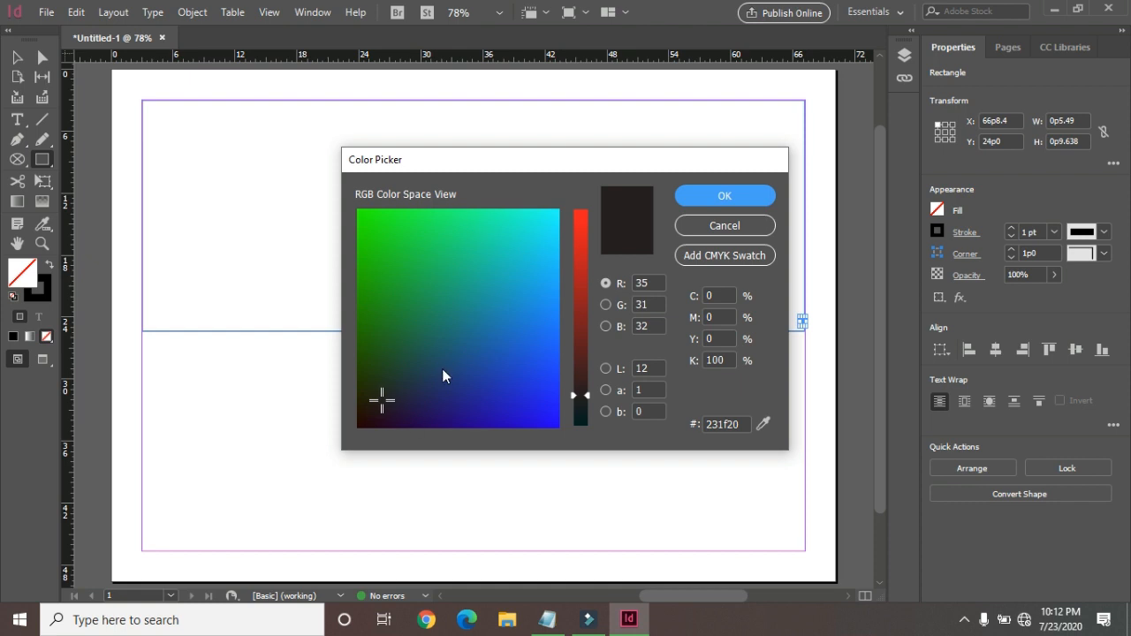
pyautogui.moveTo(574, 324); pyautogui.dragTo(579, 302)
pyautogui.click(721, 200)
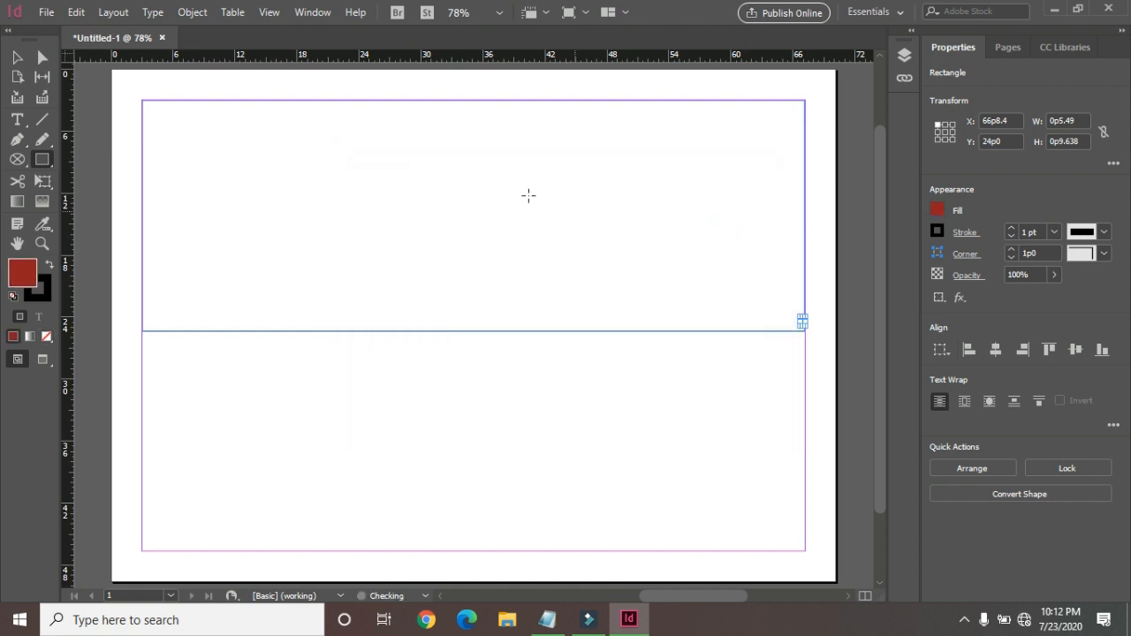
pyautogui.click(15, 59)
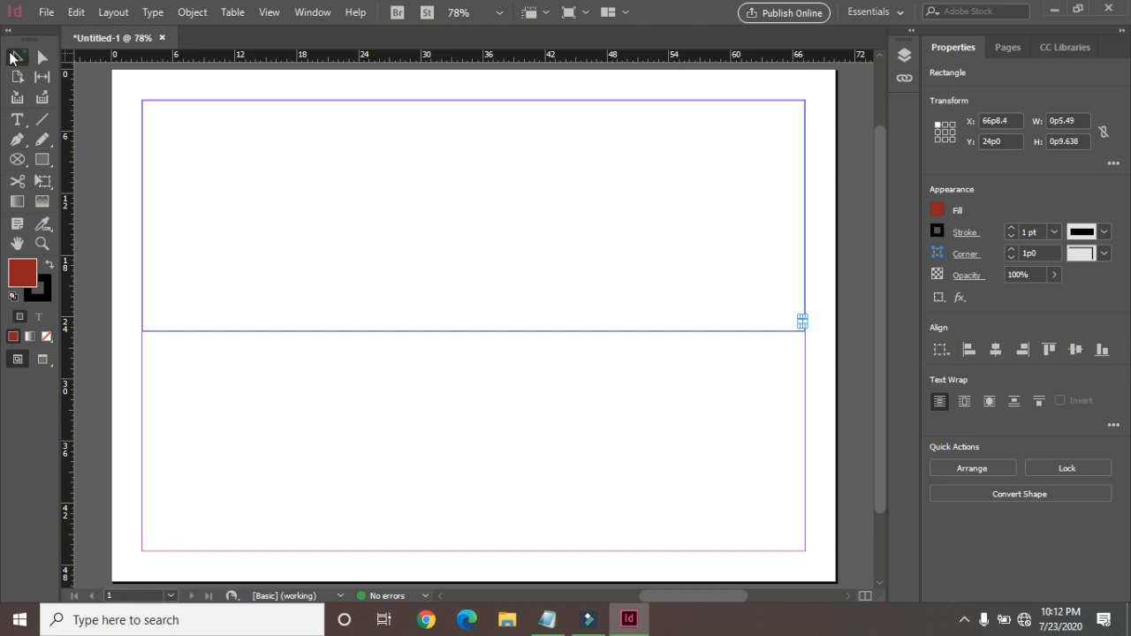
pyautogui.click(196, 101)
pyautogui.click(13, 336)
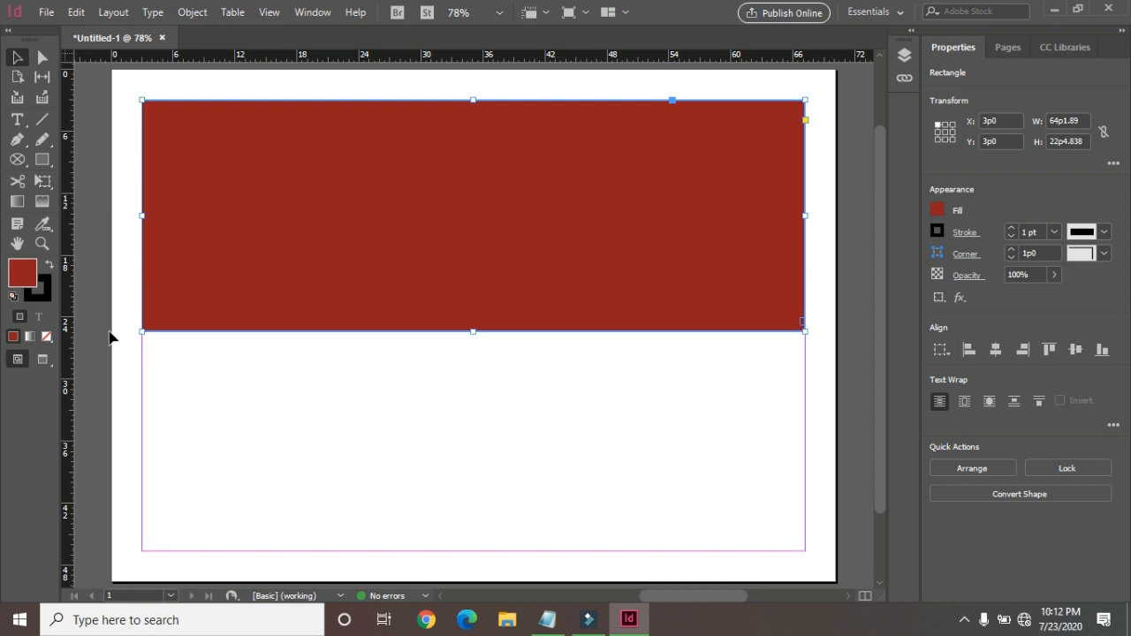
# Step: Add an anchor point near the middle of the red rectangle's bottom edge
pyautogui.click(15, 140)
pyautogui.rightClick(16, 140)
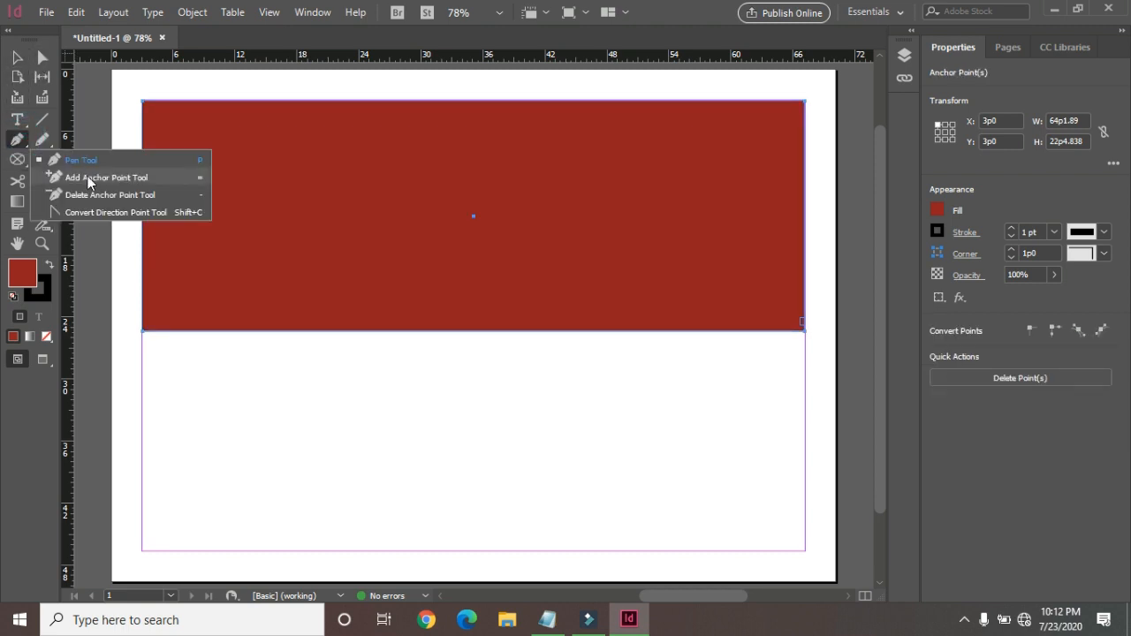
pyautogui.click(88, 179)
pyautogui.click(458, 333)
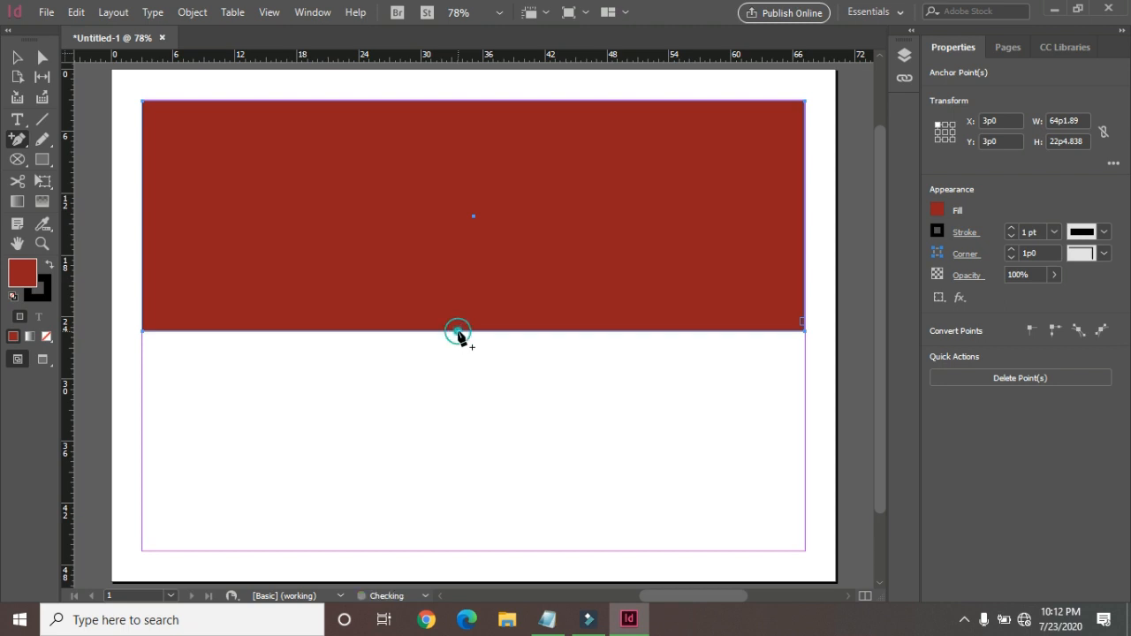
# Step: Pull the new bottom anchor point down to about X 35p1, Y 32p5 so the rectangle ends in a centred downward point
pyautogui.click(41, 56)
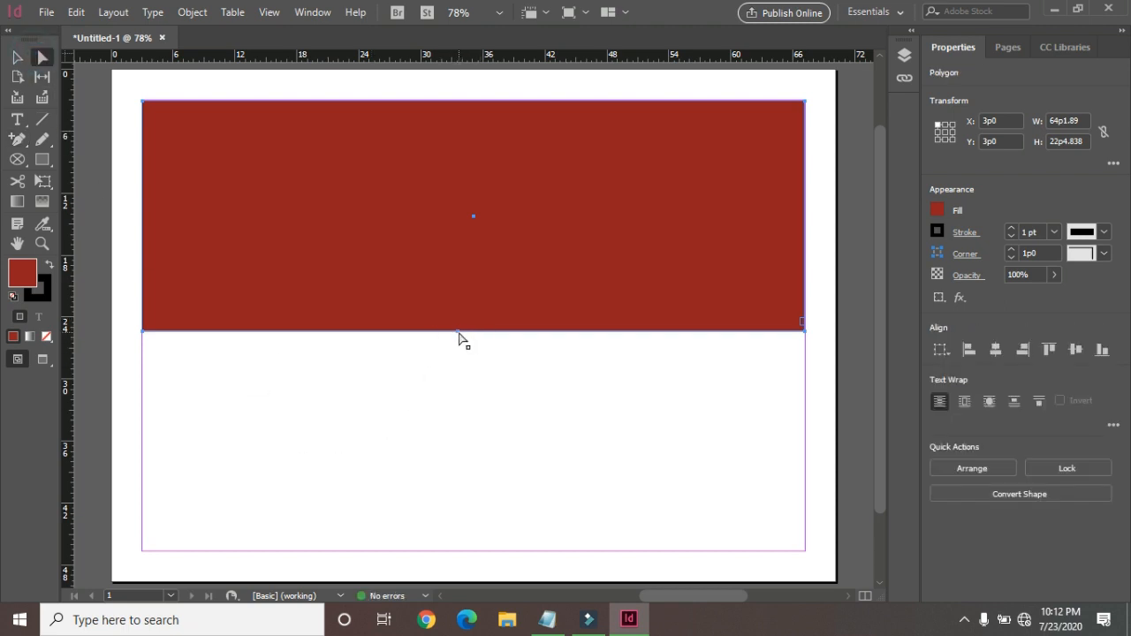
pyautogui.moveTo(459, 345); pyautogui.dragTo(465, 366)
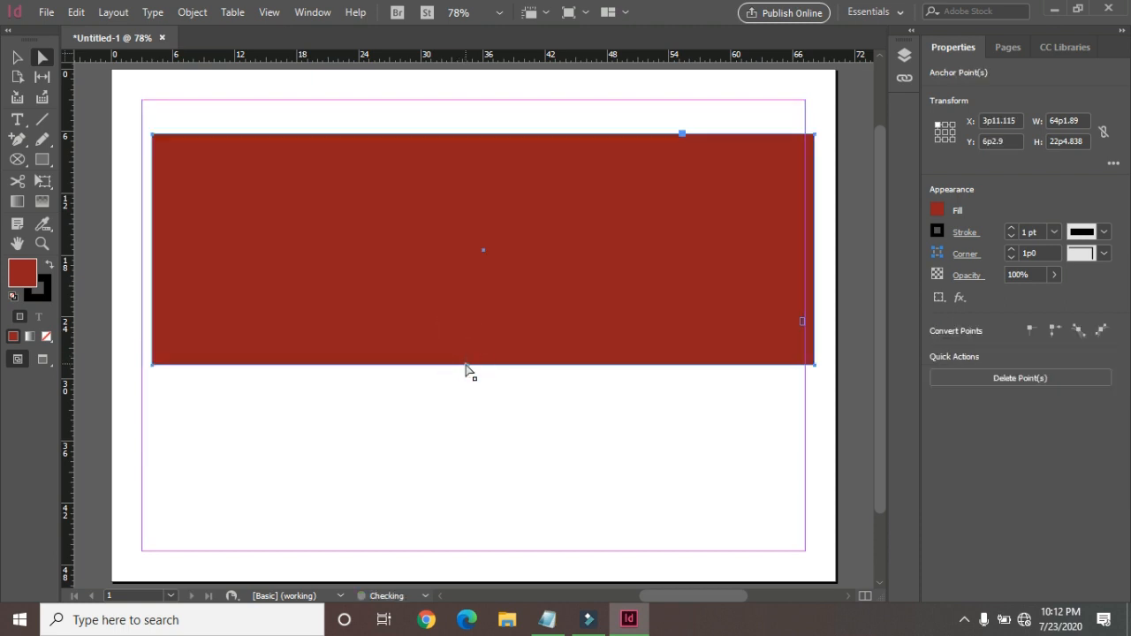
pyautogui.hotkey('ctrl', 'z')
pyautogui.click(457, 334)
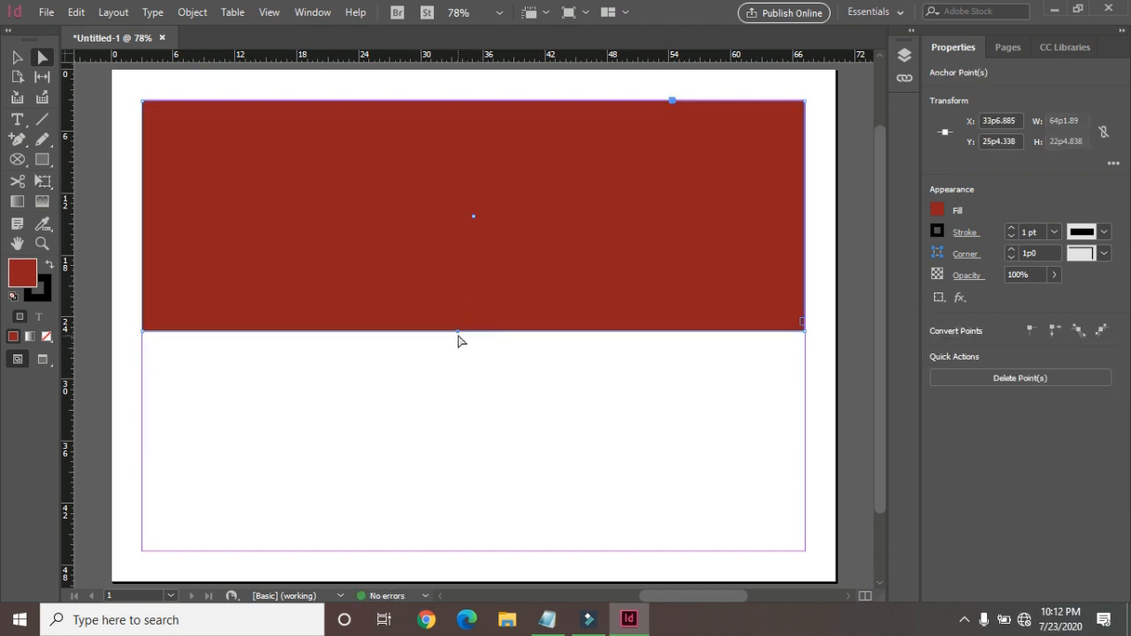
pyautogui.moveTo(462, 336); pyautogui.dragTo(476, 410)
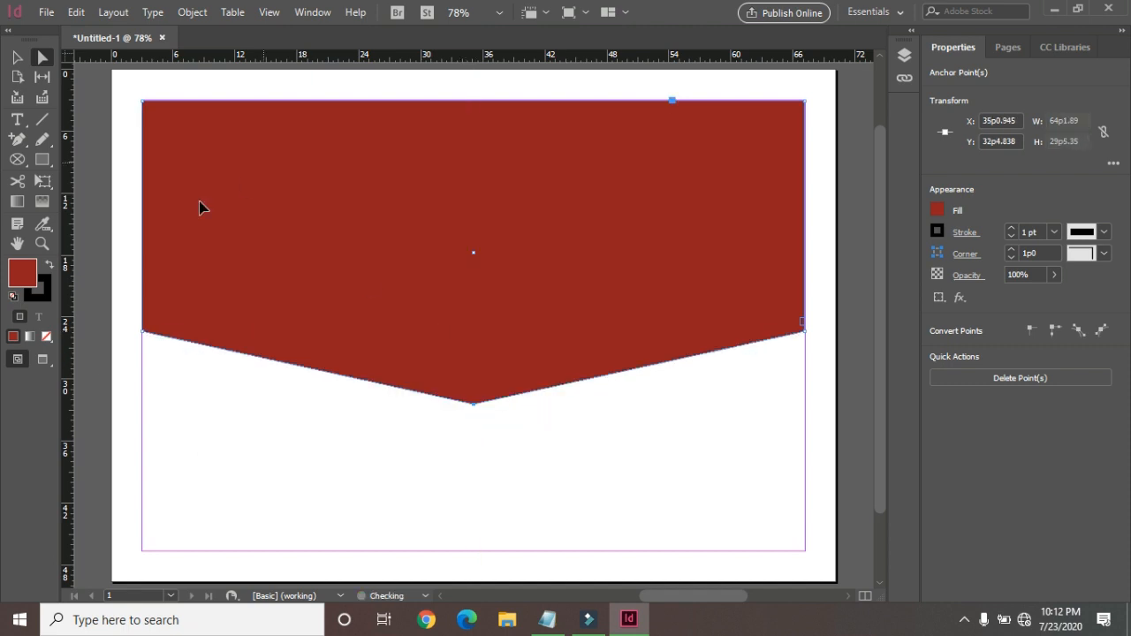
# Step: Copy the pointed red shape, paste the copy in place and remove the copy's stroke
pyautogui.click(17, 58)
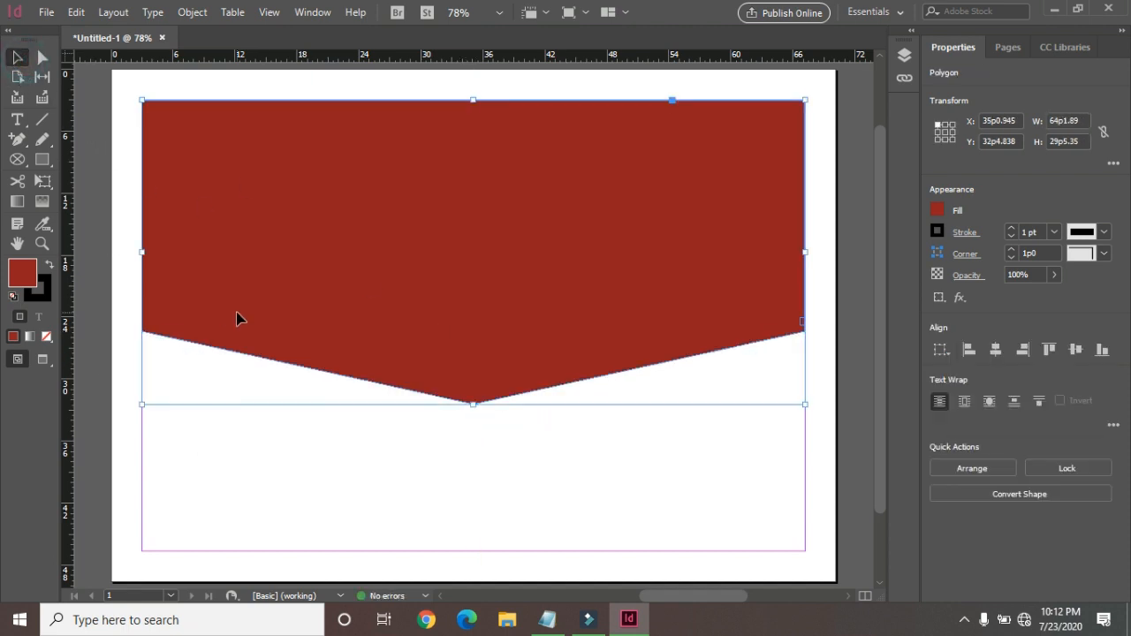
pyautogui.click(76, 13)
pyautogui.click(149, 86)
pyautogui.click(76, 12)
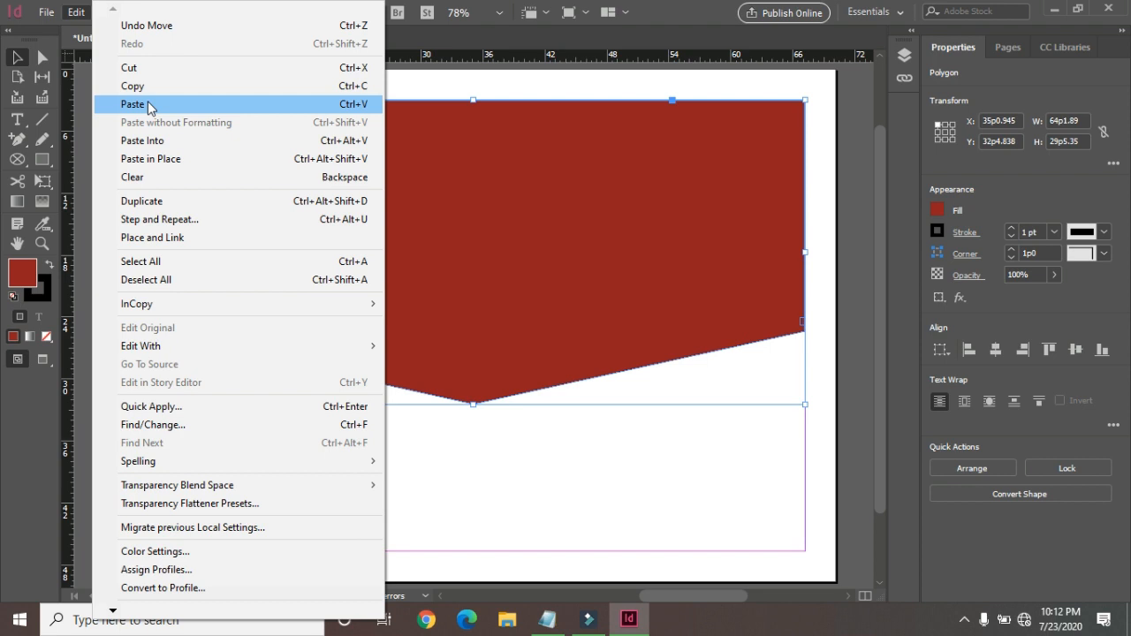
pyautogui.click(157, 159)
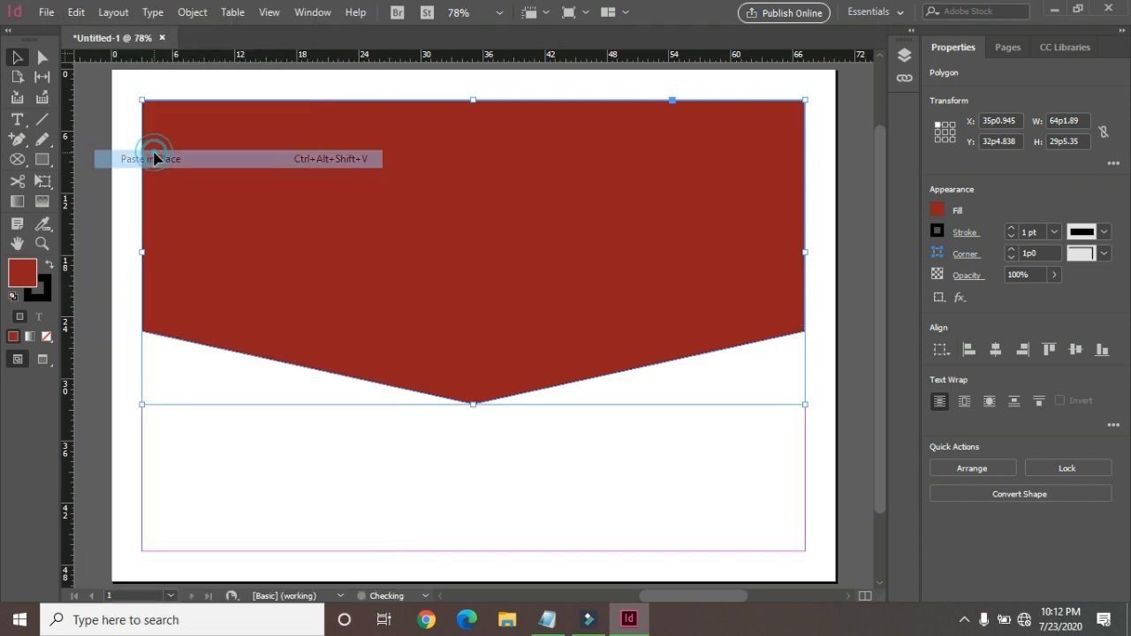
pyautogui.click(37, 288)
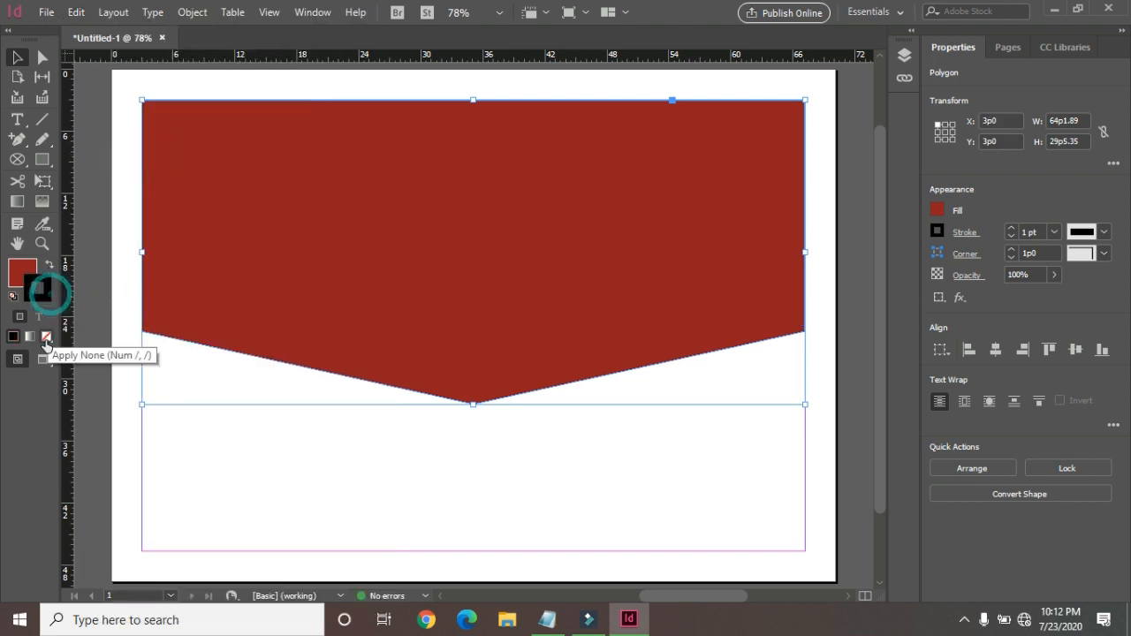
pyautogui.click(46, 338)
# Step: Fill the copied shape with darker red (#611f20) and shorten it from its bottom edge to about 27p9 high
pyautogui.click(19, 276)
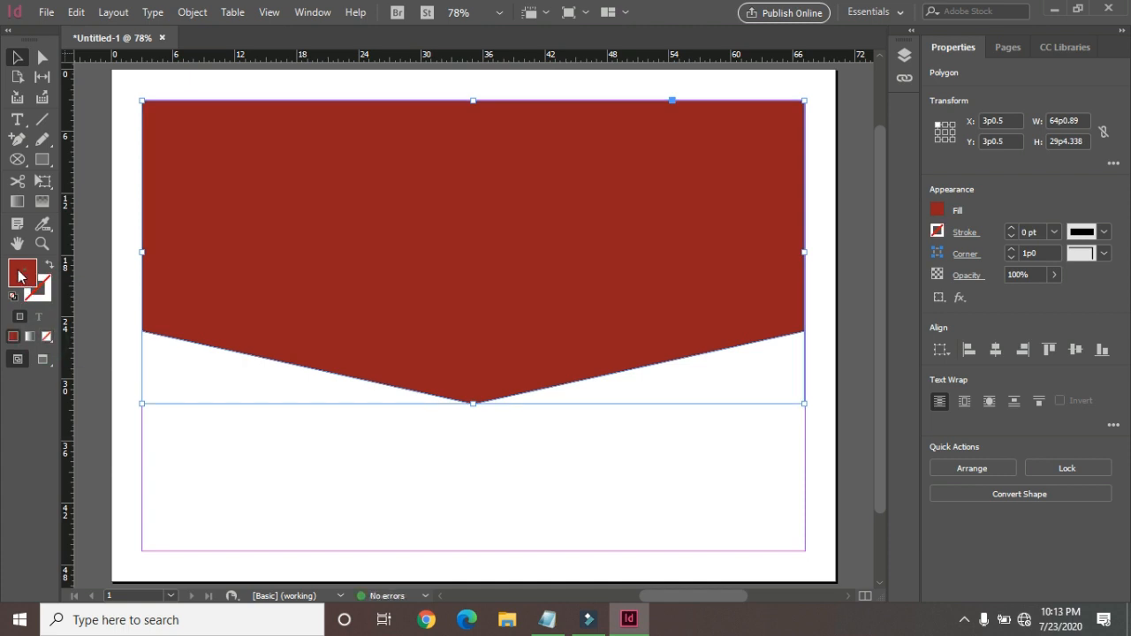
pyautogui.doubleClick(19, 276)
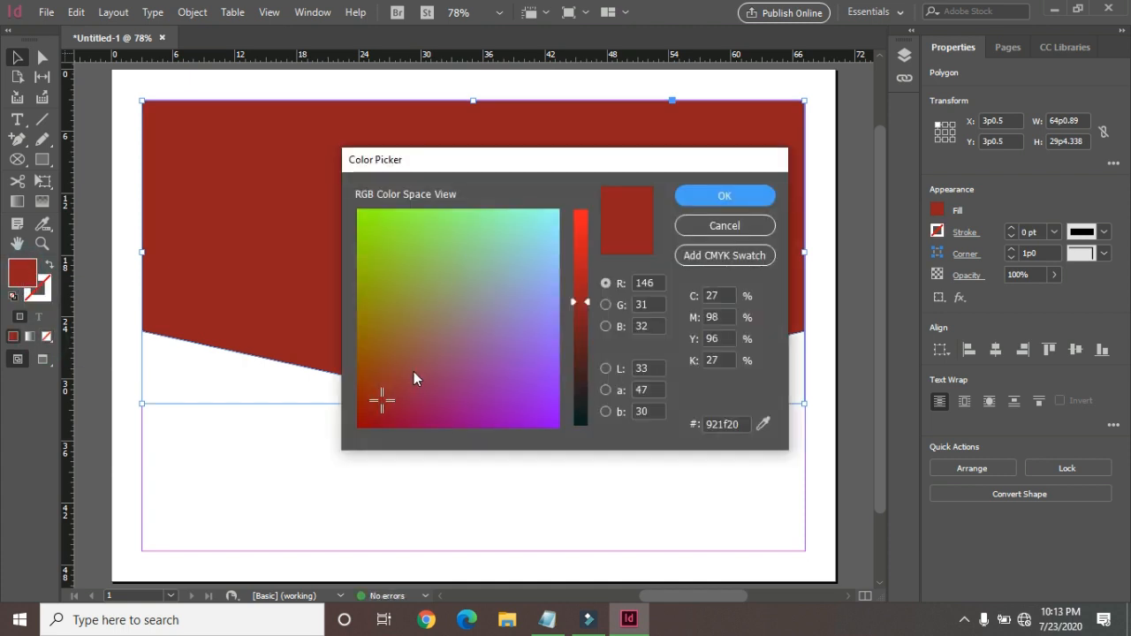
pyautogui.moveTo(588, 303); pyautogui.dragTo(587, 343)
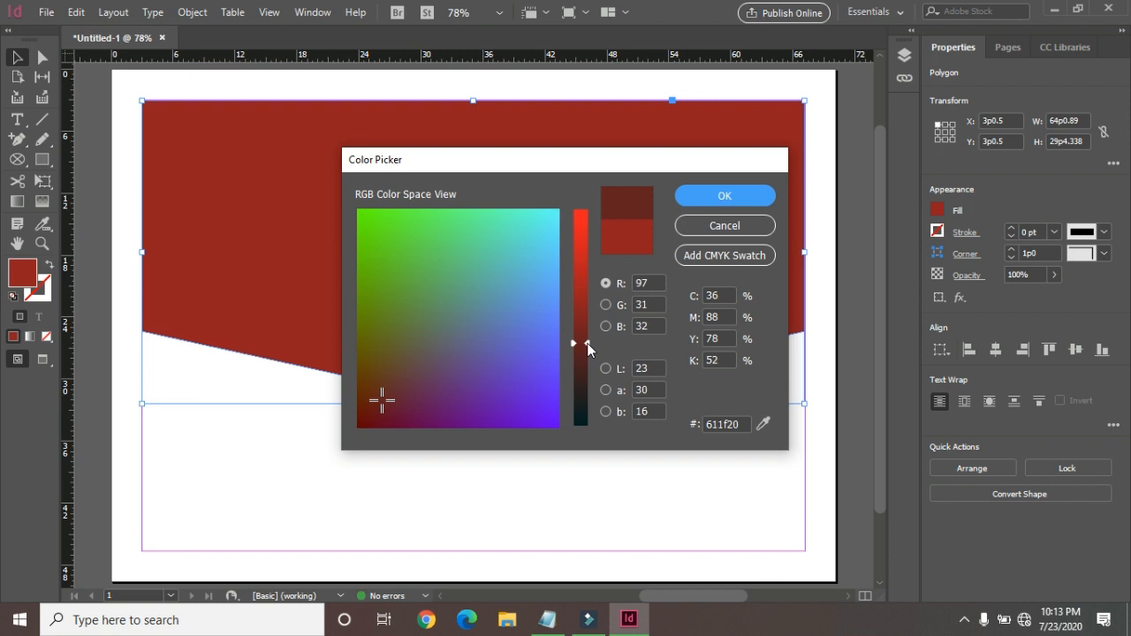
pyautogui.click(725, 196)
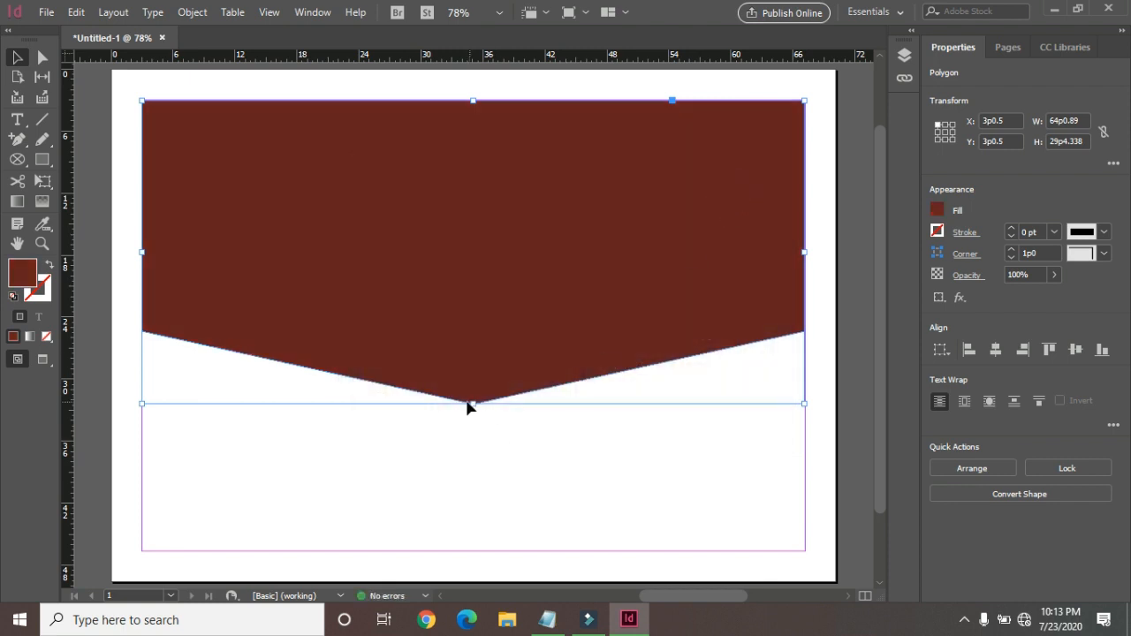
pyautogui.moveTo(472, 404); pyautogui.dragTo(473, 387)
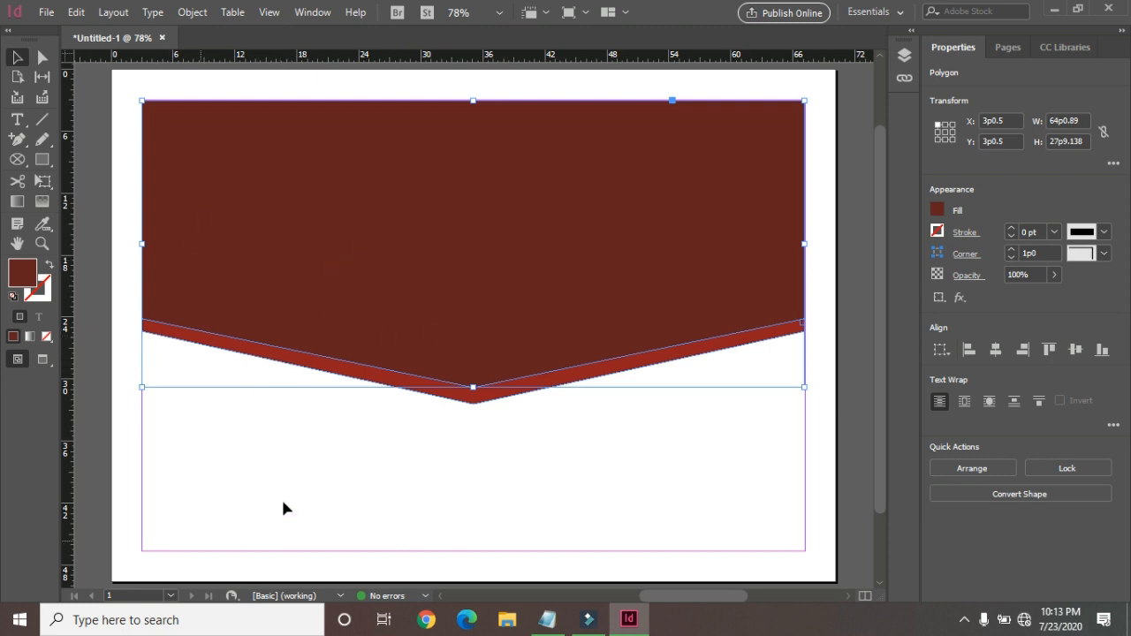
# Step: Draw a rectangle about 64p2 by 27p2 over the lower part of the margin area and fill it bright red
pyautogui.click(41, 159)
pyautogui.moveTo(143, 264); pyautogui.dragTo(805, 545)
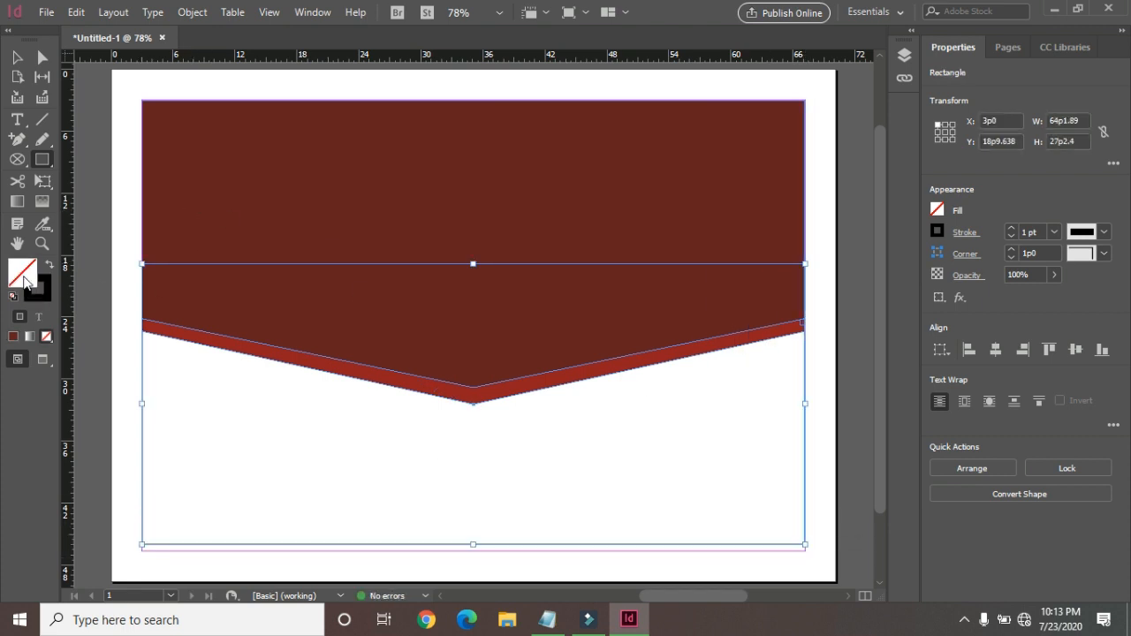
pyautogui.doubleClick(26, 282)
pyautogui.click(722, 196)
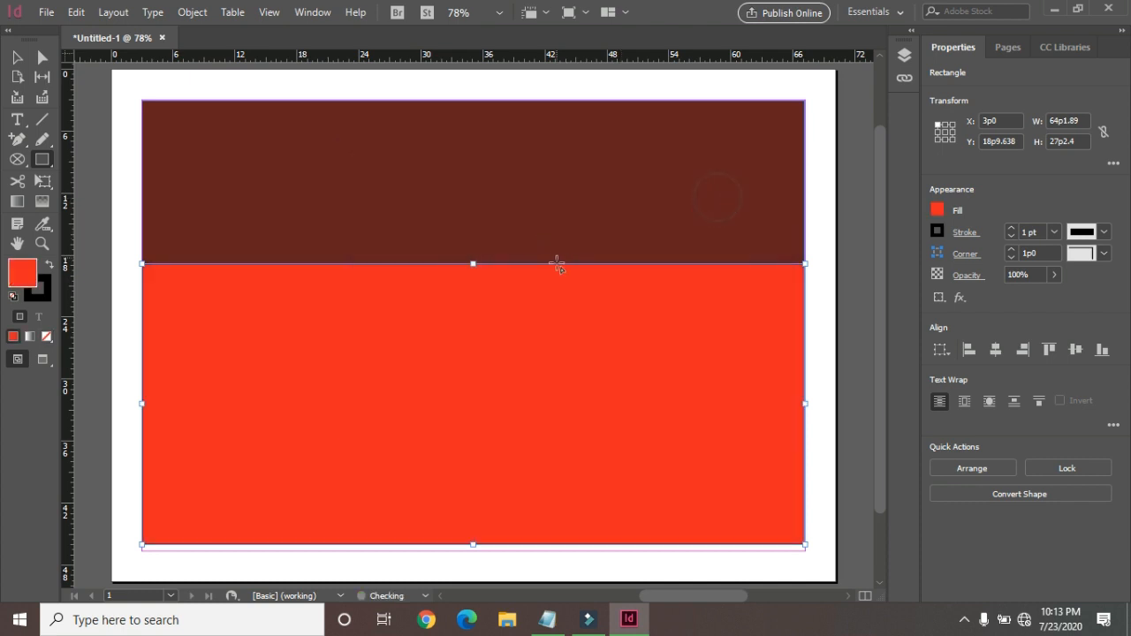
# Step: Send the bright red rectangle to the back, behind both pointed shapes
pyautogui.click(183, 15)
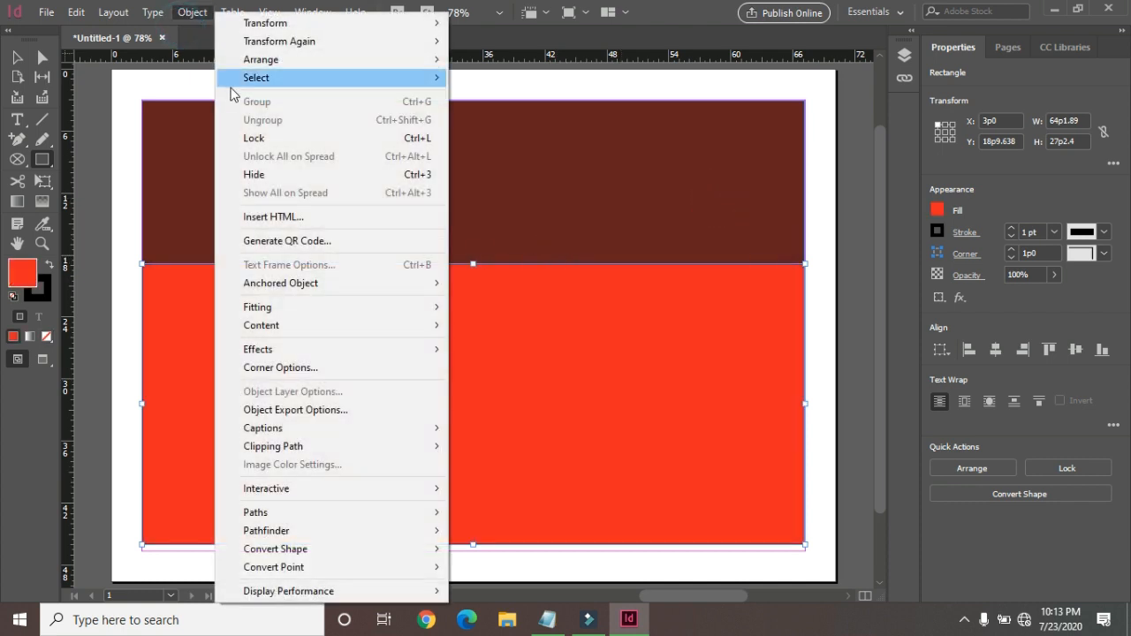
pyautogui.moveTo(305, 60)
pyautogui.click(528, 117)
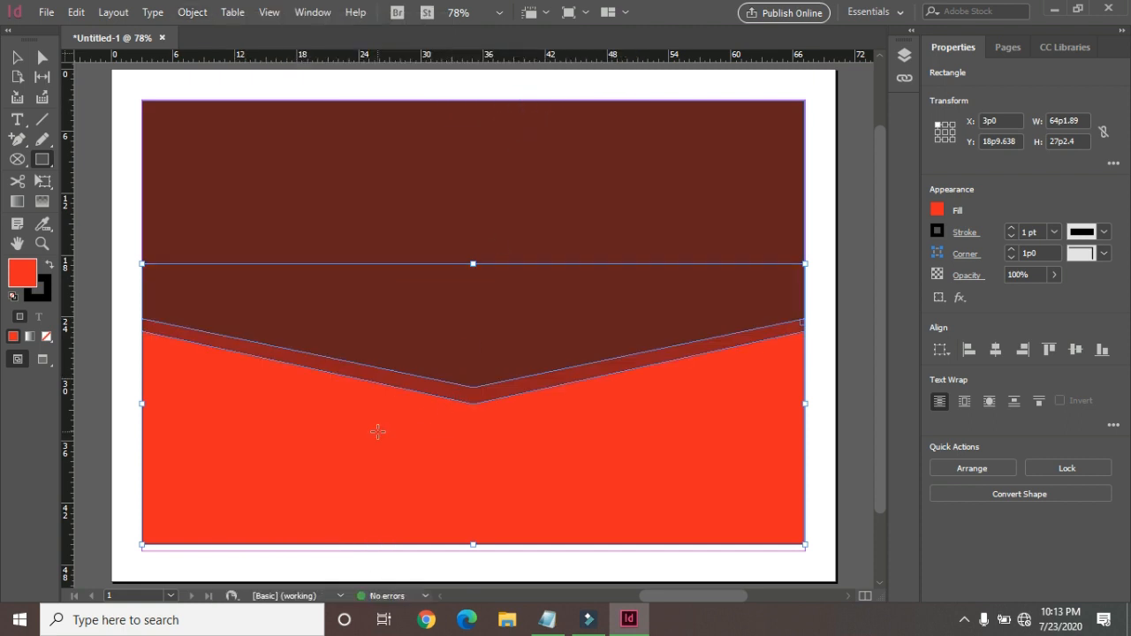
# Step: Select all the shapes on the page and remove their strokes
pyautogui.click(17, 57)
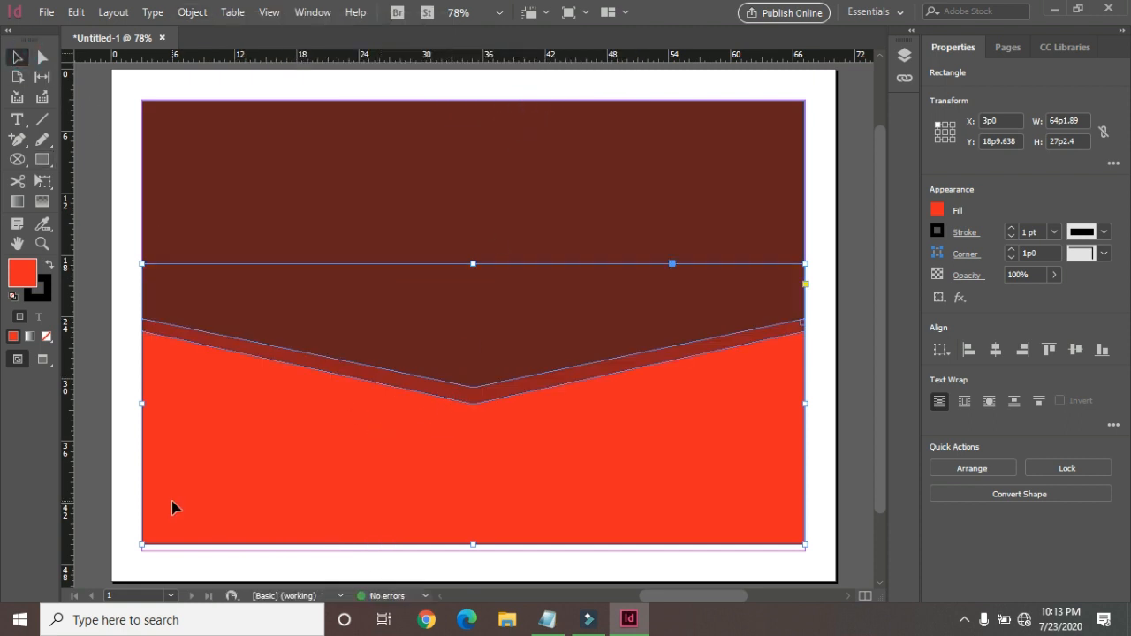
pyautogui.click(133, 98)
pyautogui.moveTo(133, 94); pyautogui.dragTo(821, 555)
pyautogui.click(41, 300)
pyautogui.click(47, 335)
pyautogui.click(110, 285)
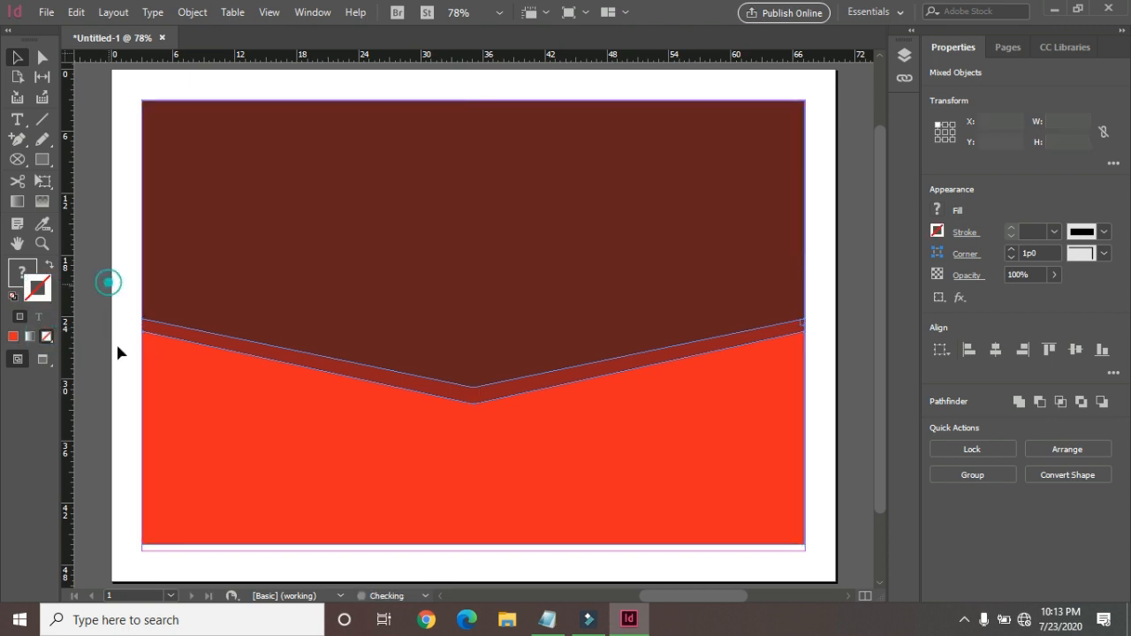
# Step: Extend the bright red rectangle down to the bottom margin, making it about 27p9 high
pyautogui.click(223, 477)
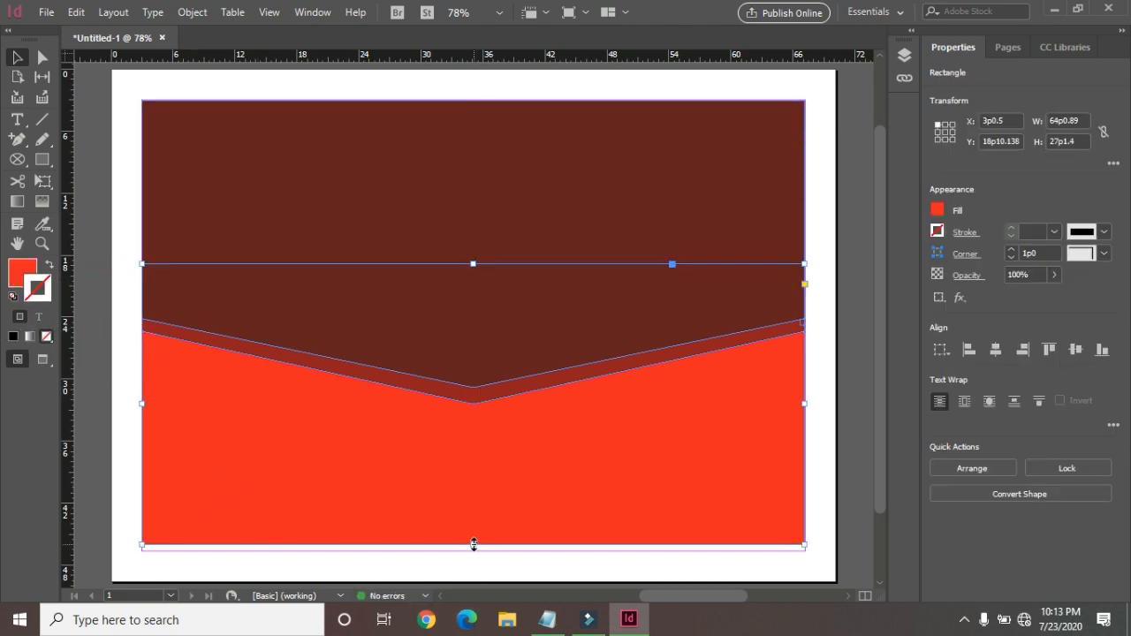
pyautogui.moveTo(473, 544); pyautogui.dragTo(475, 551)
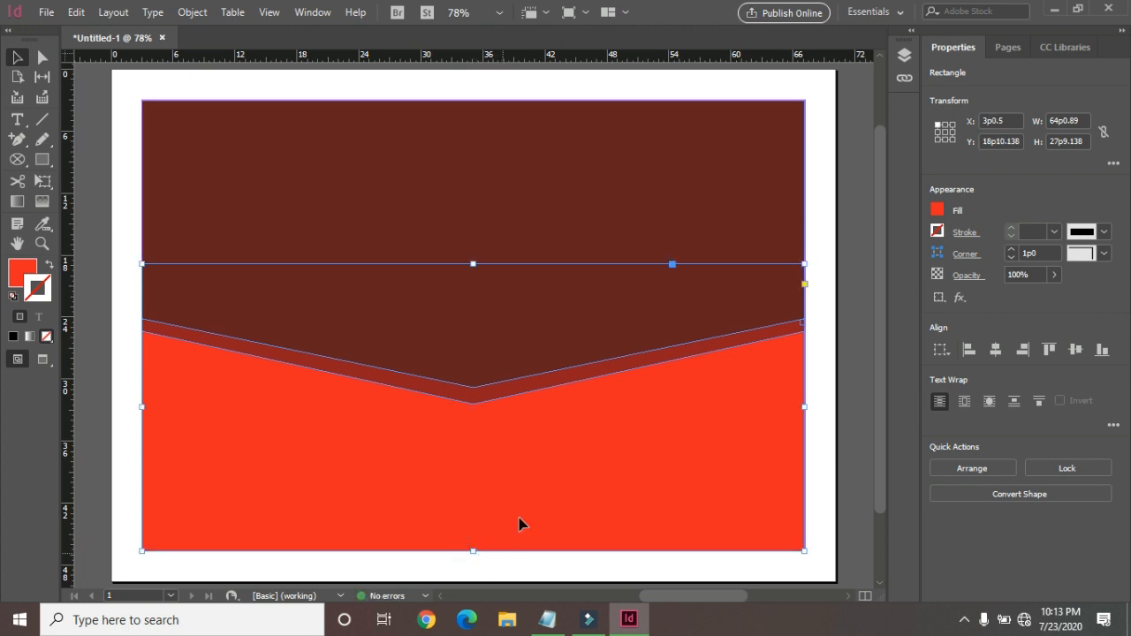
pyautogui.click(835, 320)
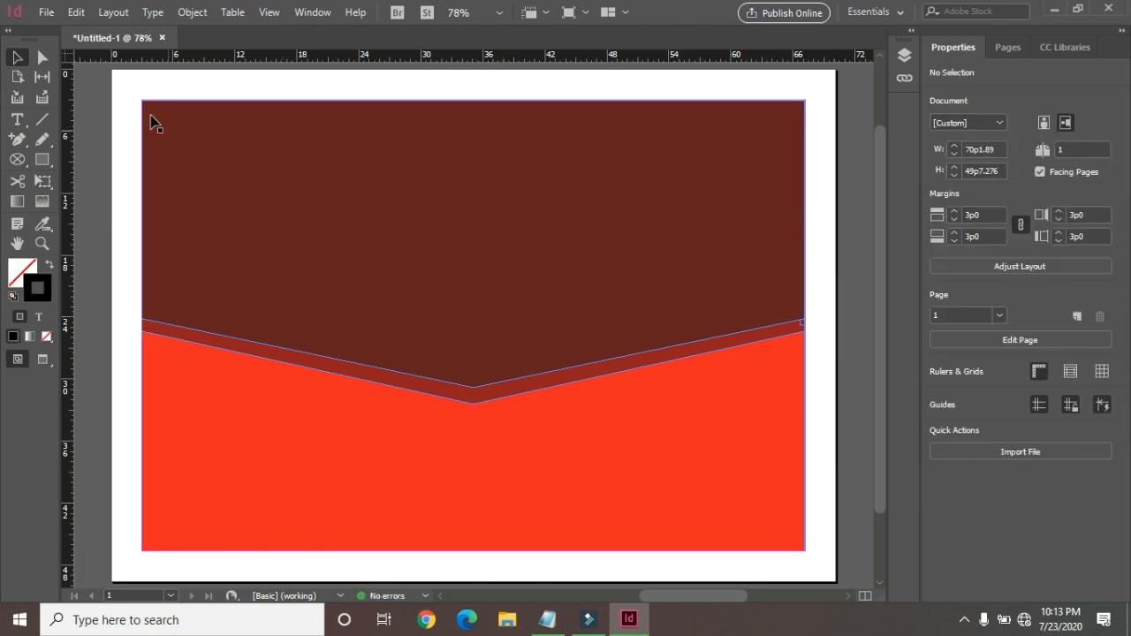
# Step: Select all the shapes on the page and group them
pyautogui.moveTo(120, 89); pyautogui.dragTo(820, 560)
pyautogui.click(194, 12)
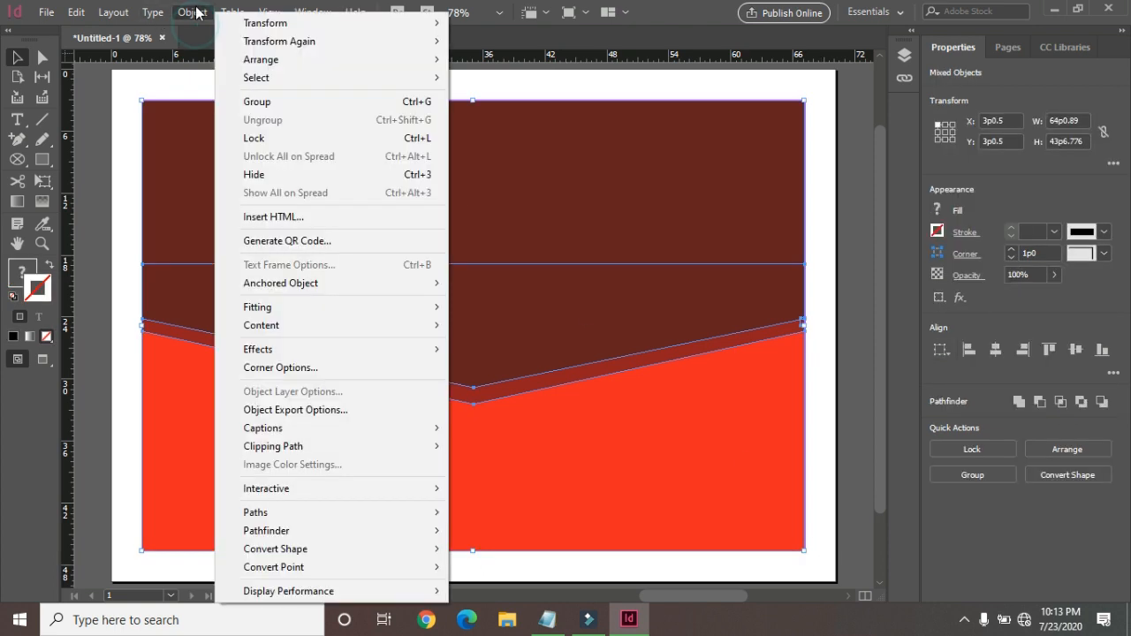
pyautogui.click(256, 102)
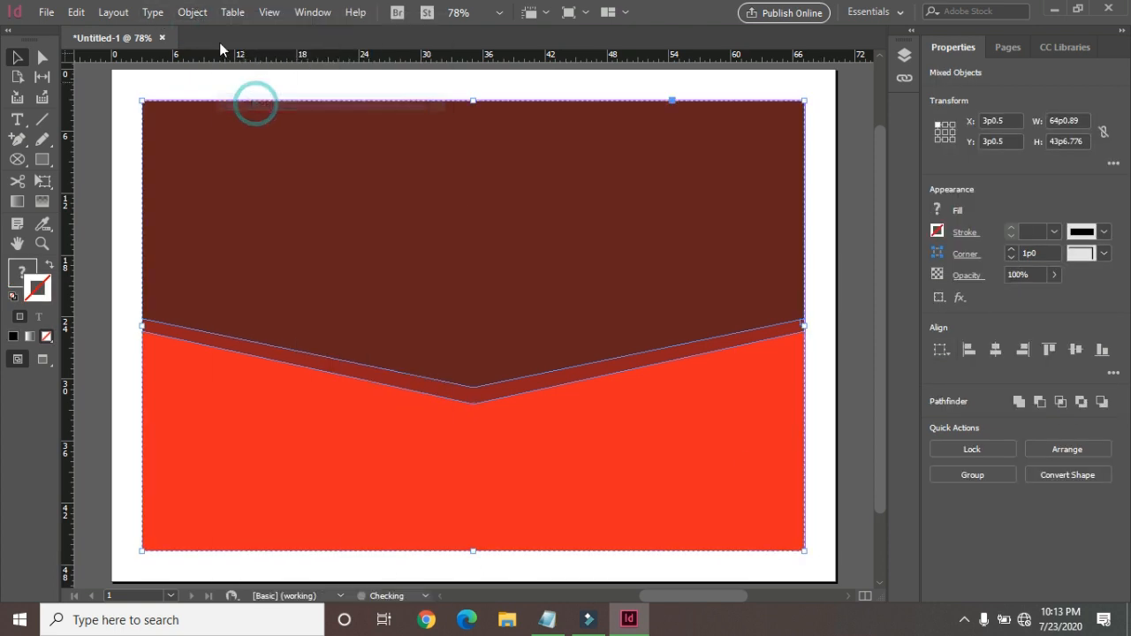
pyautogui.click(195, 13)
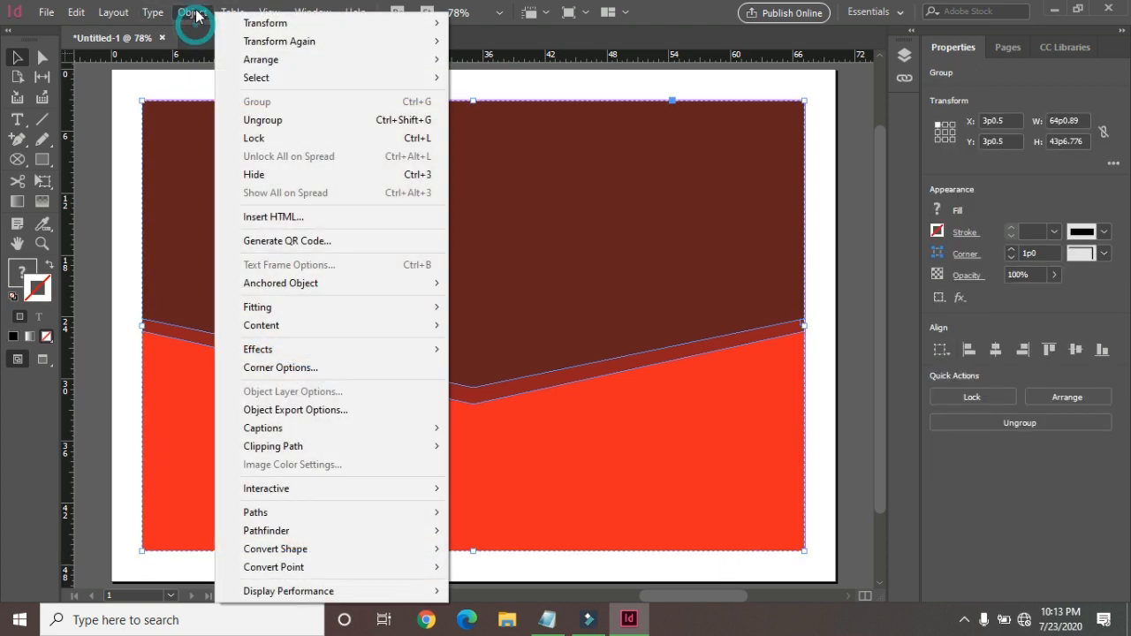
pyautogui.click(260, 175)
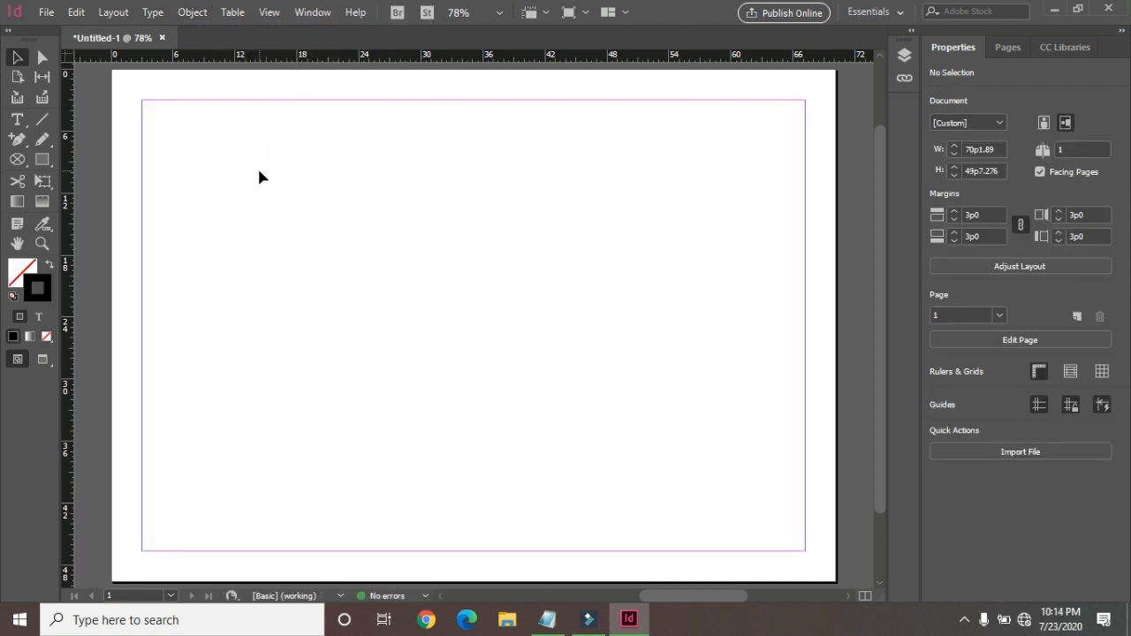
pyautogui.hotkey('ctrl', 'alt', '3')
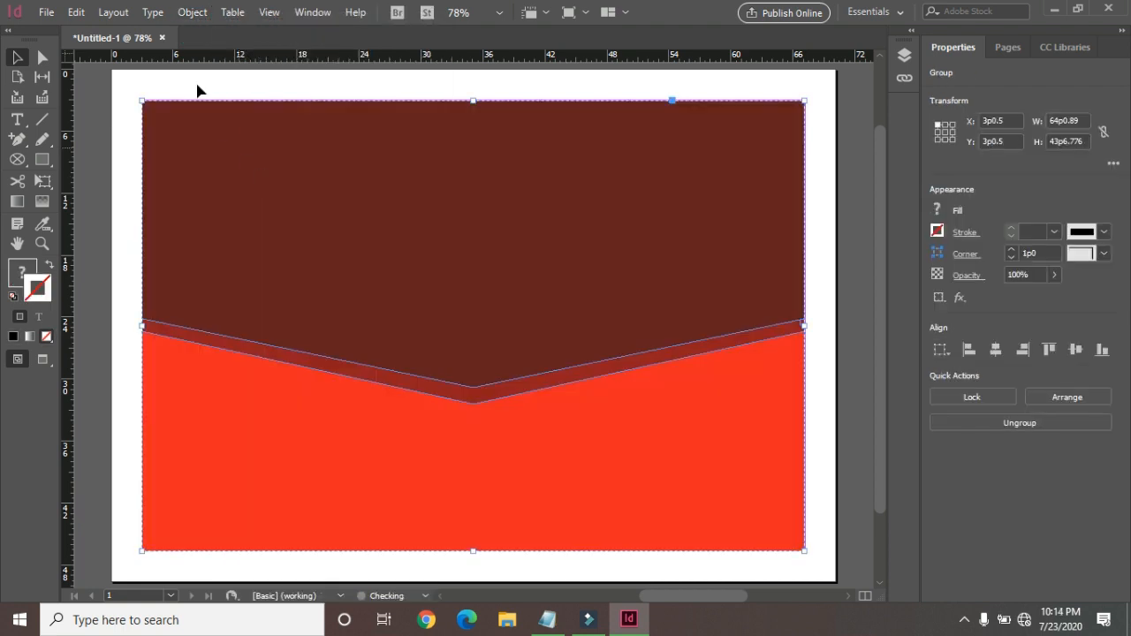
# Step: Lock the background group and draw a rectangle about 60p5 wide and 40p0 high centred inside it
pyautogui.click(195, 12)
pyautogui.click(311, 139)
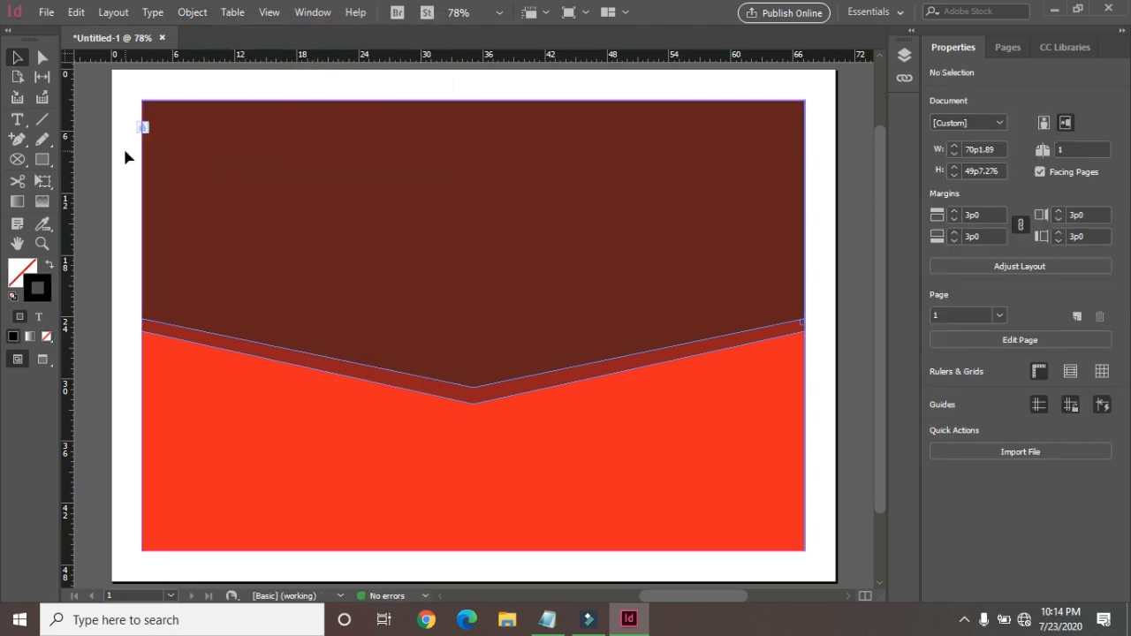
pyautogui.click(42, 160)
pyautogui.moveTo(160, 118); pyautogui.dragTo(784, 533)
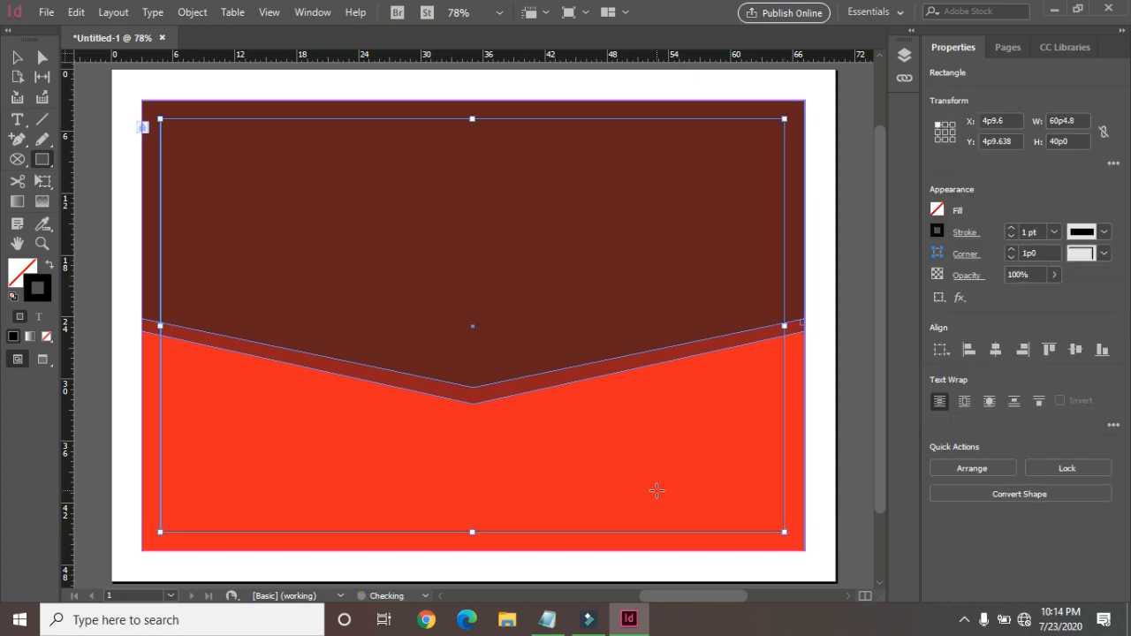
# Step: Fill the new inner rectangle with a solid light pink colour
pyautogui.click(19, 278)
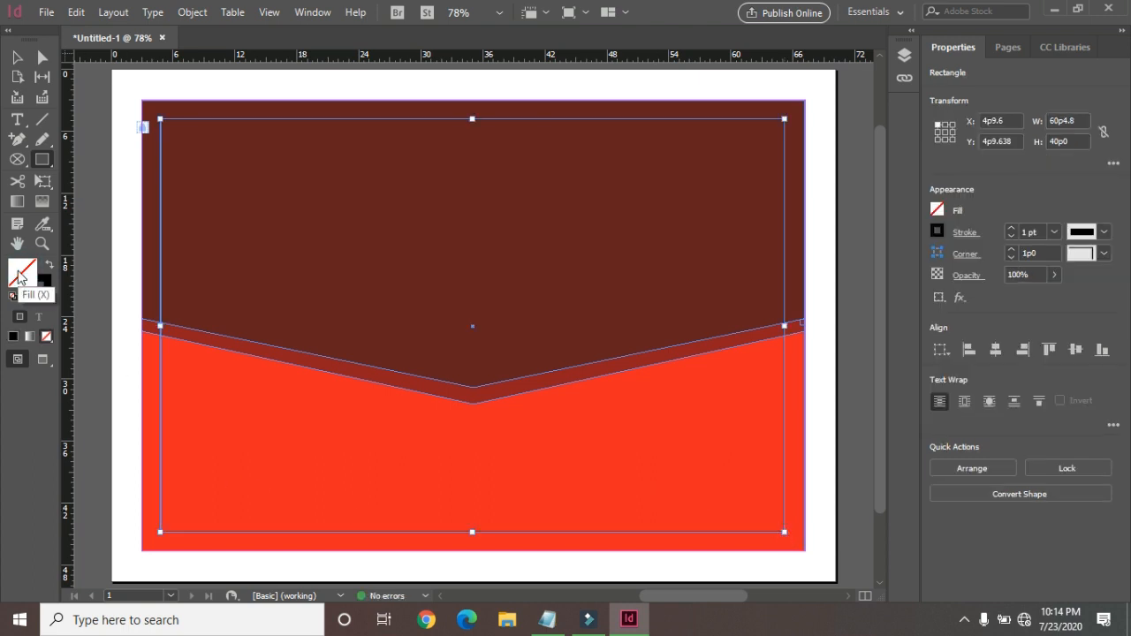
pyautogui.doubleClick(20, 277)
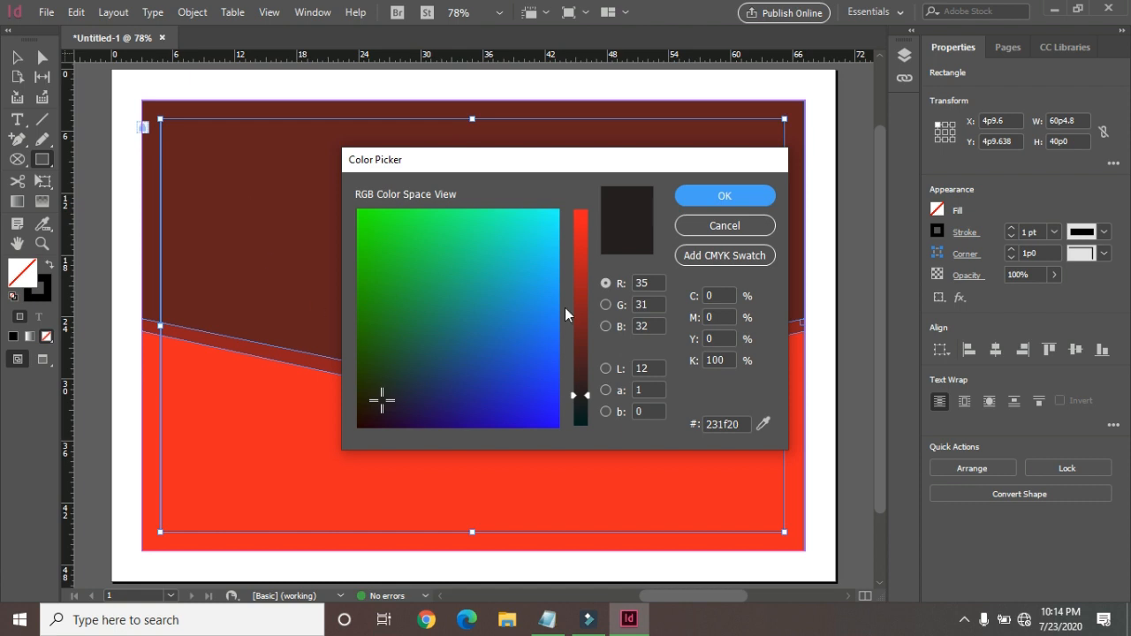
pyautogui.moveTo(585, 341); pyautogui.dragTo(591, 224)
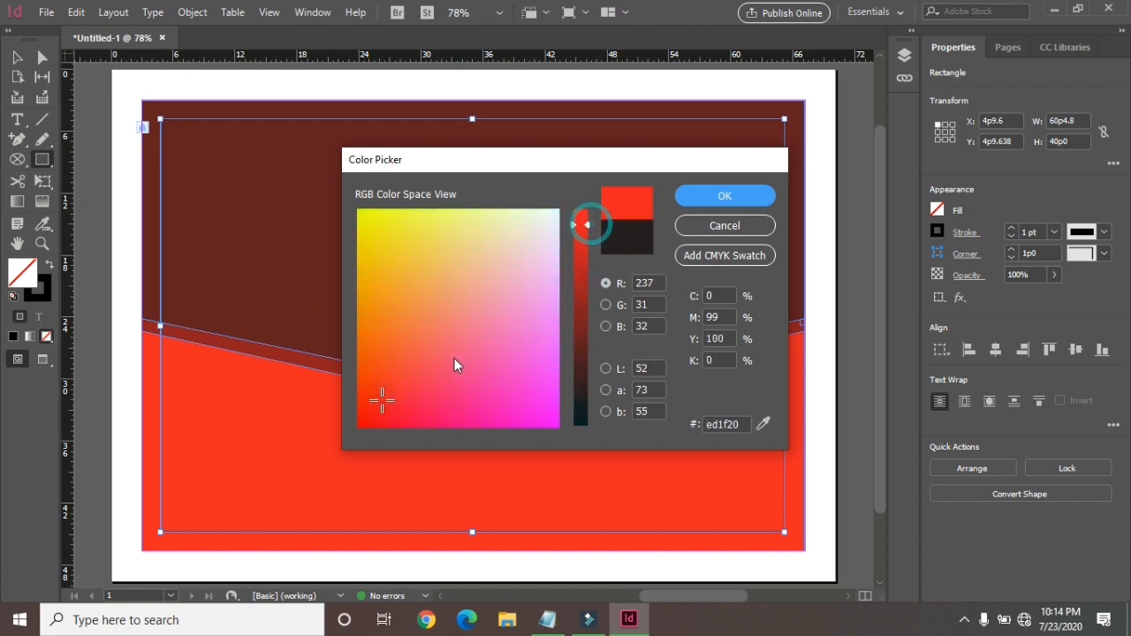
pyautogui.click(424, 341)
pyautogui.moveTo(426, 342); pyautogui.dragTo(465, 314)
pyautogui.moveTo(597, 228); pyautogui.dragTo(590, 216)
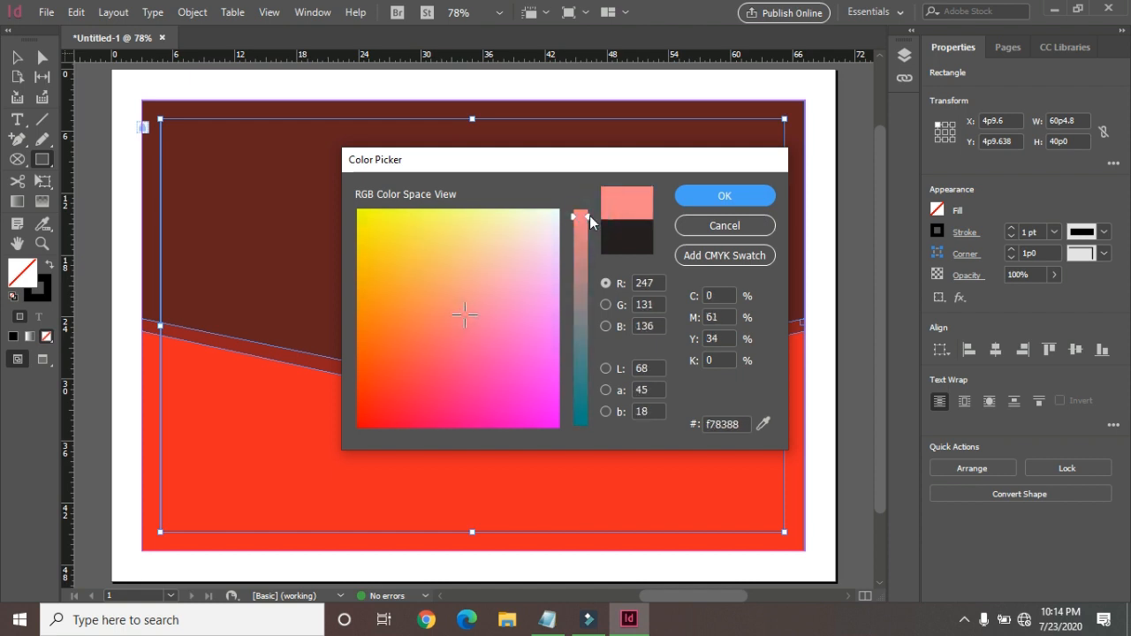
pyautogui.click(499, 282)
pyautogui.click(722, 197)
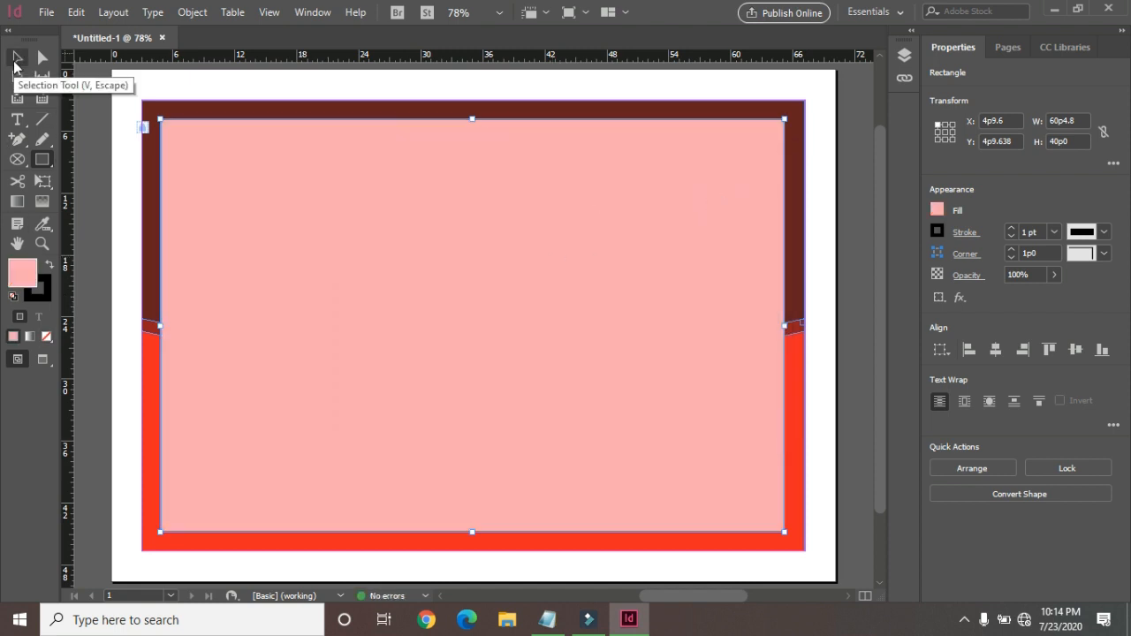
# Step: Apply a diagonal black-to-white linear gradient fill across the inner rectangle and open the gradient settings
pyautogui.click(18, 201)
pyautogui.moveTo(241, 164); pyautogui.dragTo(278, 177)
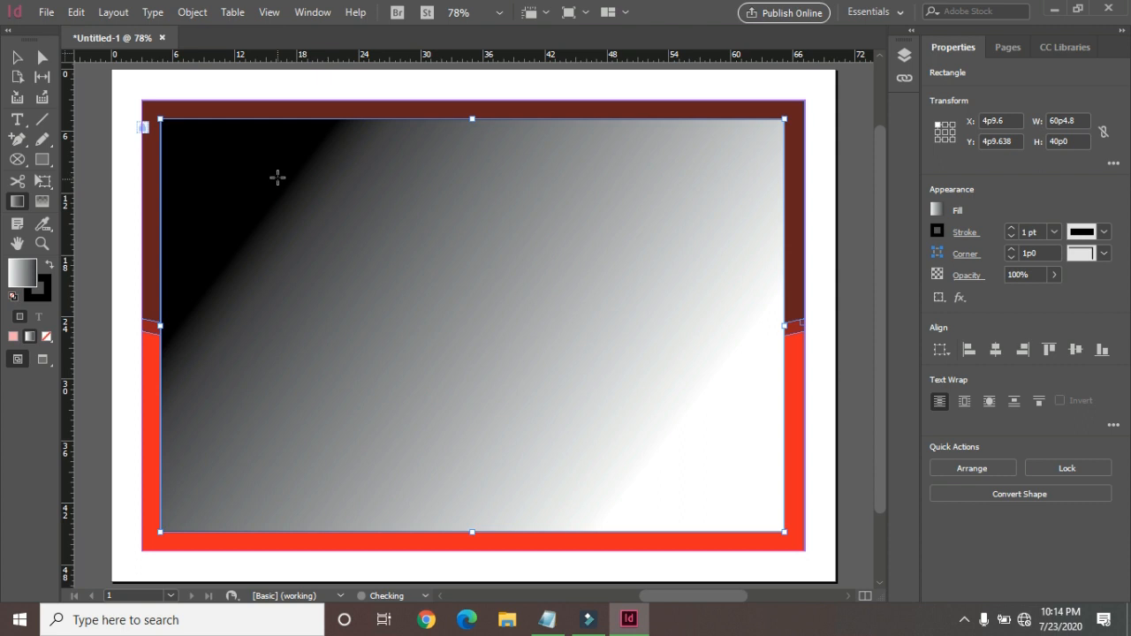
pyautogui.moveTo(462, 245); pyautogui.dragTo(440, 212)
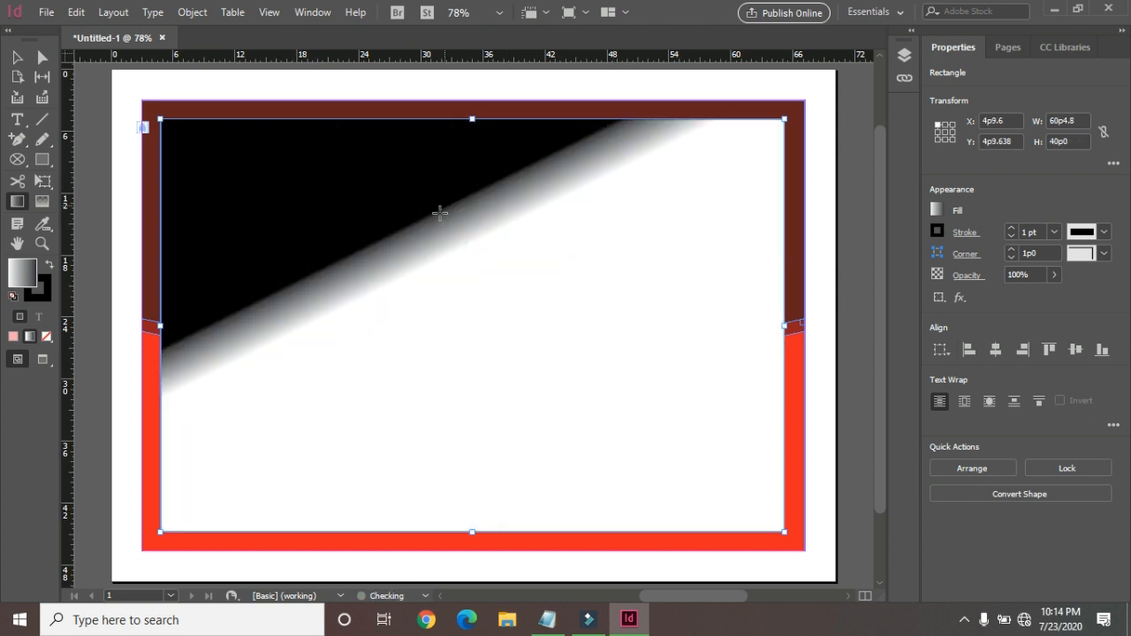
pyautogui.moveTo(597, 518); pyautogui.dragTo(450, 194)
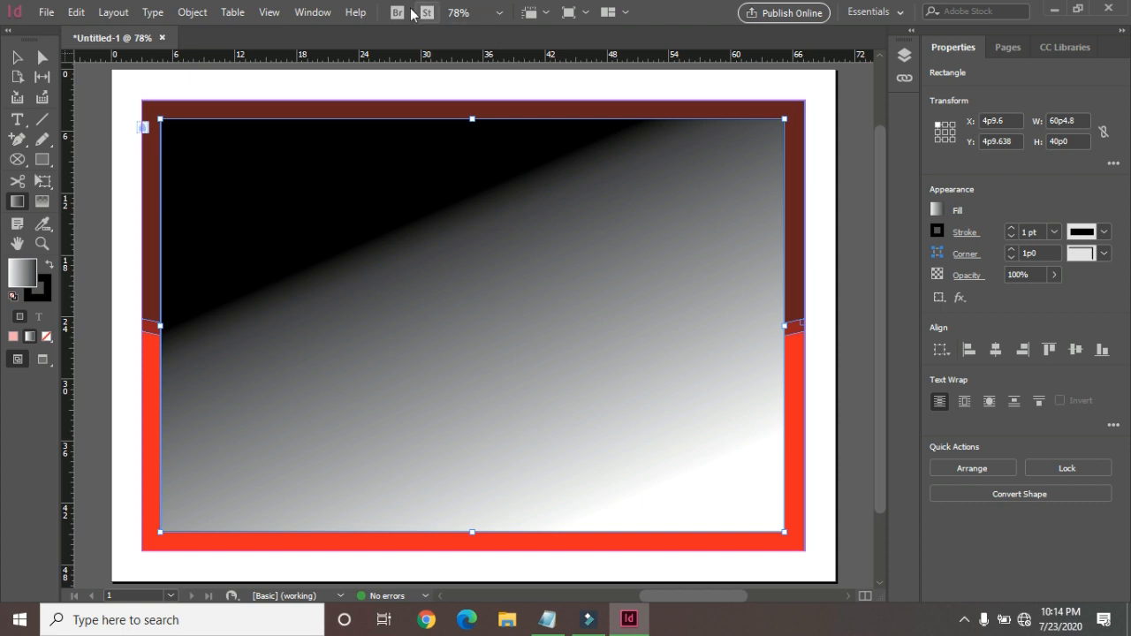
pyautogui.click(312, 13)
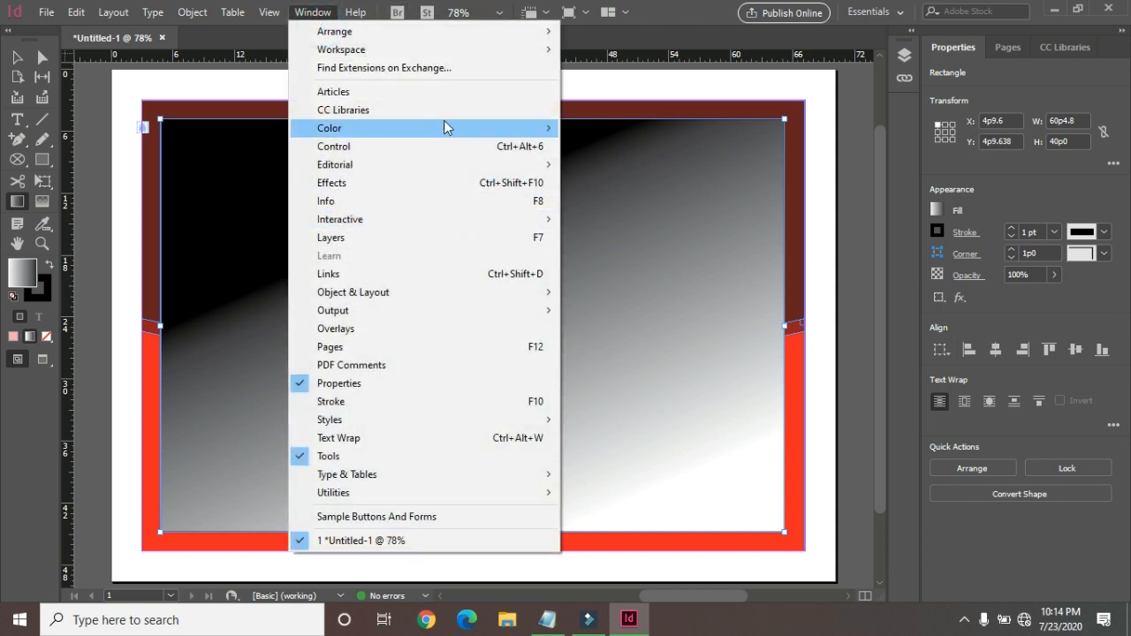
pyautogui.moveTo(444, 126)
pyautogui.click(639, 164)
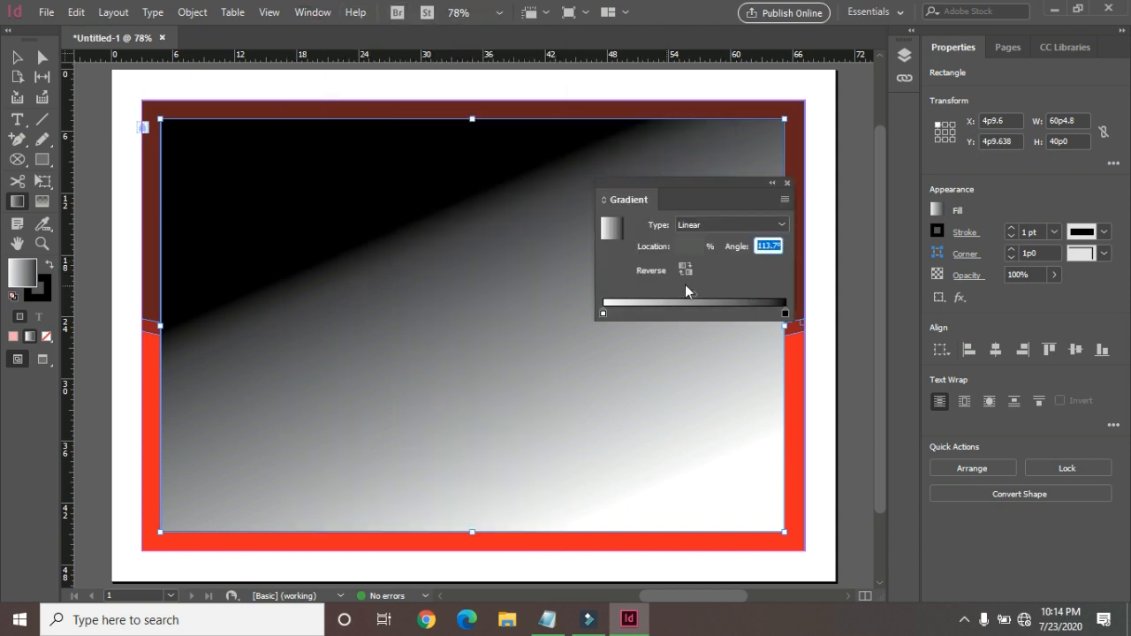
# Step: Change the gradient's black end colour to dusty pink #d17579
pyautogui.click(785, 316)
pyautogui.doubleClick(22, 270)
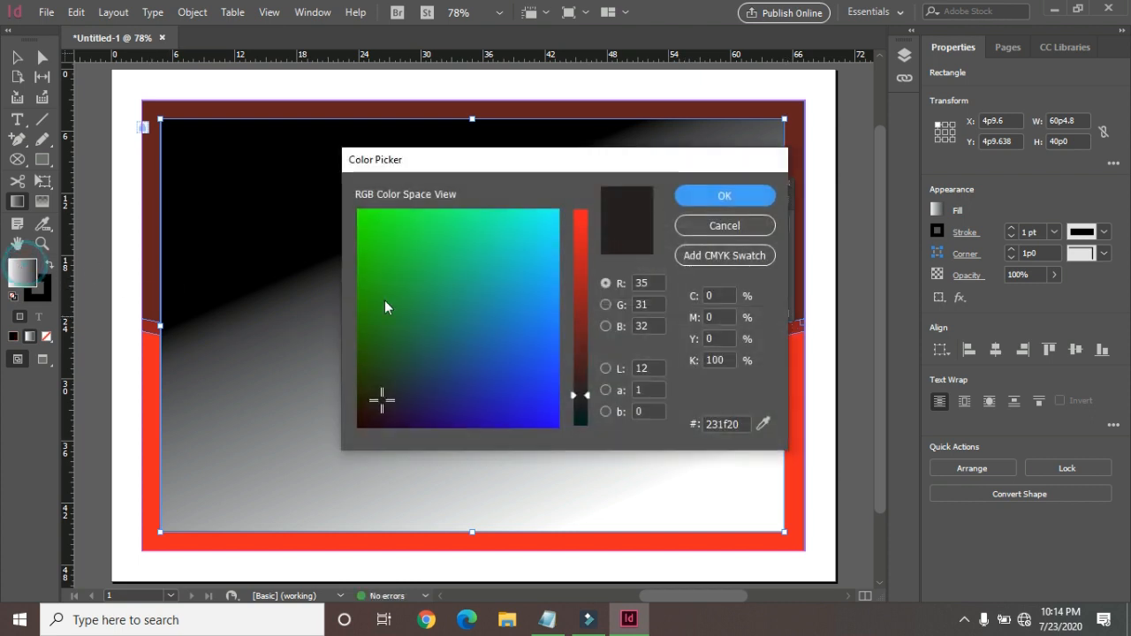
pyautogui.moveTo(584, 396); pyautogui.dragTo(583, 249)
pyautogui.click(458, 312)
pyautogui.click(469, 298)
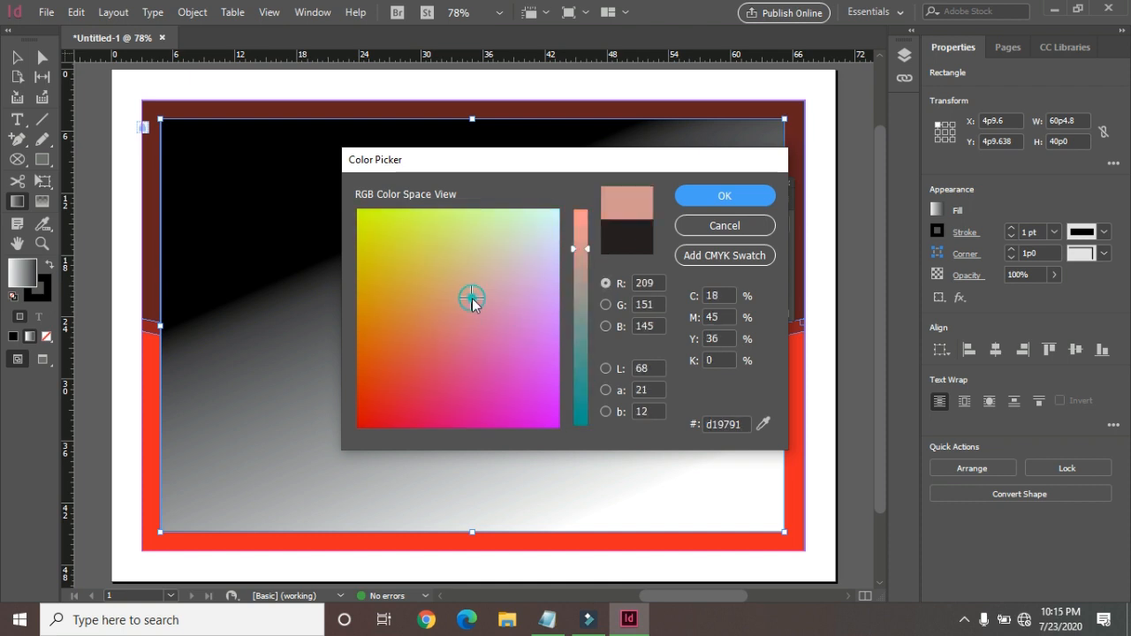
pyautogui.click(434, 310)
pyautogui.click(452, 327)
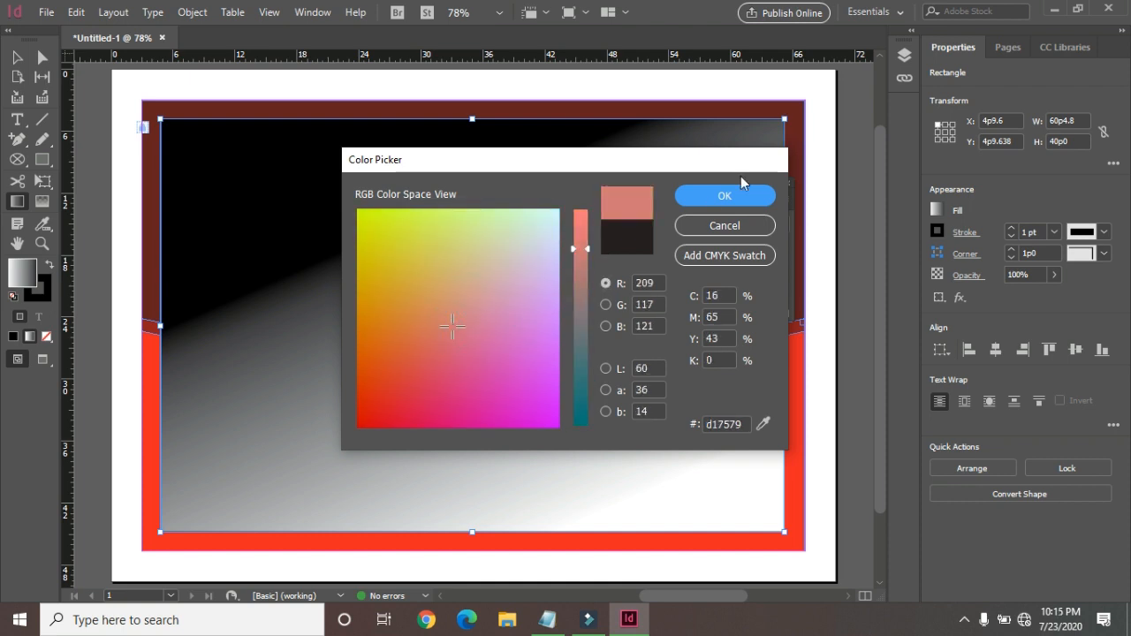
pyautogui.click(709, 197)
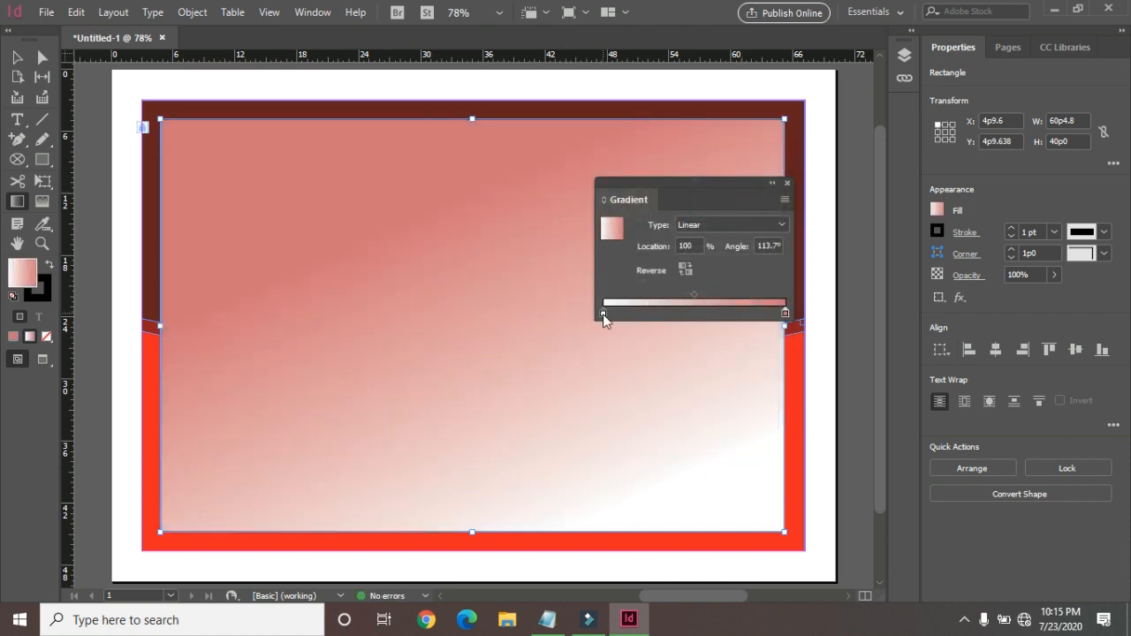
# Step: Redraw the gradient at an angle of about 130° and set its darker end colour to peach #fea798
pyautogui.click(15, 205)
pyautogui.moveTo(514, 392); pyautogui.dragTo(527, 407)
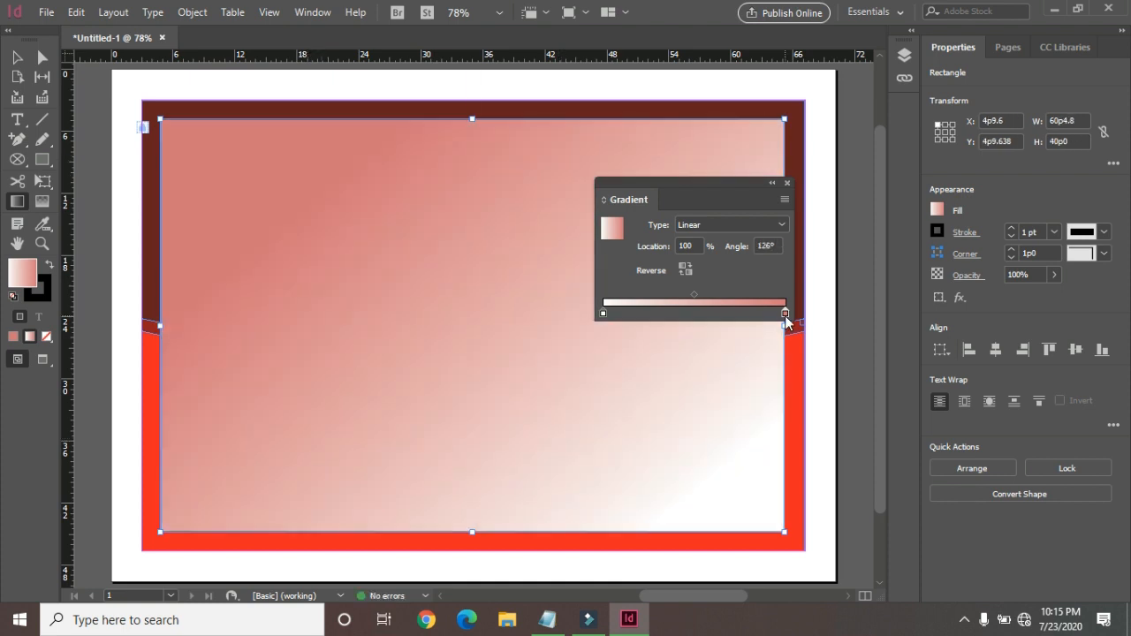
pyautogui.click(785, 316)
pyautogui.doubleClick(38, 277)
pyautogui.click(478, 283)
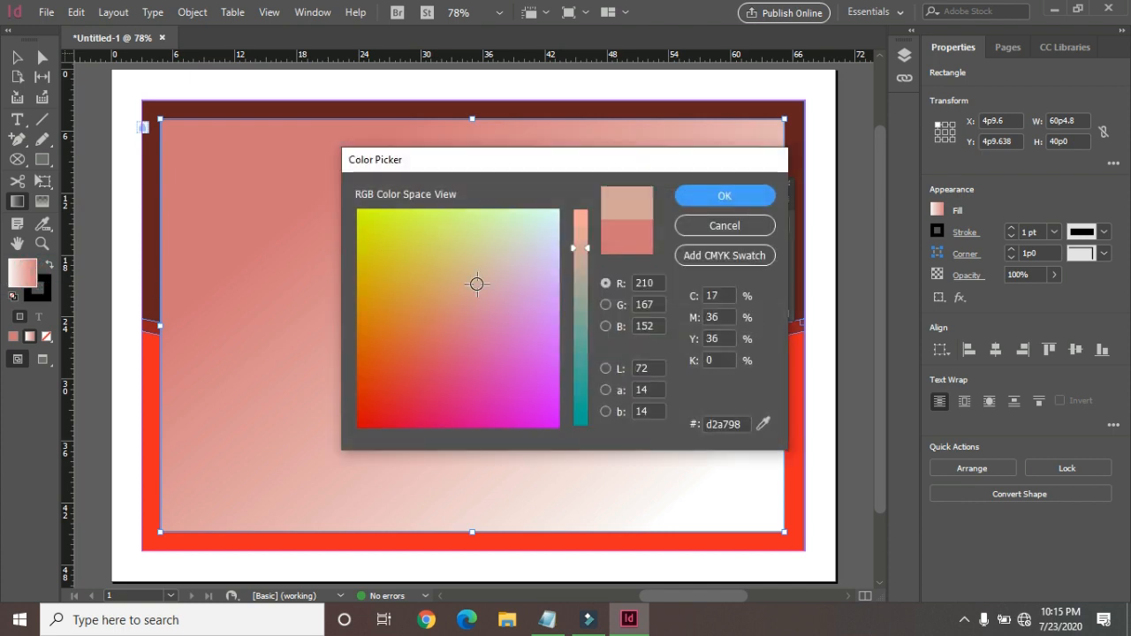
pyautogui.moveTo(589, 244); pyautogui.dragTo(592, 209)
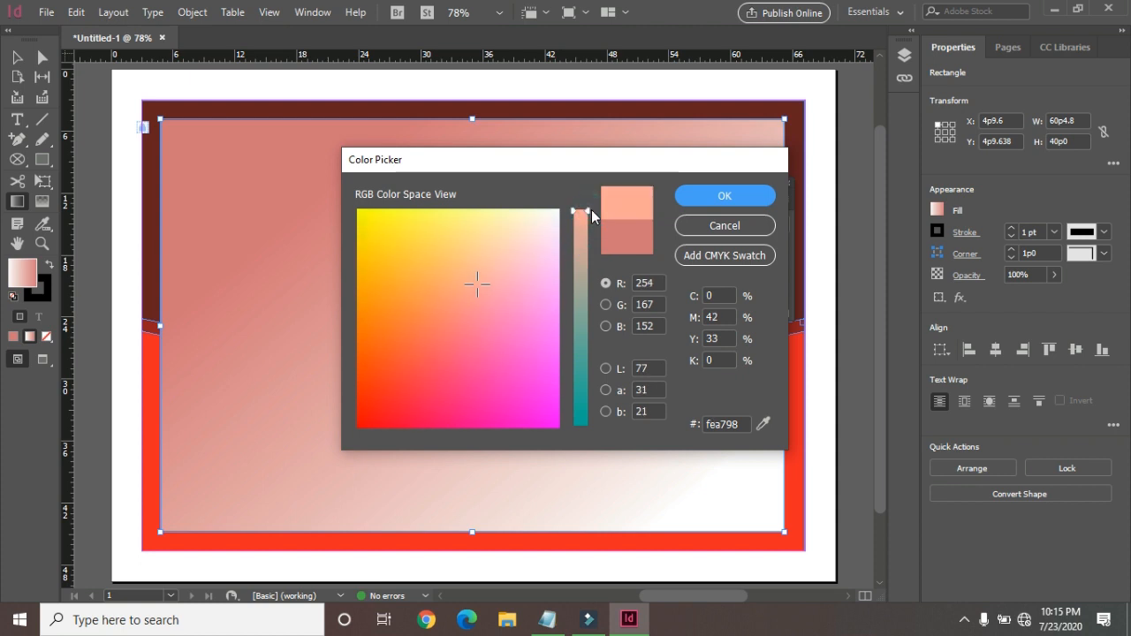
pyautogui.click(713, 196)
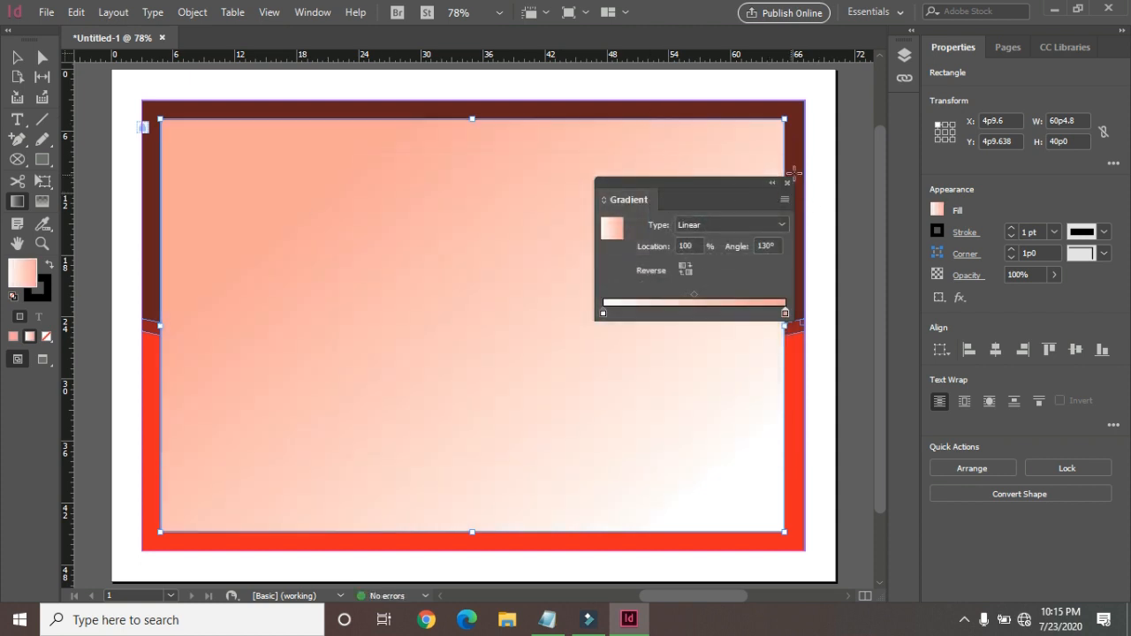
# Step: Lock the gradient rectangle and draw a banner rectangle about 53p11 wide and 4p8 high near its upper edge
pyautogui.click(42, 159)
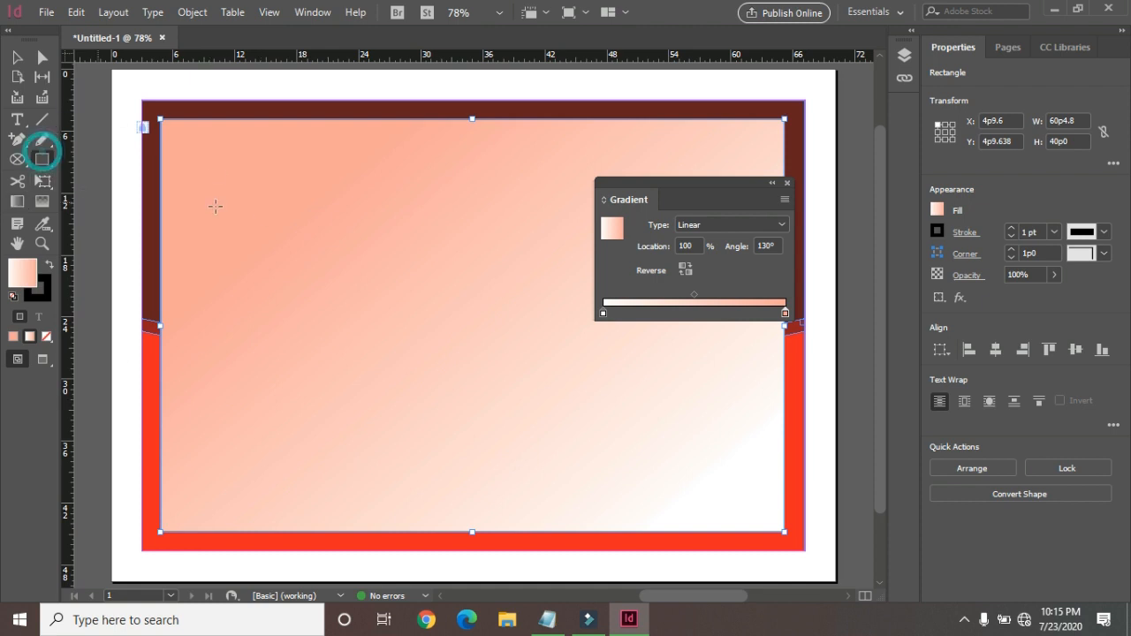
pyautogui.click(183, 14)
pyautogui.click(332, 136)
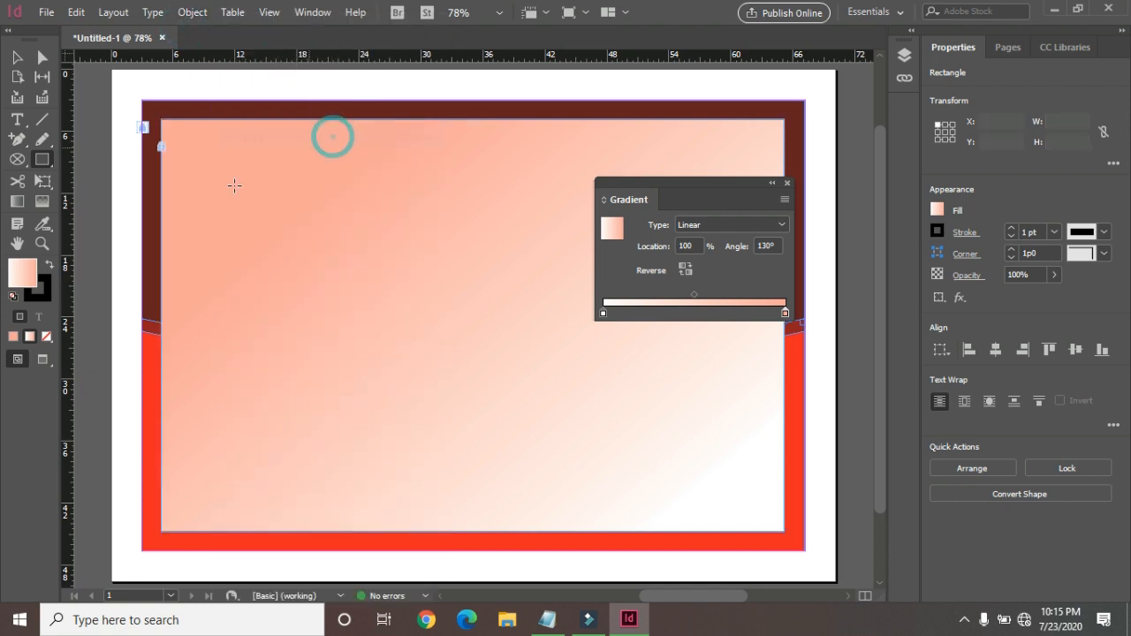
pyautogui.hotkey('ctrl', 'shift', 'a')
pyautogui.moveTo(193, 145); pyautogui.dragTo(745, 195)
pyautogui.moveTo(747, 194); pyautogui.dragTo(752, 196)
# Step: Move the gradient settings clear of the banner and give the banner Rounded corners
pyautogui.moveTo(648, 191); pyautogui.dragTo(400, 317)
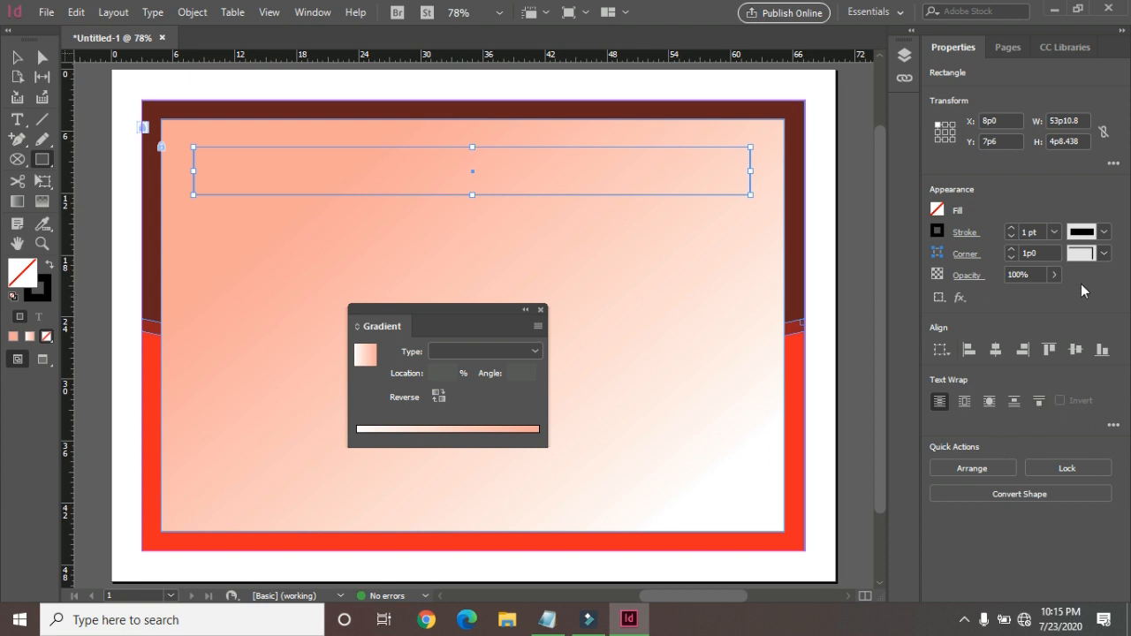
pyautogui.click(1103, 254)
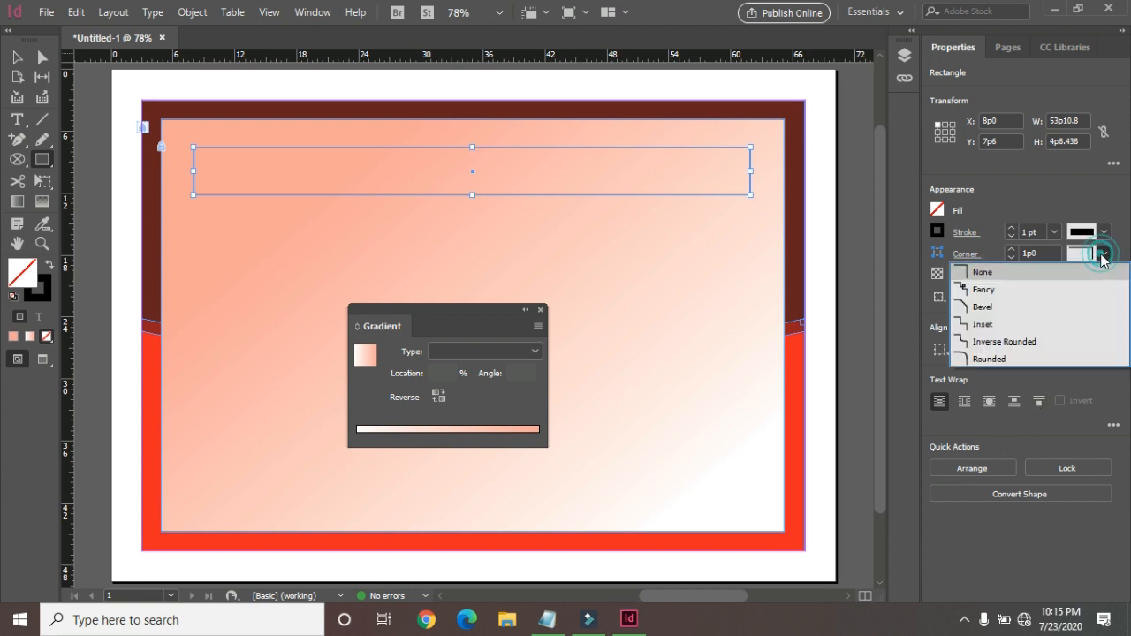
pyautogui.click(1026, 359)
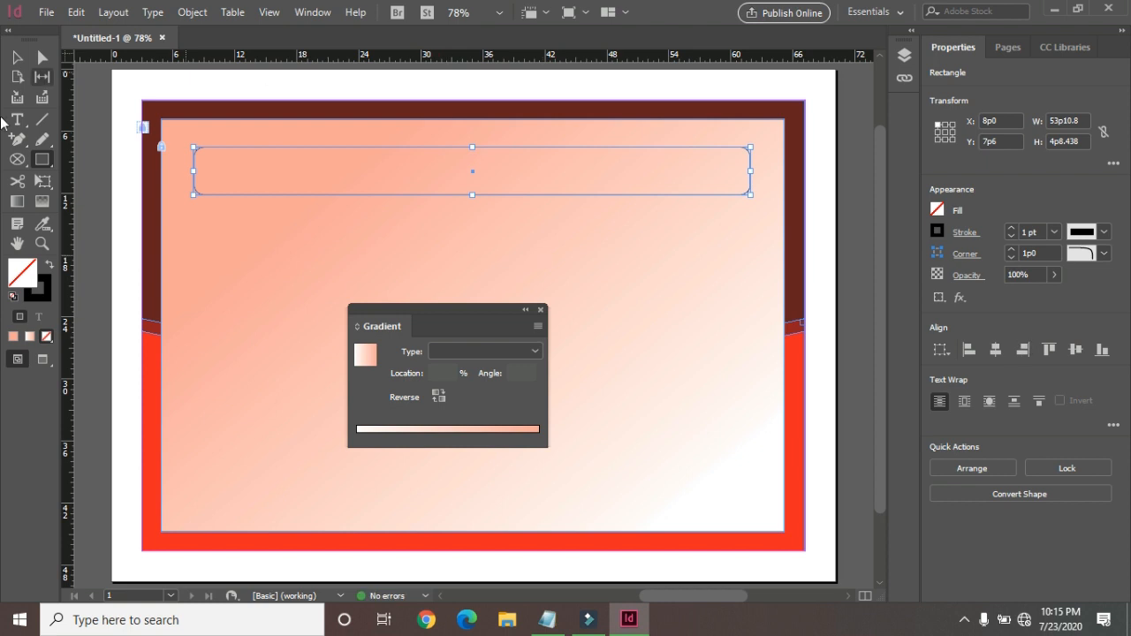
# Step: Fill the banner with bright red #f71311 and remove its stroke
pyautogui.doubleClick(20, 277)
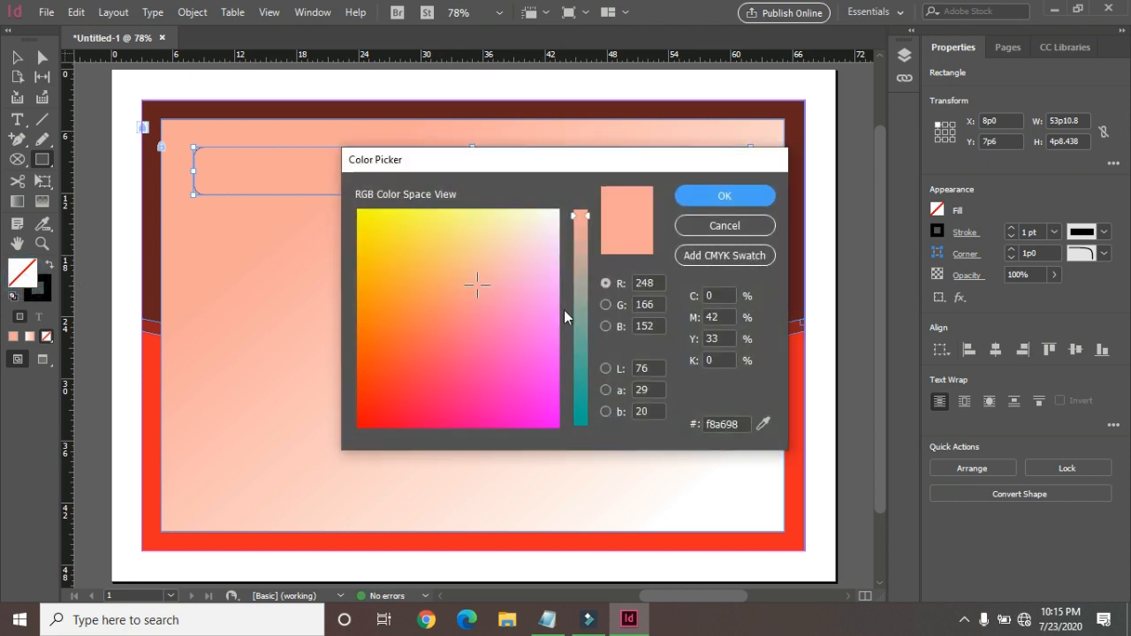
pyautogui.click(371, 412)
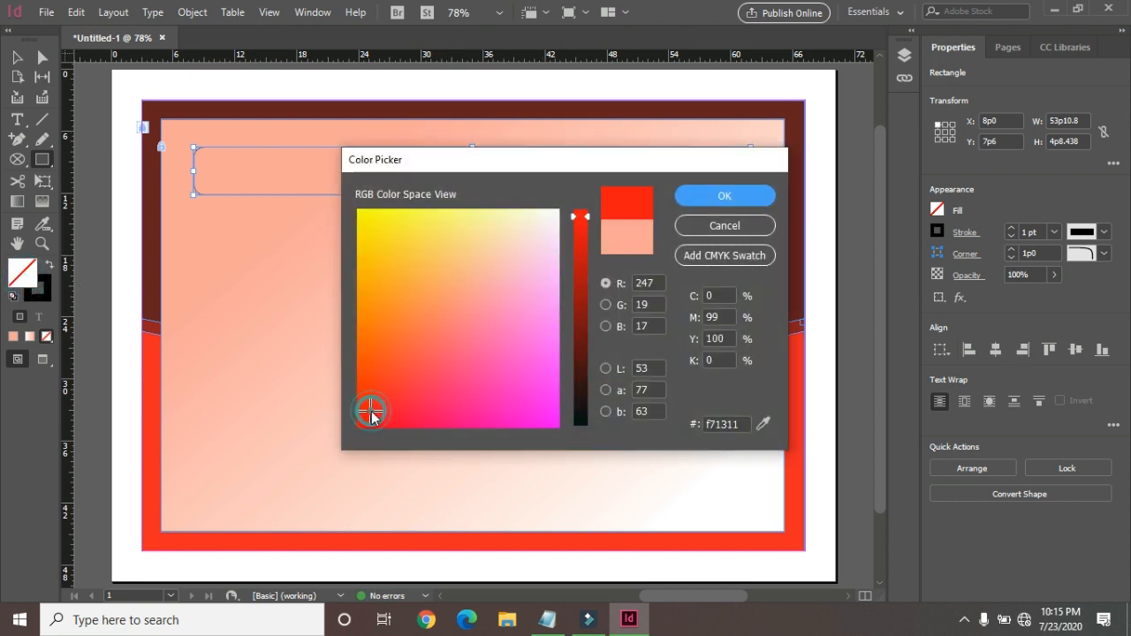
pyautogui.click(725, 197)
pyautogui.click(39, 290)
pyautogui.click(46, 338)
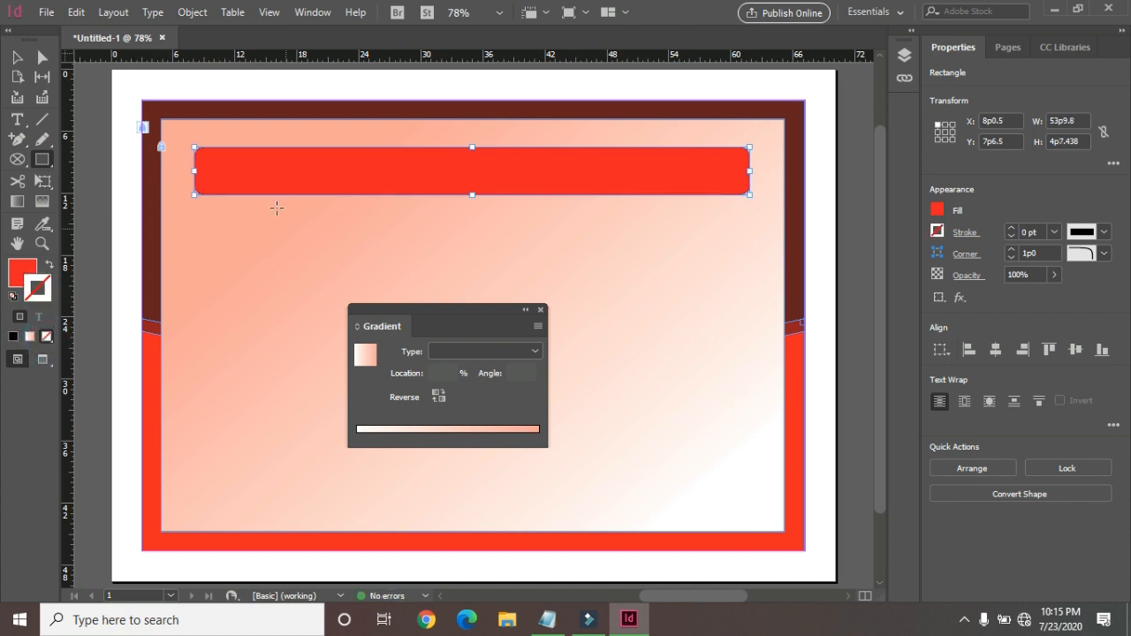
# Step: Duplicate the red banner by copying it and pasting it in place
pyautogui.click(17, 56)
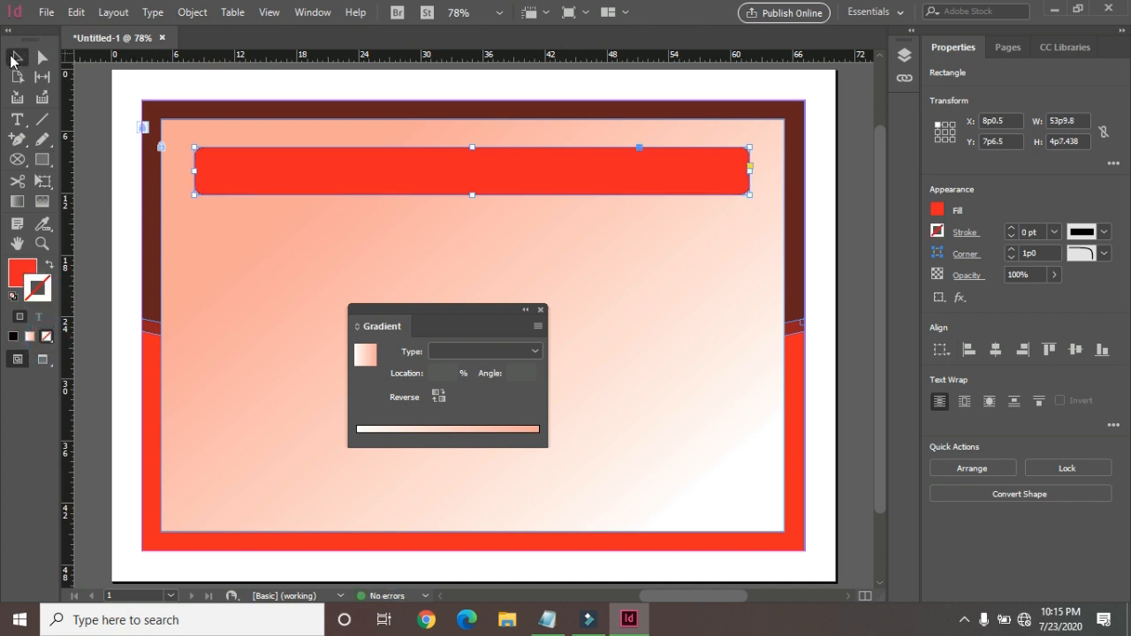
pyautogui.click(78, 13)
pyautogui.click(154, 86)
pyautogui.click(76, 12)
pyautogui.click(154, 159)
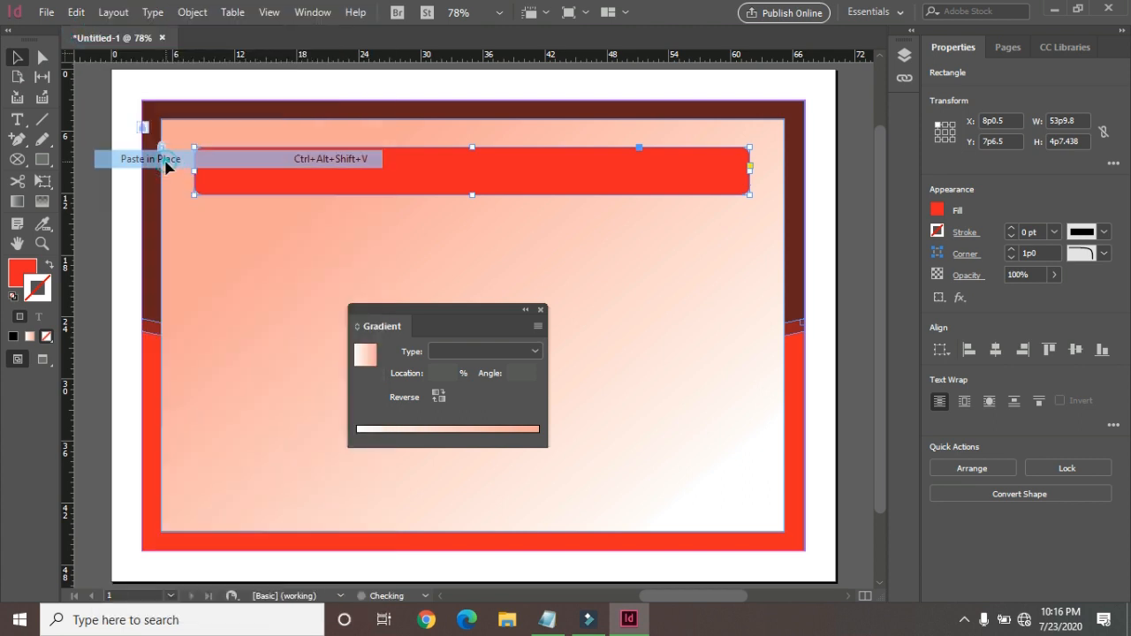
# Step: Try to sample the dark red background colour onto the duplicate banner, and remove the duplicate's stroke
pyautogui.click(23, 274)
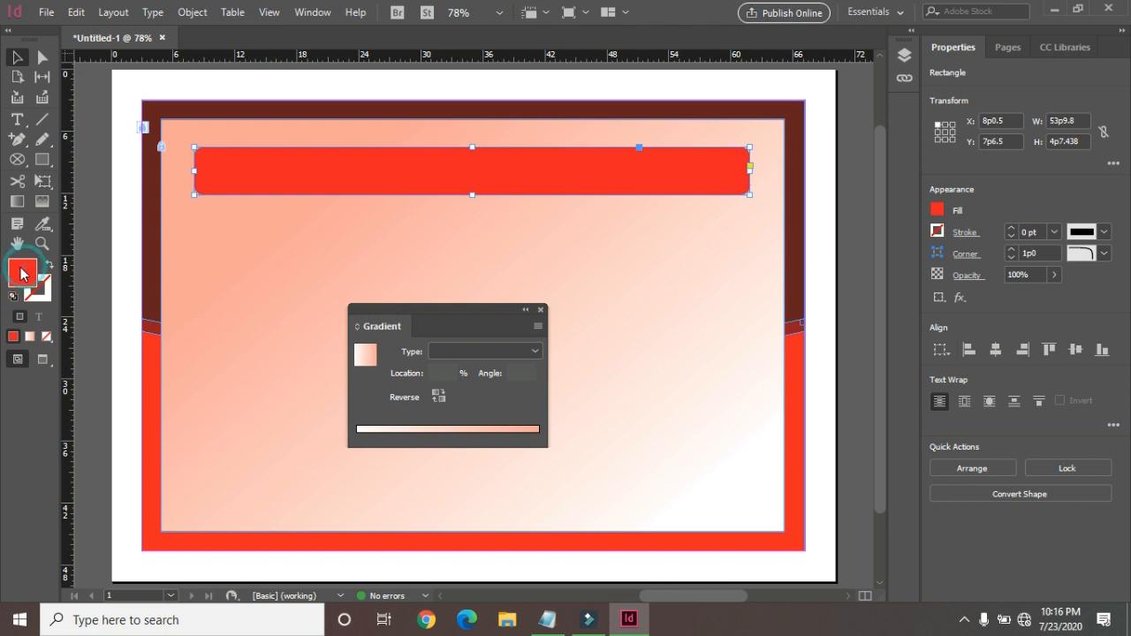
pyautogui.click(39, 227)
pyautogui.click(102, 261)
pyautogui.click(148, 227)
pyautogui.press('d')
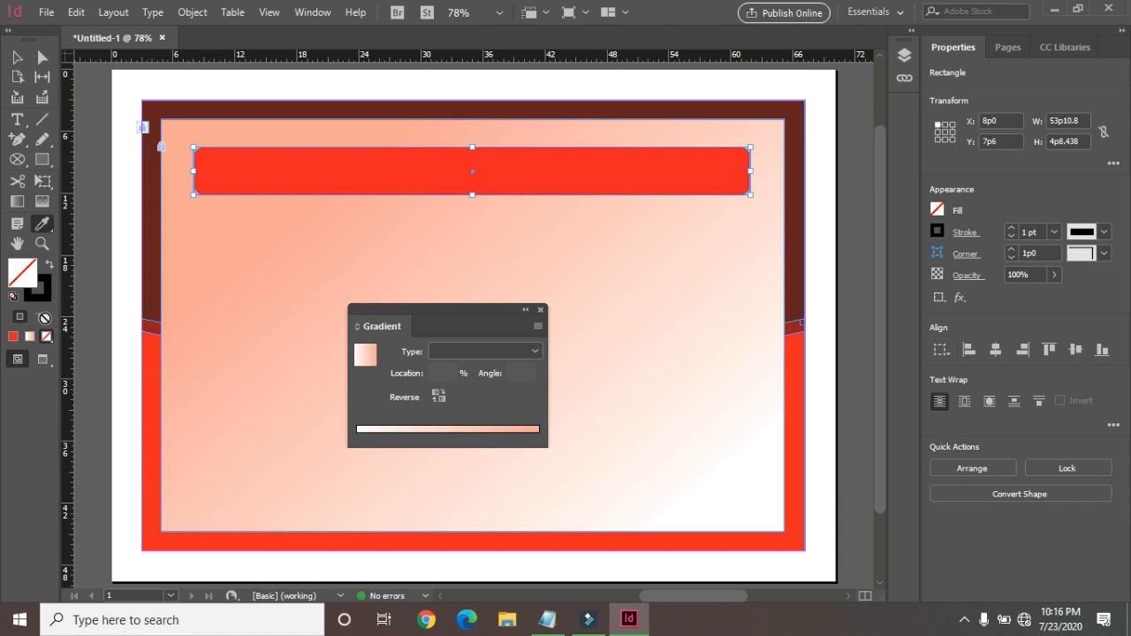
pyautogui.click(17, 58)
pyautogui.click(36, 289)
pyautogui.click(46, 336)
# Step: Fill the duplicate banner with dark red #711f20 and offset it slightly right and down, to about X 8p9.6, Y 8p0
pyautogui.click(24, 277)
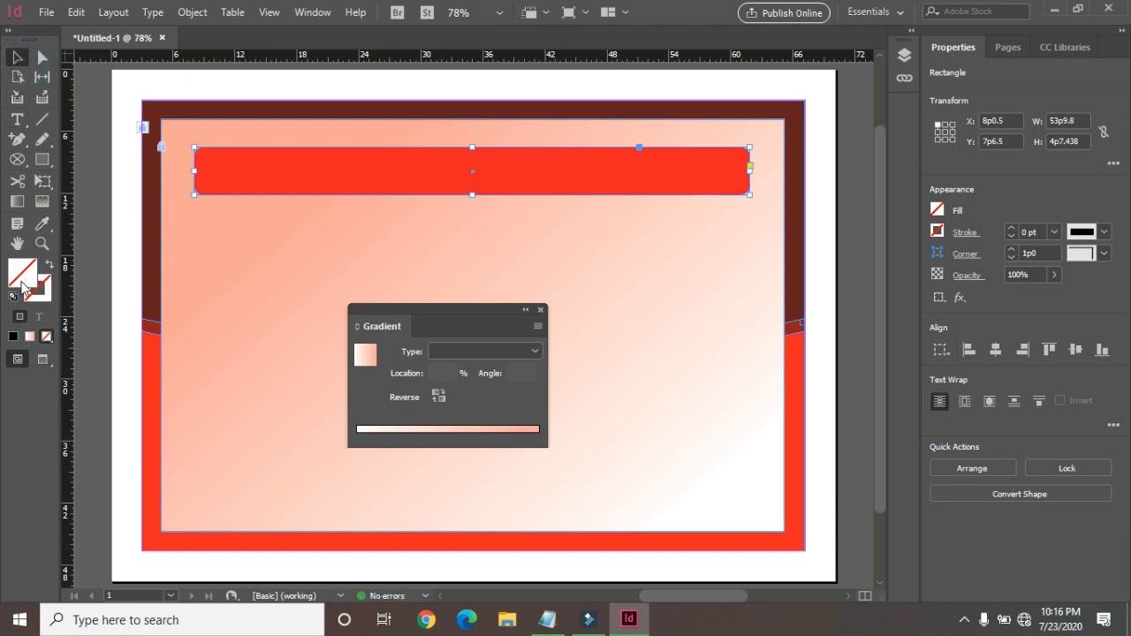
pyautogui.doubleClick(23, 284)
pyautogui.moveTo(575, 368); pyautogui.dragTo(590, 335)
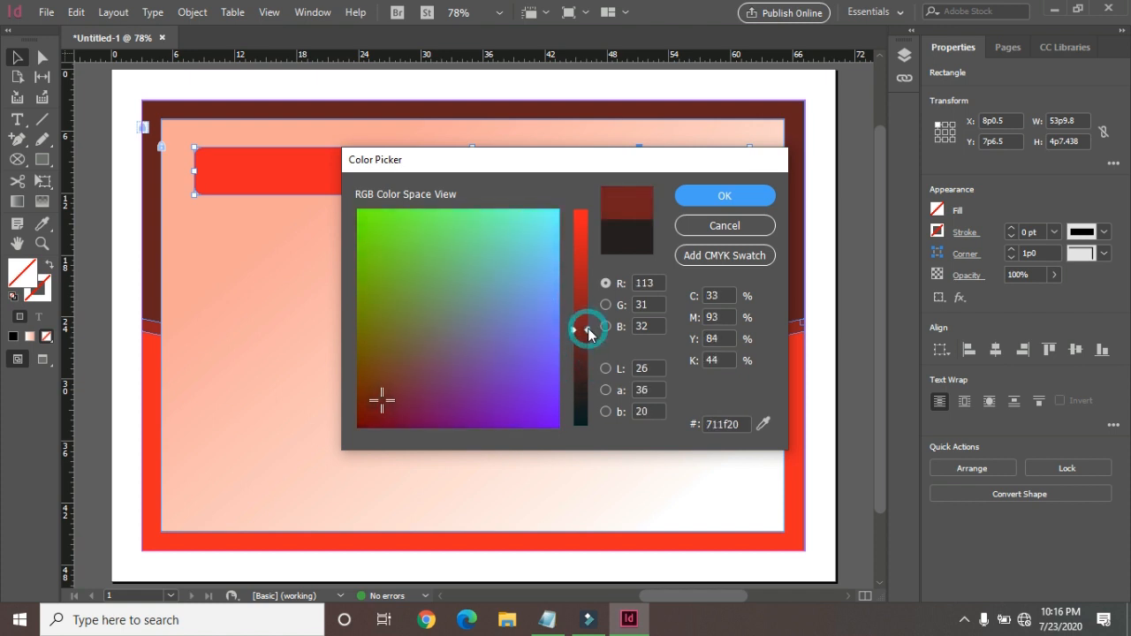
pyautogui.click(725, 195)
pyautogui.moveTo(288, 179); pyautogui.dragTo(294, 183)
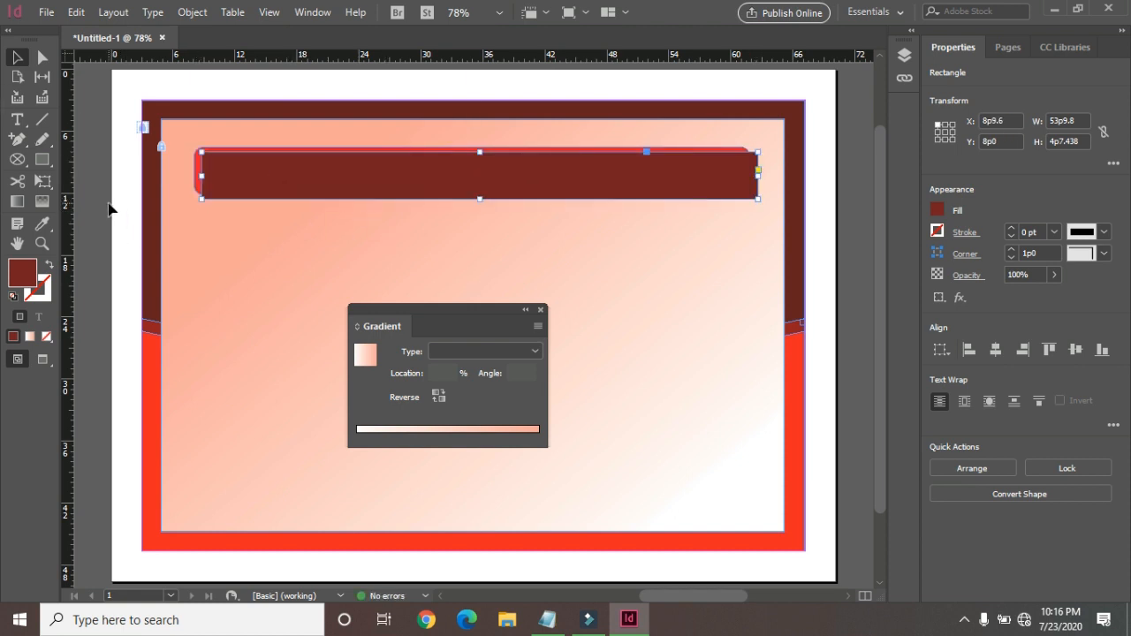
# Step: Delete the dark red duplicate banner and select the remaining bright red banner
pyautogui.click(288, 263)
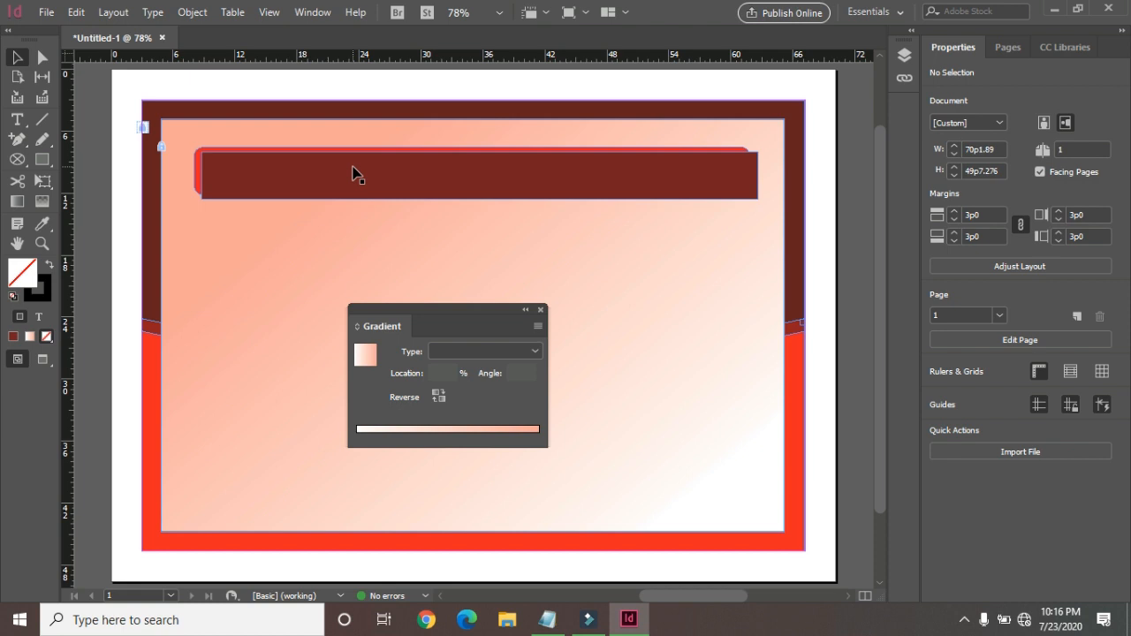
pyautogui.click(319, 185)
pyautogui.press('Delete')
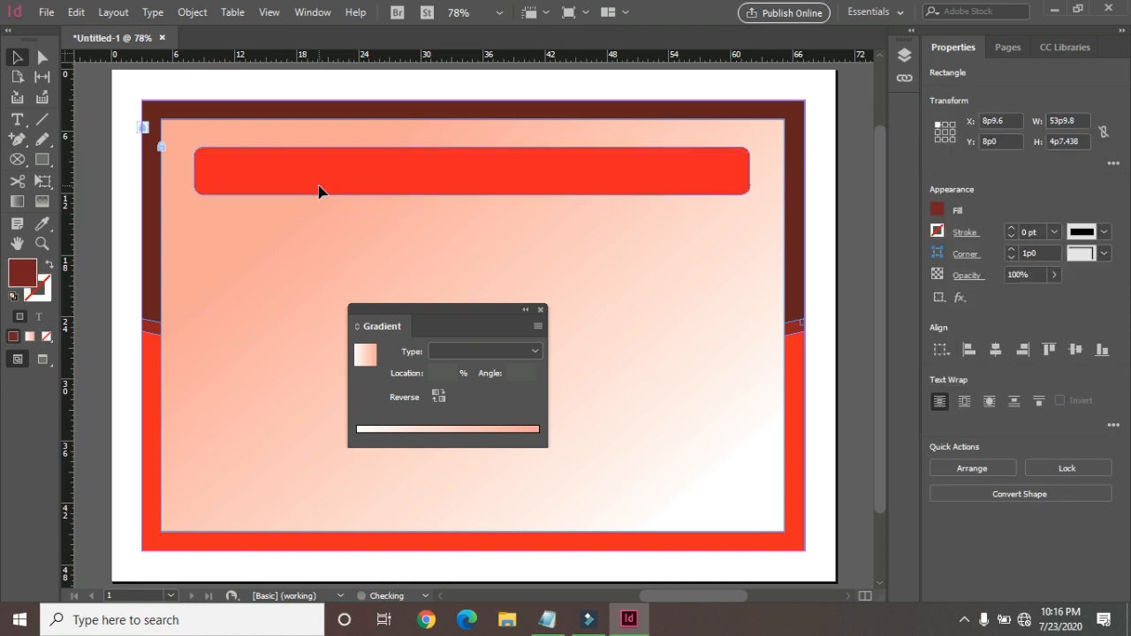
pyautogui.click(326, 177)
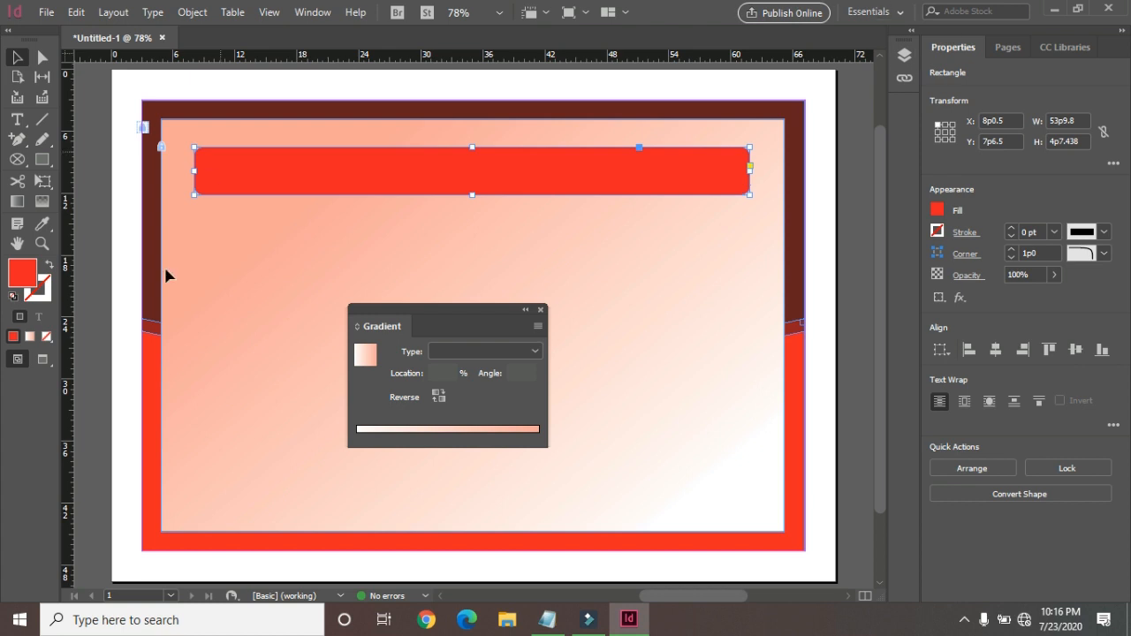
pyautogui.click(77, 14)
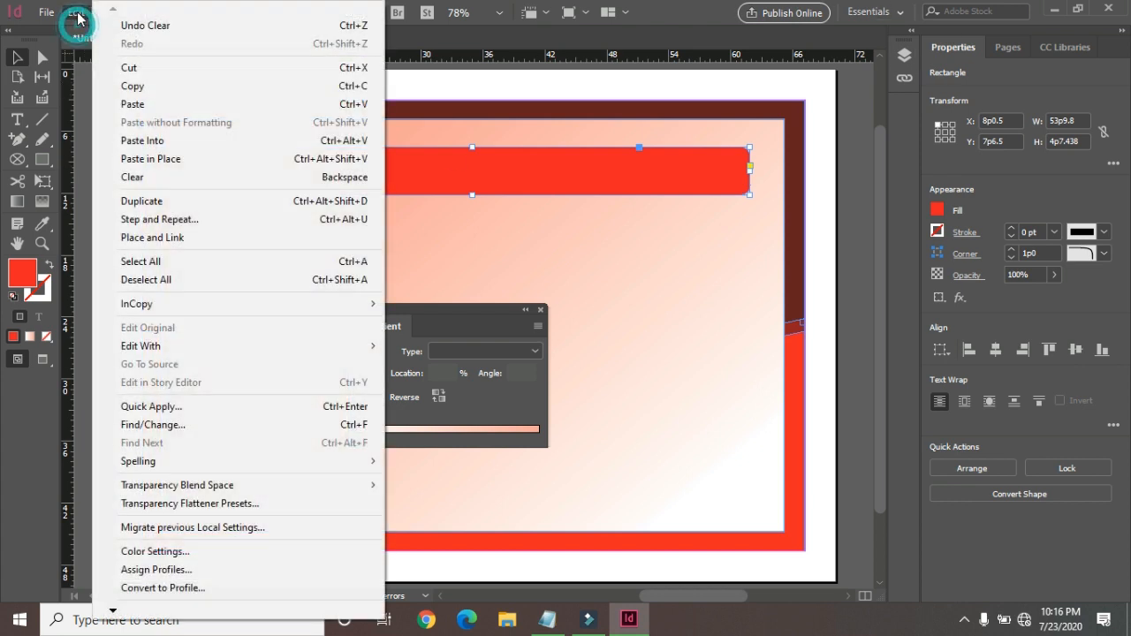
pyautogui.click(176, 407)
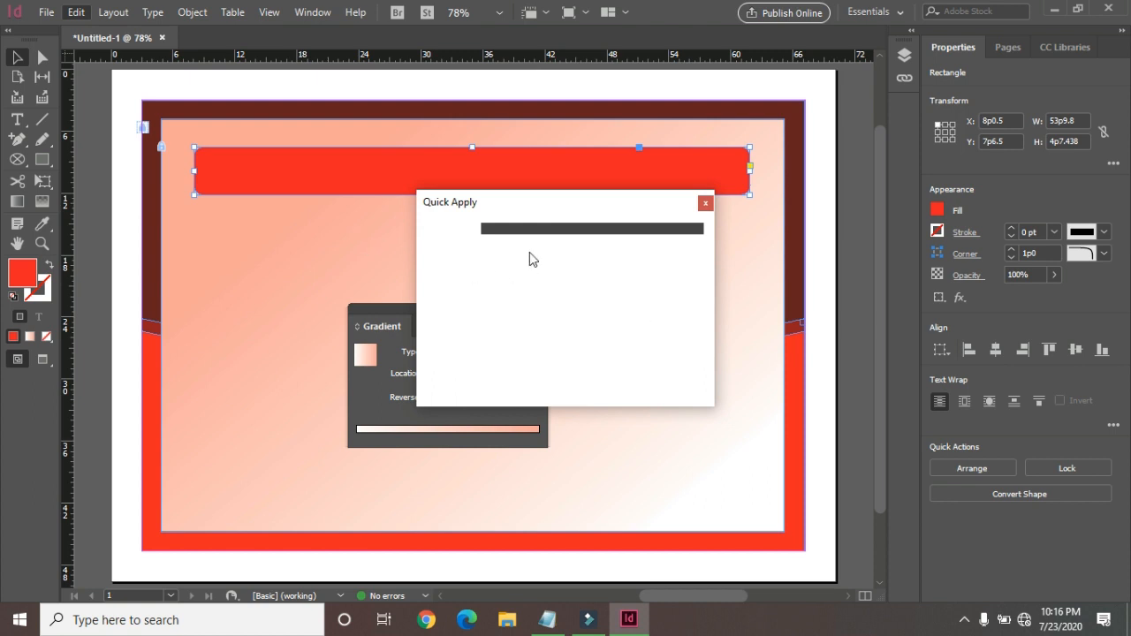
pyautogui.write('dr')
pyautogui.click(531, 254)
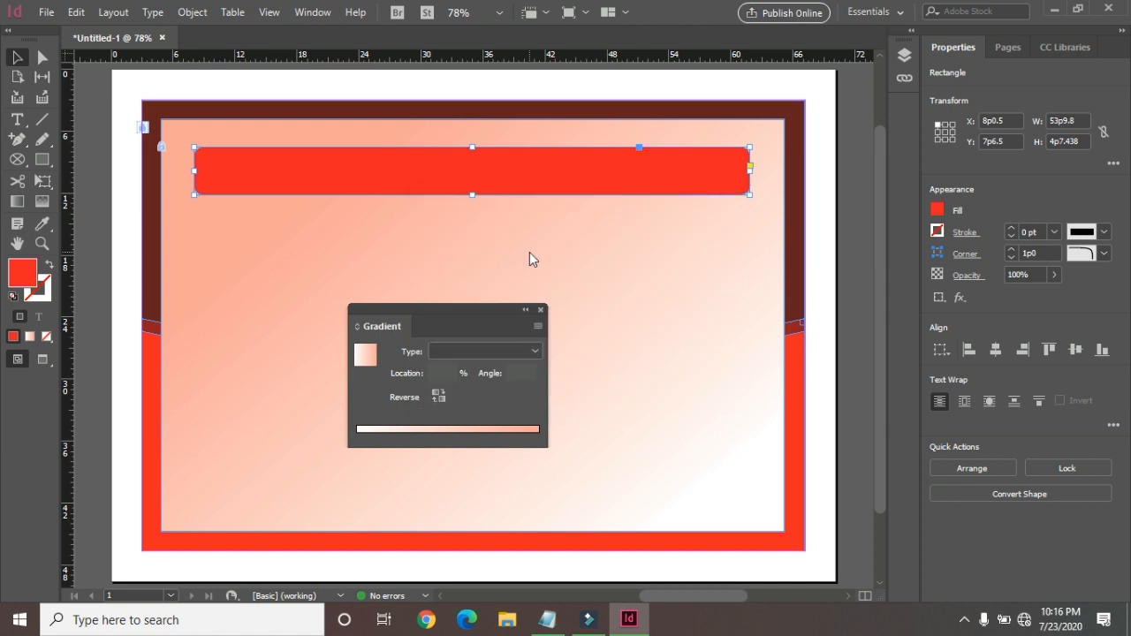
pyautogui.moveTo(795, 99); pyautogui.dragTo(485, 253)
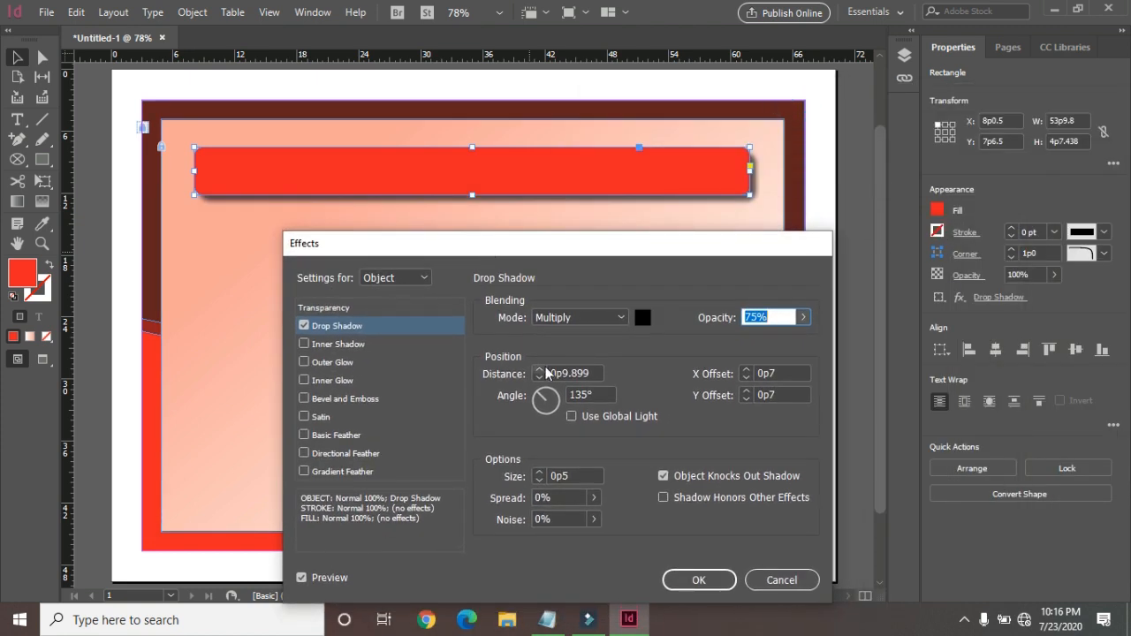
pyautogui.moveTo(542, 397); pyautogui.dragTo(539, 402)
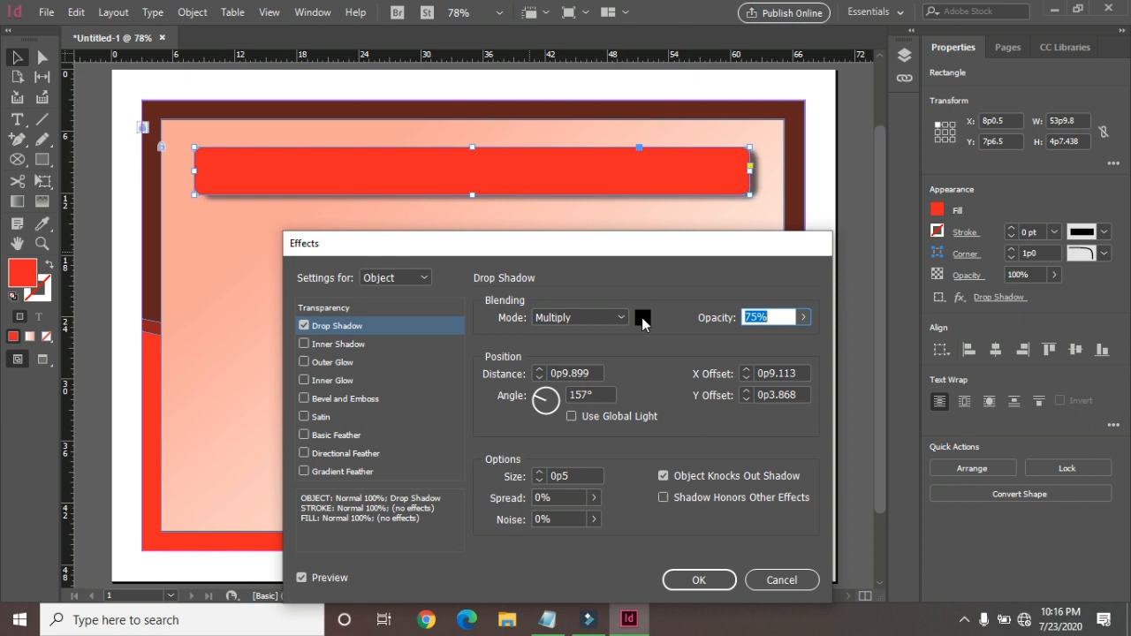
pyautogui.click(643, 317)
pyautogui.scroll(-1, 565, 309)
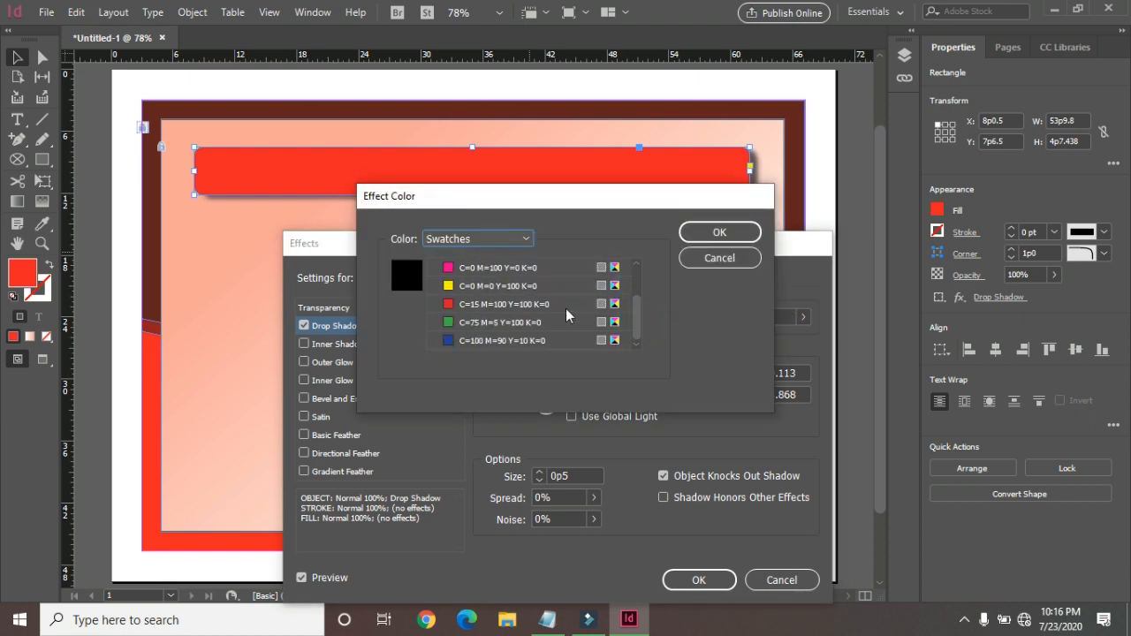
pyautogui.click(512, 239)
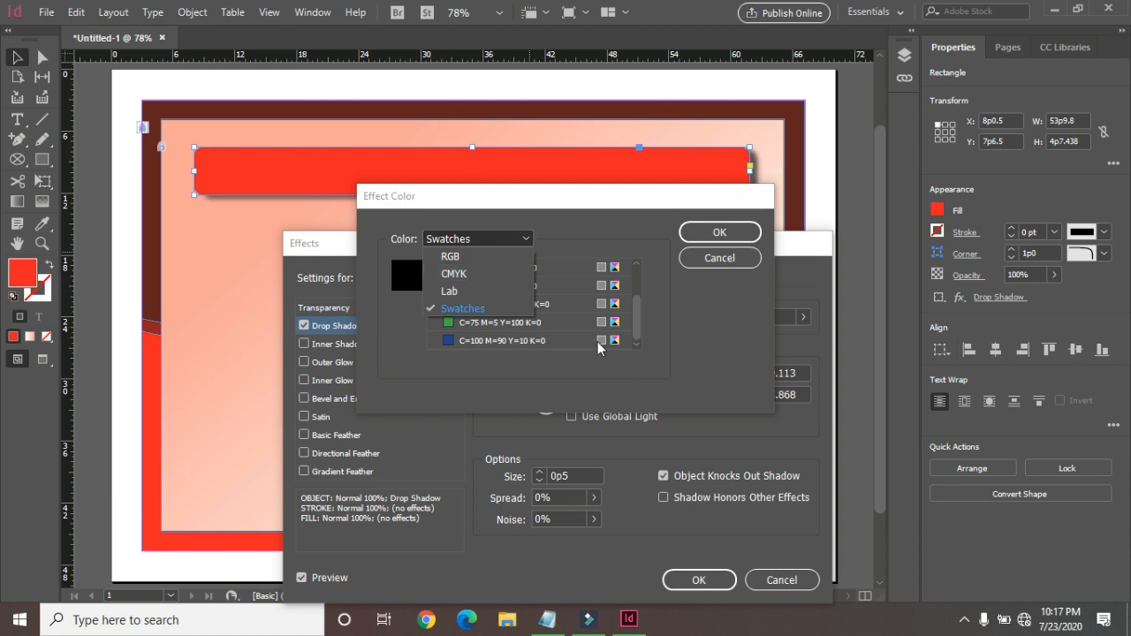
pyautogui.click(727, 263)
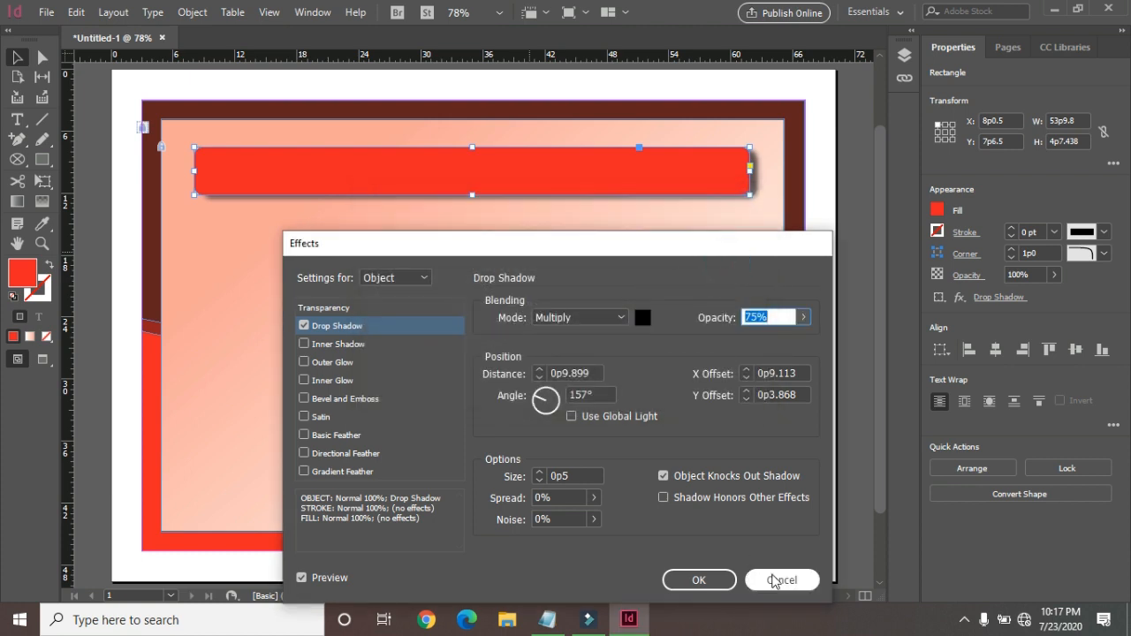
pyautogui.click(782, 580)
pyautogui.click(75, 11)
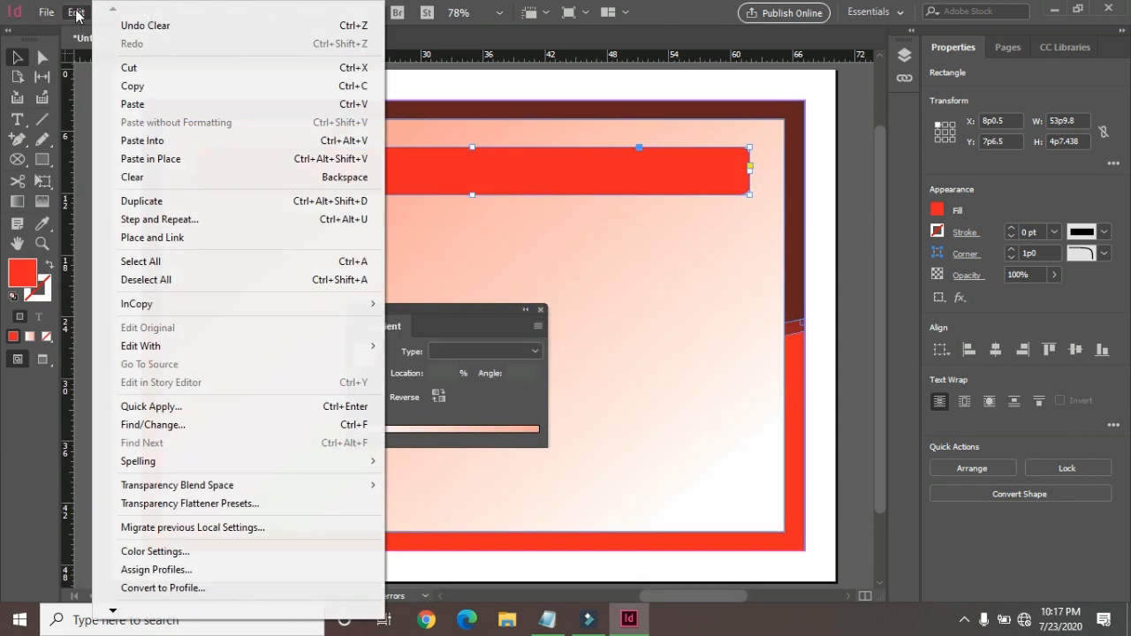
pyautogui.moveTo(297, 485)
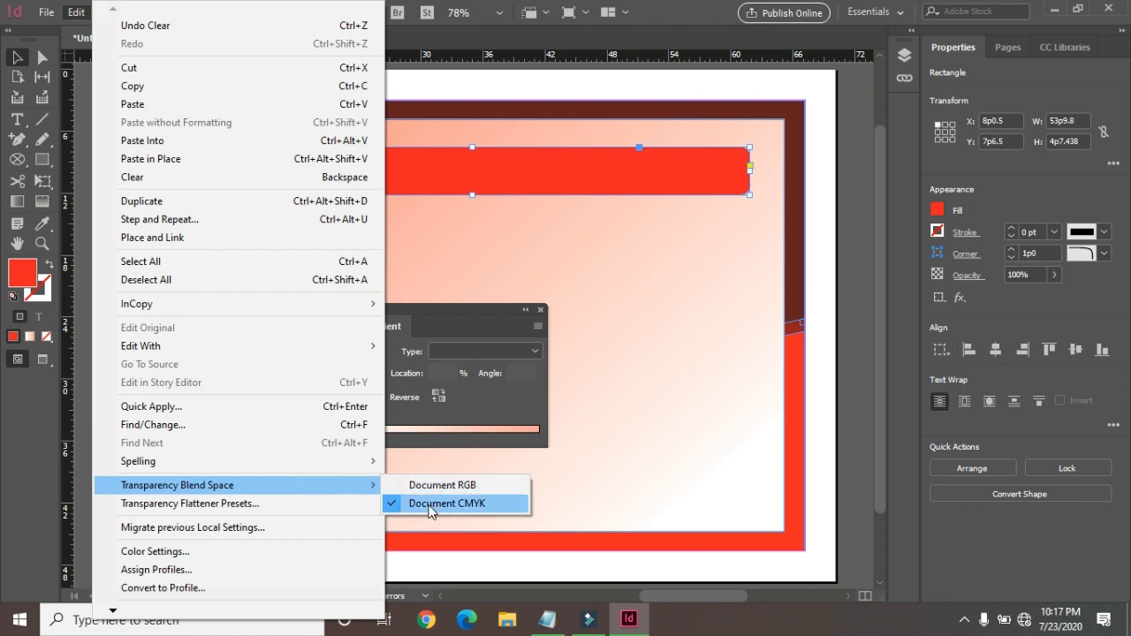
pyautogui.click(17, 58)
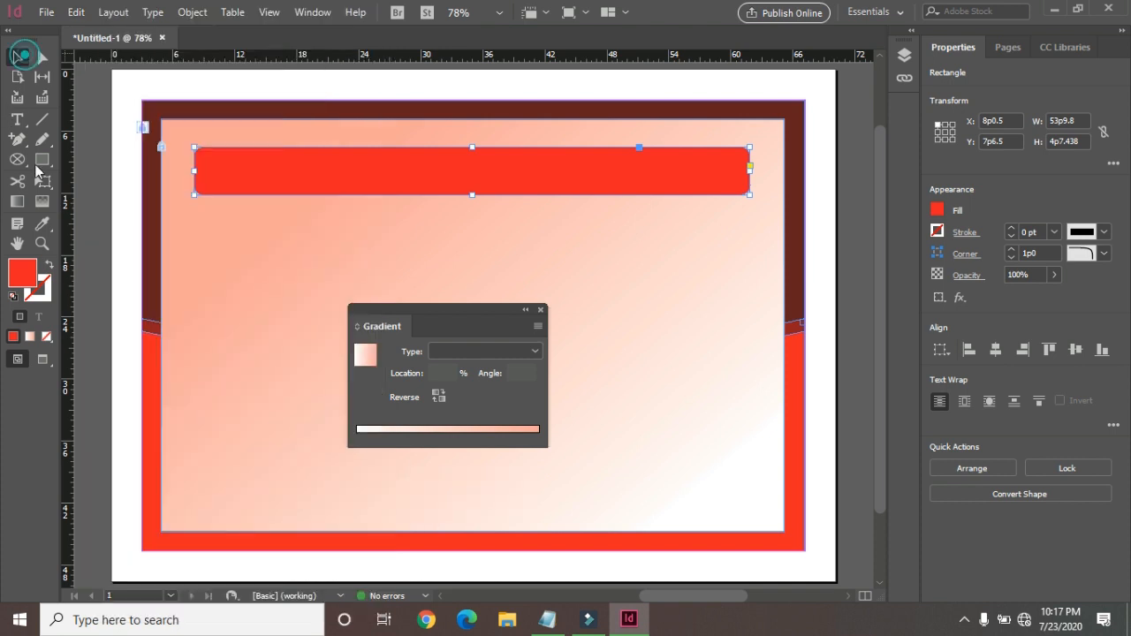
# Step: Use Quick Apply to add a drop shadow effect to the red banner, keeping the Multiply blending mode
pyautogui.click(77, 12)
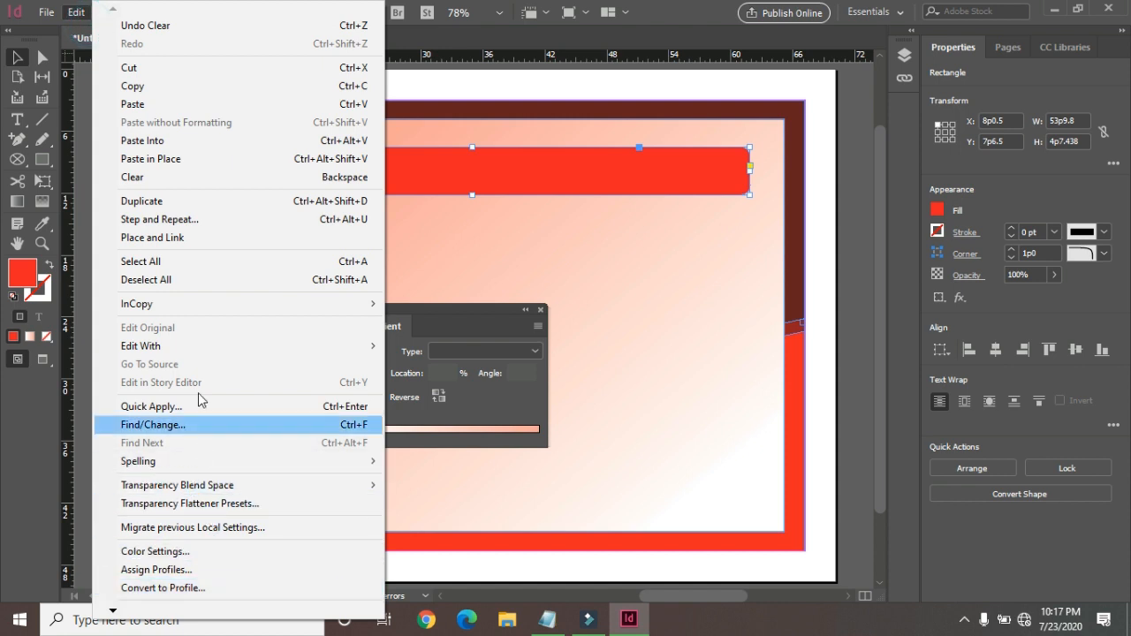
pyautogui.moveTo(220, 352)
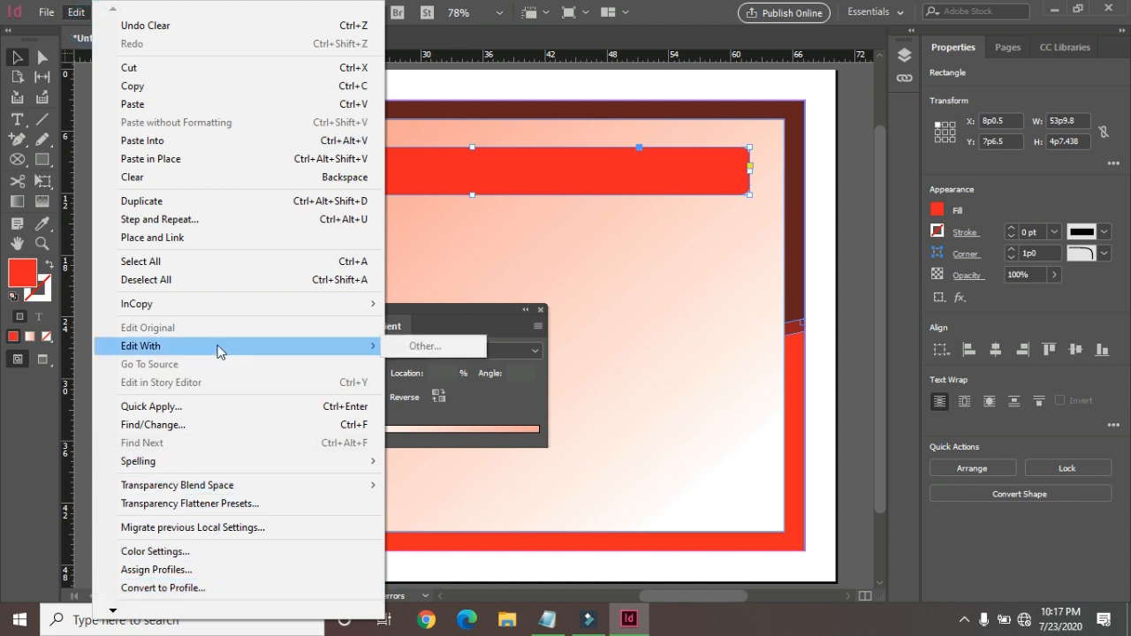
pyautogui.click(218, 407)
pyautogui.click(597, 251)
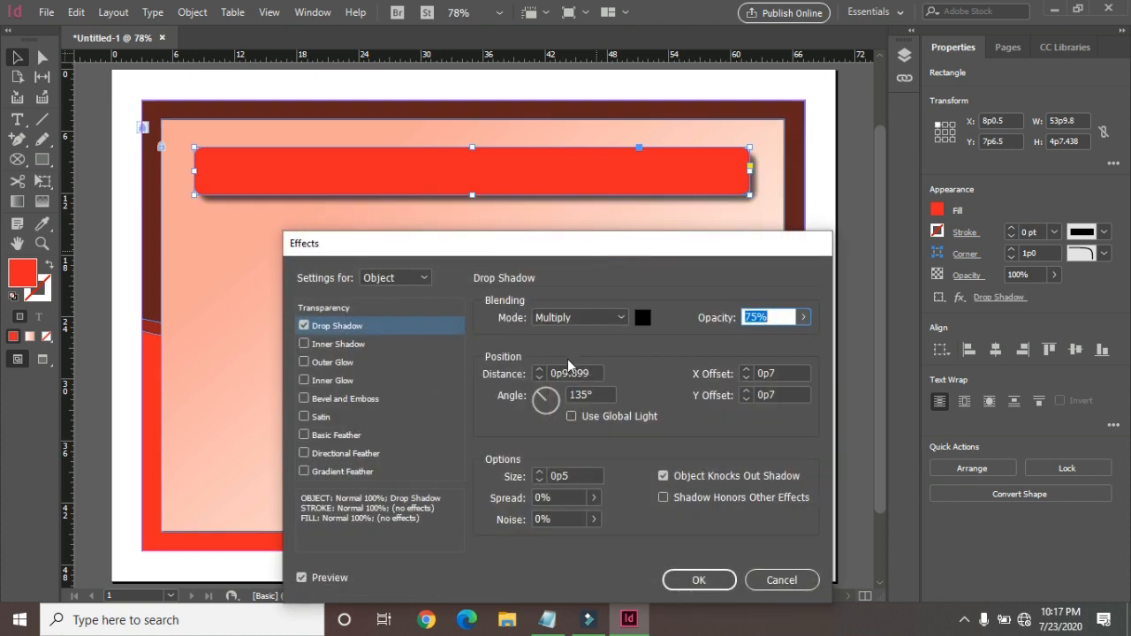
pyautogui.click(618, 317)
pyautogui.click(618, 317)
# Step: Set the drop shadow colour to a CMYK blue of 81, 42, 27, 27 percent, apply the effect and deselect the banner
pyautogui.click(642, 318)
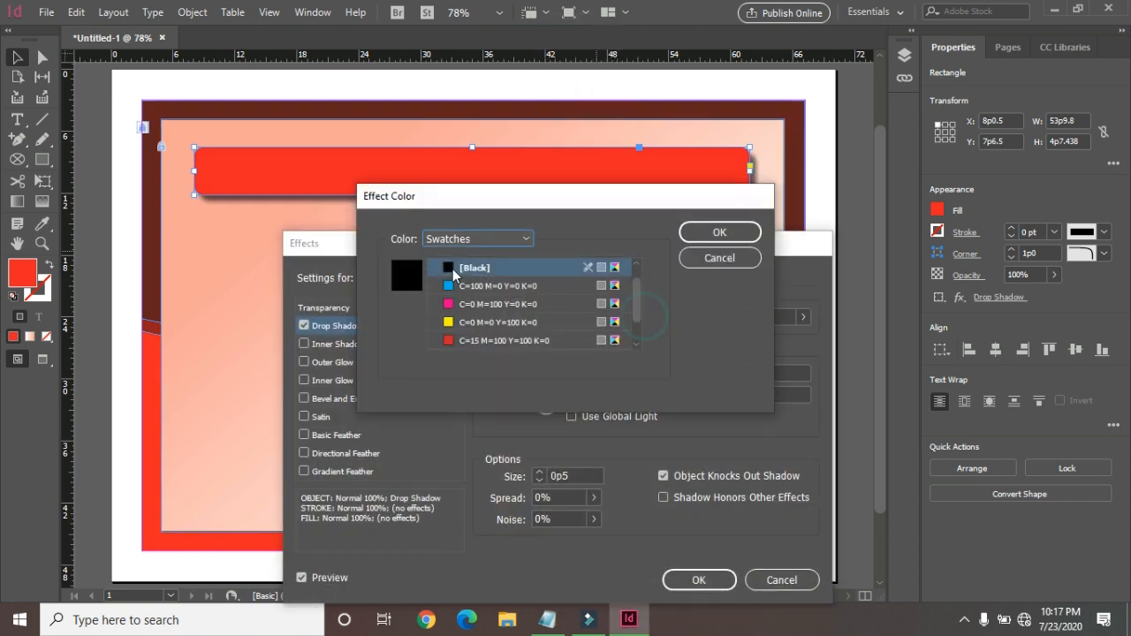
pyautogui.click(473, 236)
pyautogui.click(457, 280)
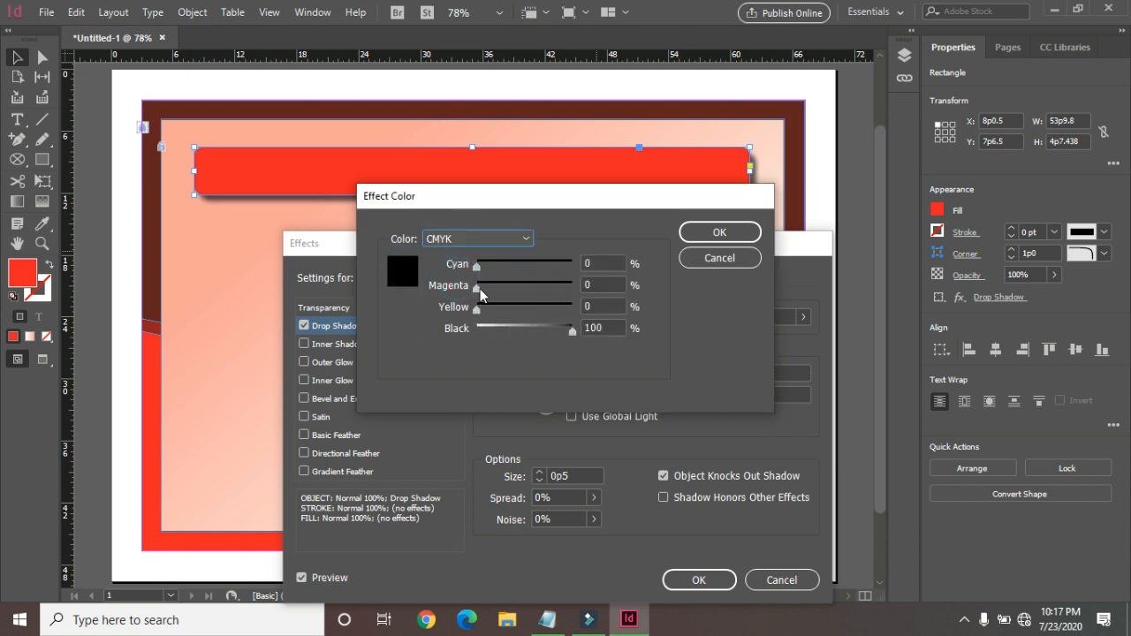
pyautogui.moveTo(475, 286); pyautogui.dragTo(516, 268)
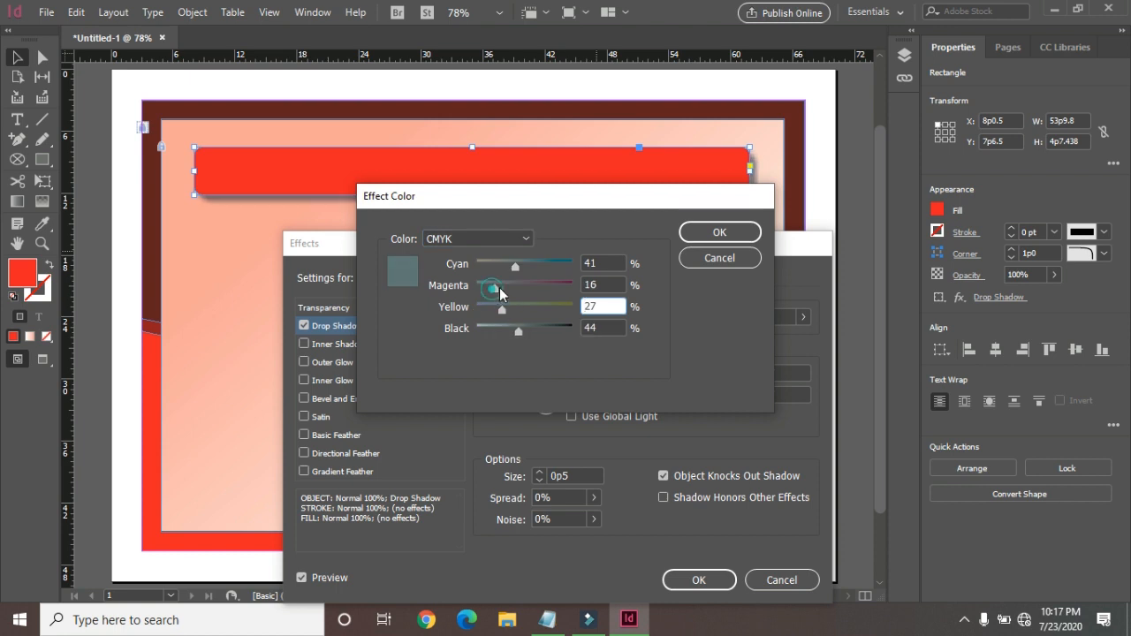
pyautogui.moveTo(499, 292); pyautogui.dragTo(517, 289)
pyautogui.moveTo(520, 333); pyautogui.dragTo(503, 331)
pyautogui.moveTo(517, 267); pyautogui.dragTo(555, 268)
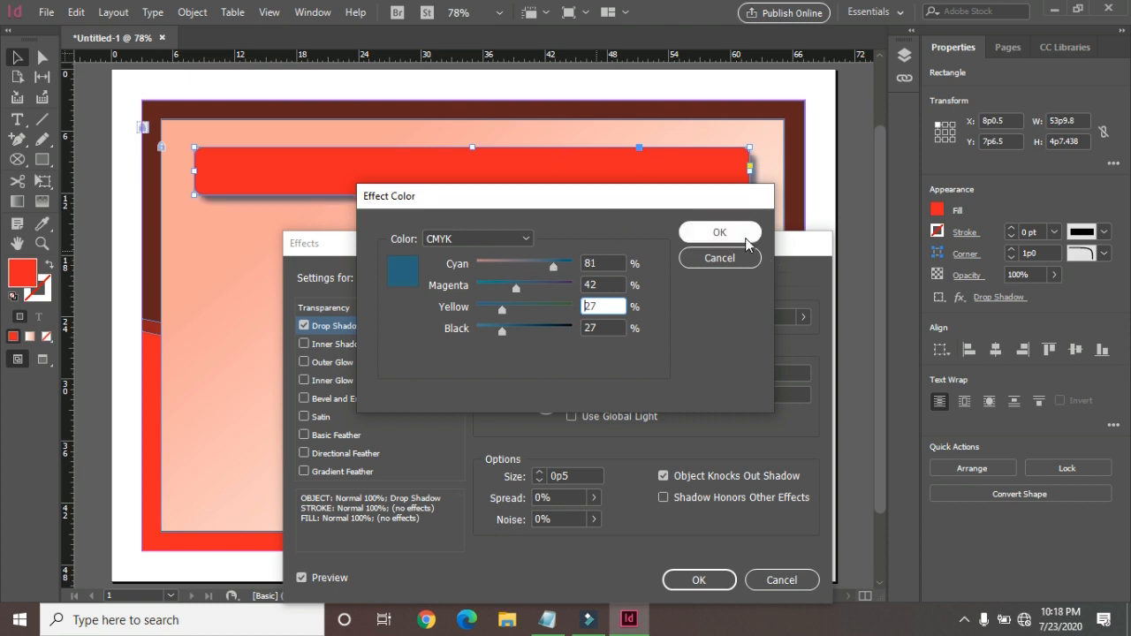
pyautogui.click(716, 232)
pyautogui.click(698, 580)
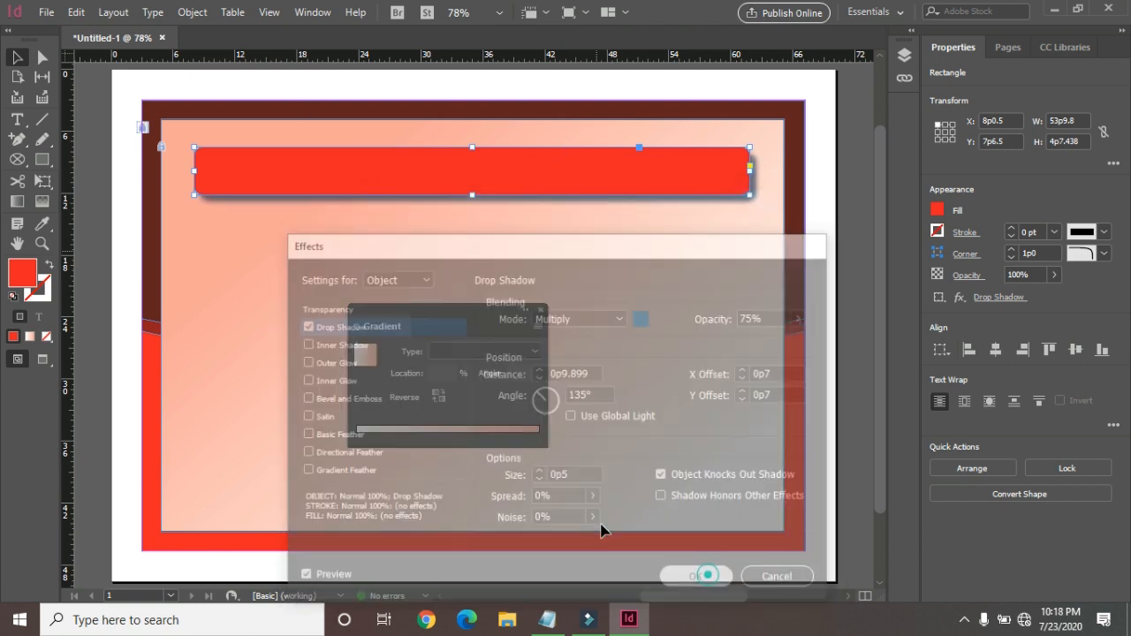
pyautogui.click(308, 318)
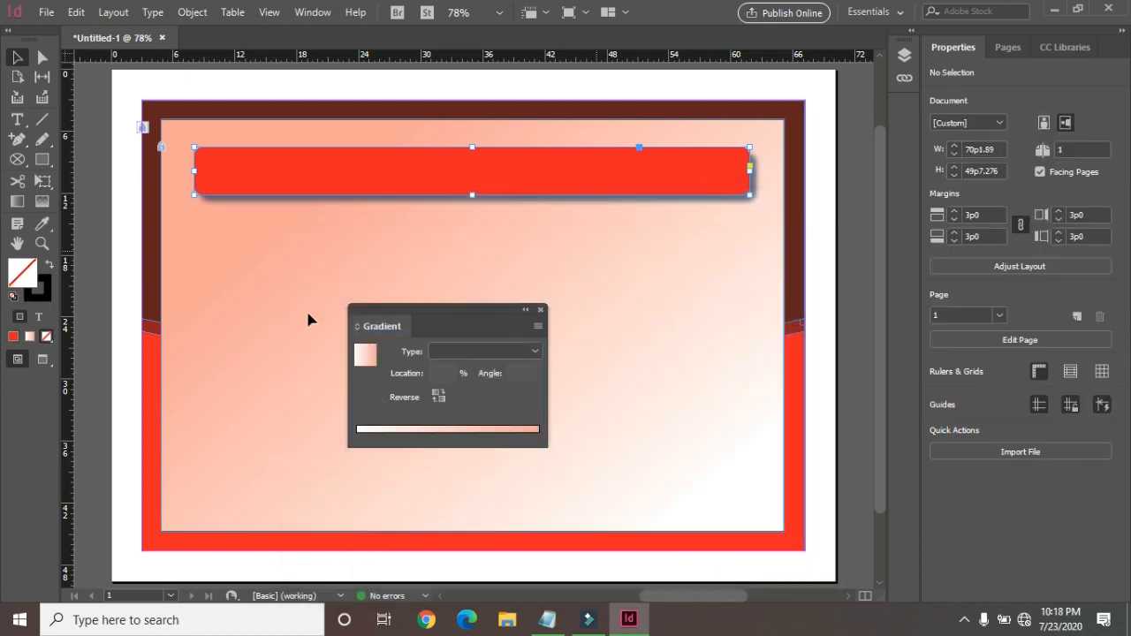
# Step: Lock the red banner with its drop shadow in place
pyautogui.click(302, 176)
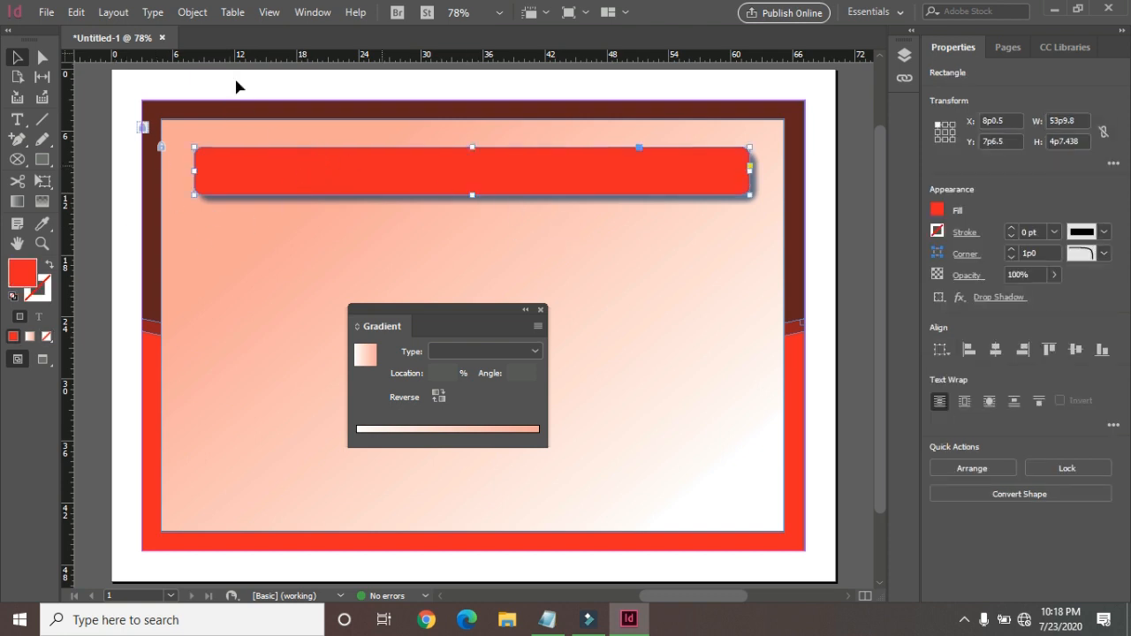
pyautogui.click(193, 13)
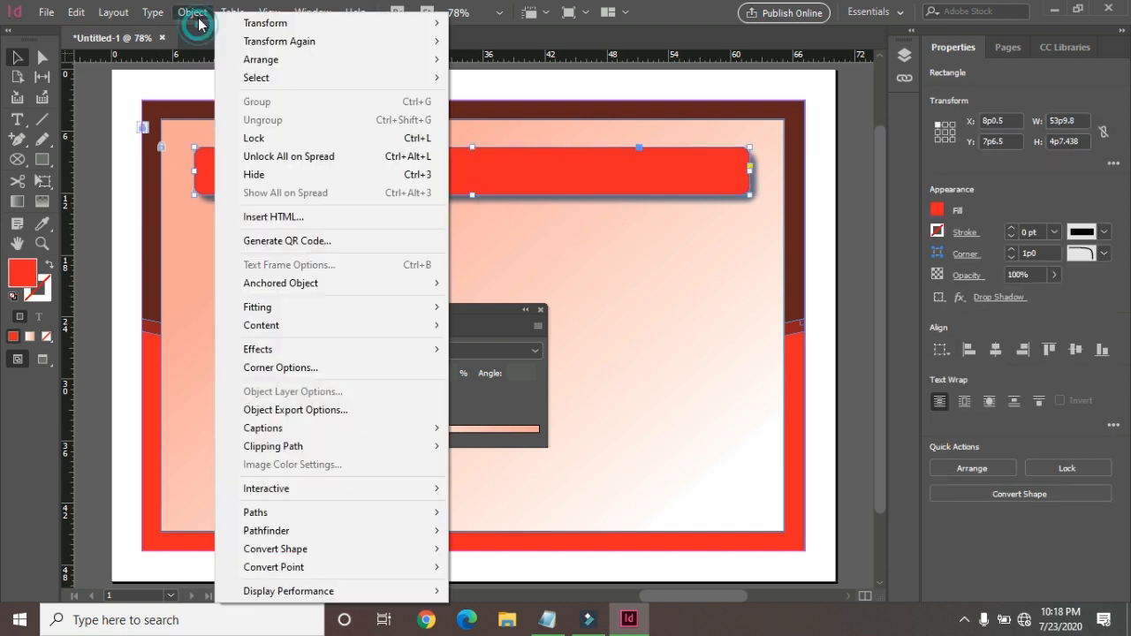
pyautogui.click(386, 139)
# Step: Switch to Notepad, copy the heading line "GUNJAN COACHING CENTER", and minimize the notes
pyautogui.click(547, 619)
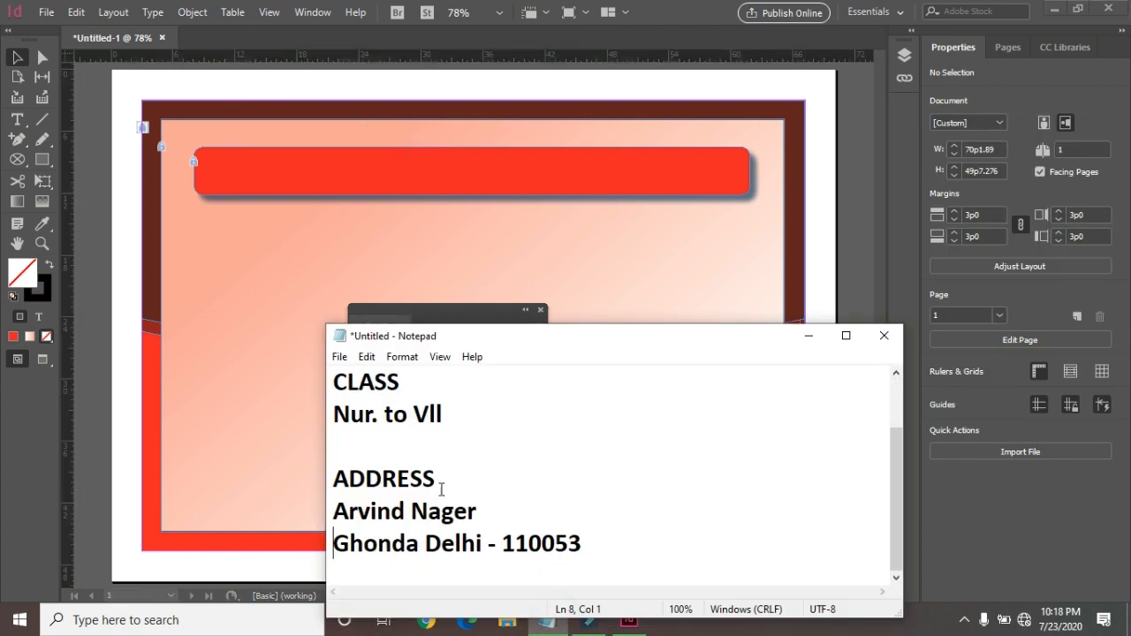
pyautogui.scroll(1, 519, 477)
pyautogui.moveTo(650, 382); pyautogui.dragTo(329, 386)
pyautogui.rightClick(358, 388)
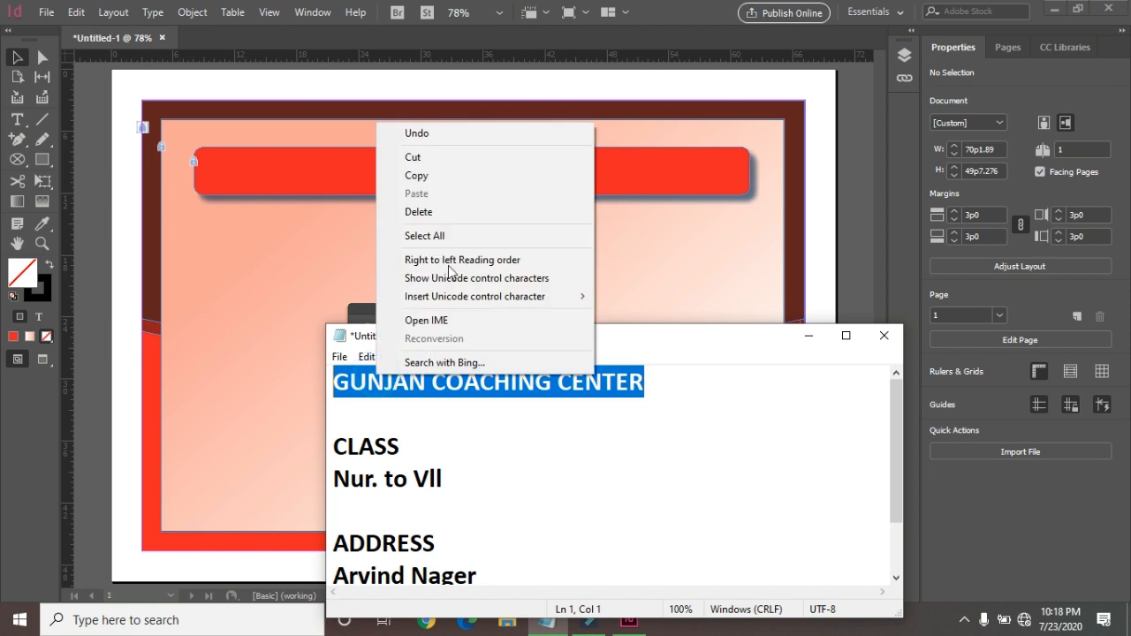
pyautogui.click(447, 173)
pyautogui.click(809, 336)
# Step: Create a text frame spanning the inside of the red banner and paste "GUNJAN COACHING CENTER" into it
pyautogui.press('t')
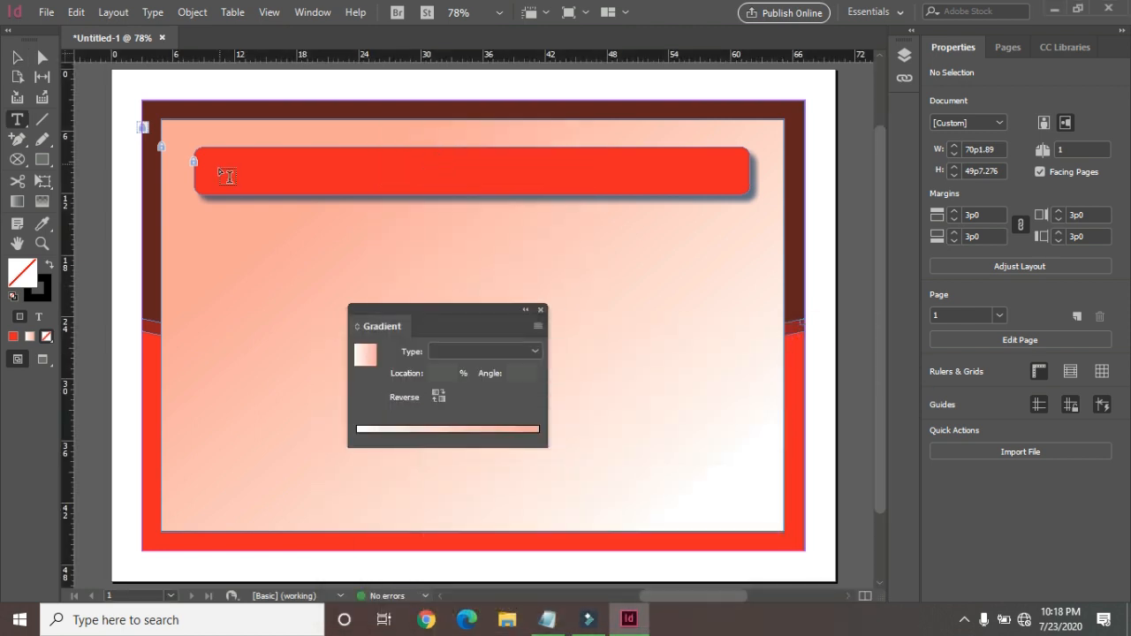
pyautogui.click(22, 118)
pyautogui.moveTo(209, 156); pyautogui.dragTo(738, 189)
pyautogui.click(288, 170)
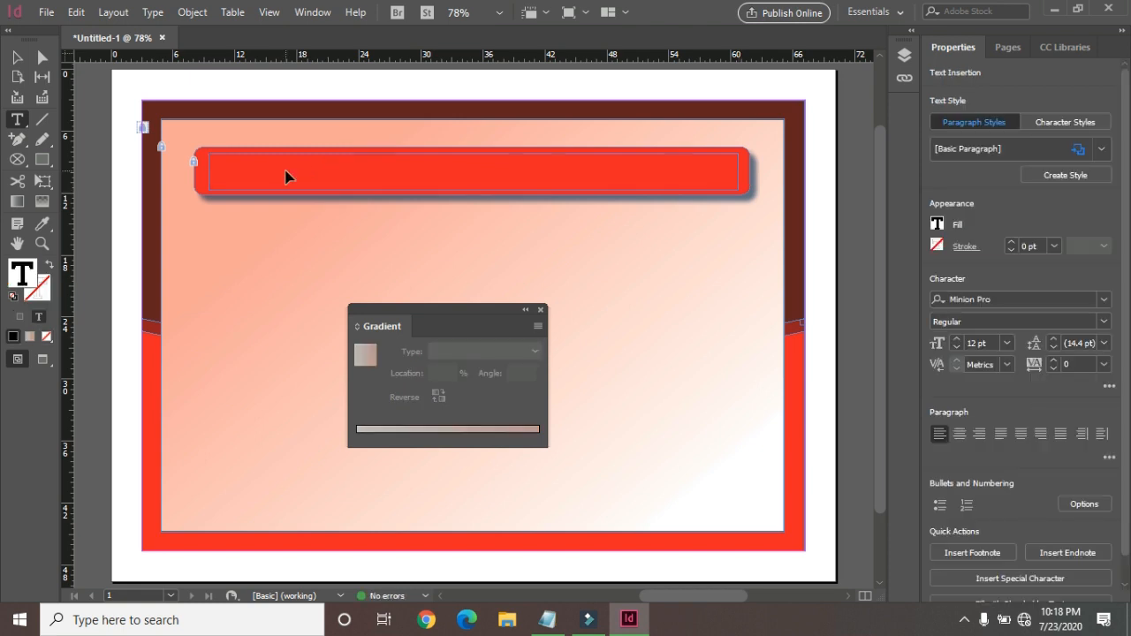
pyautogui.hotkey('ctrl', 'v')
# Step: Set the whole banner heading to 36 pt after trying 30 pt and 48 pt, and centre-align it
pyautogui.click(352, 160)
pyautogui.hotkey('ctrl', 'a')
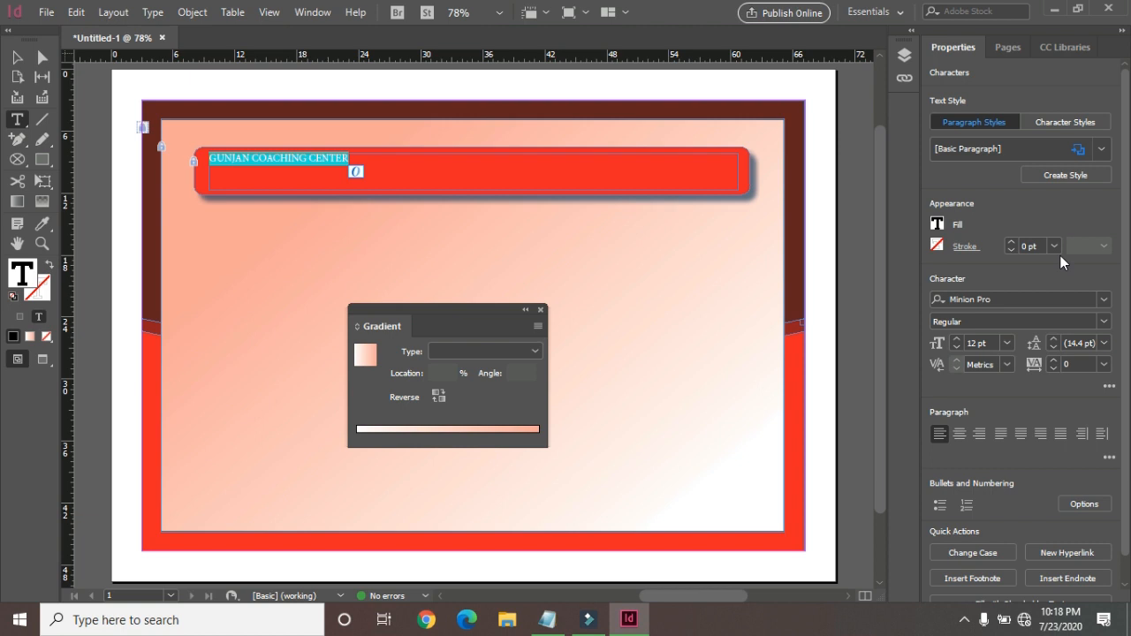
pyautogui.click(1007, 343)
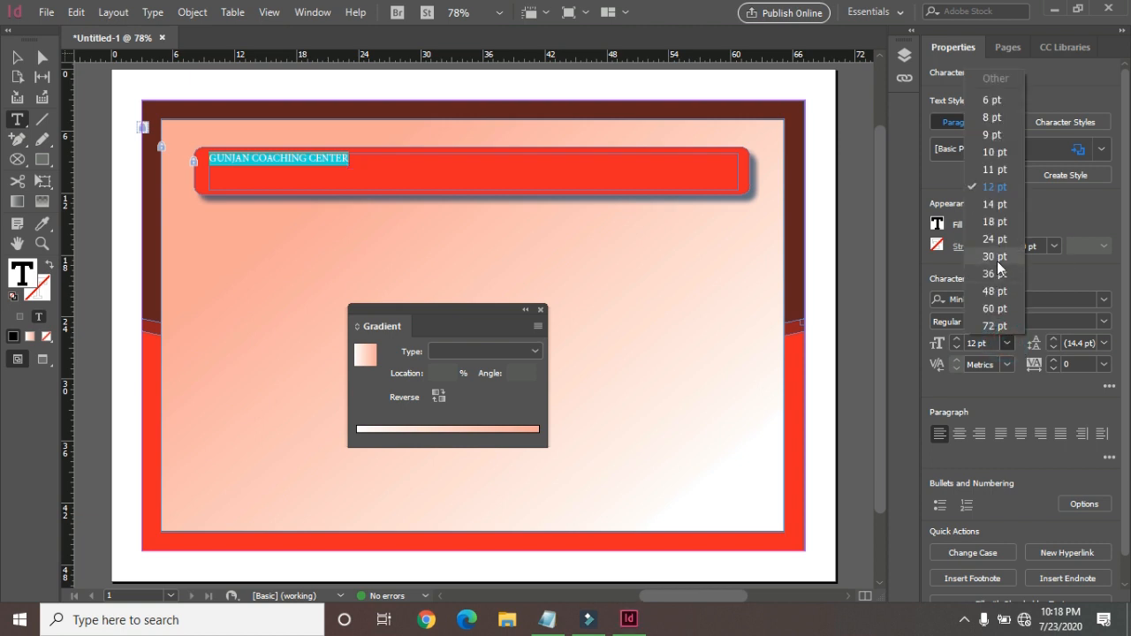
pyautogui.click(997, 261)
pyautogui.click(1007, 344)
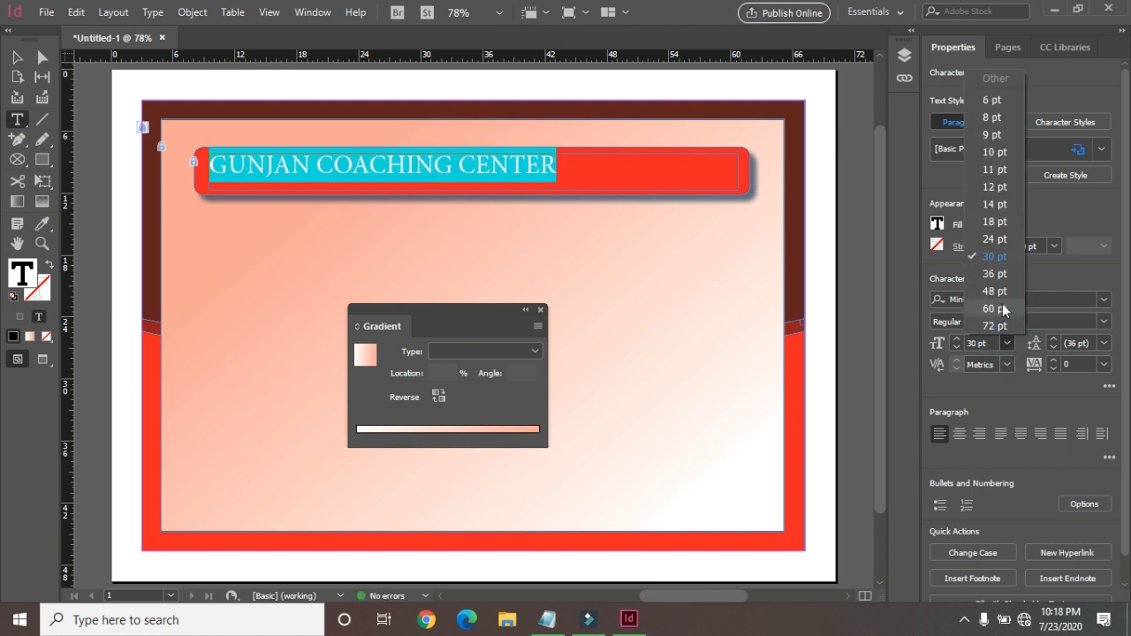
pyautogui.click(1001, 291)
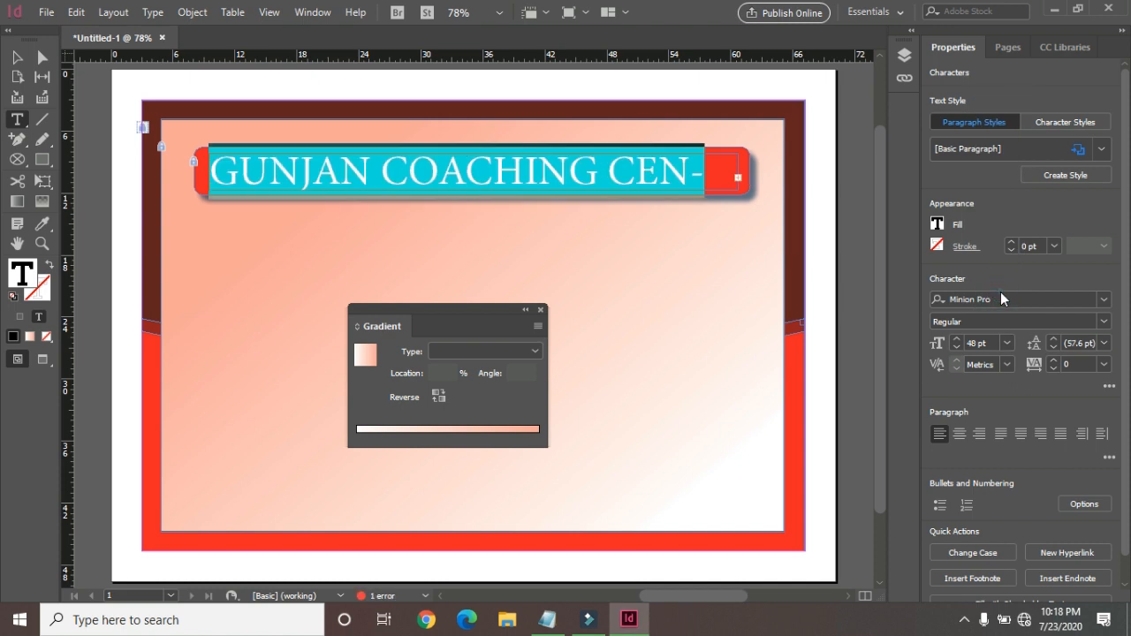
pyautogui.click(1006, 346)
pyautogui.click(1012, 268)
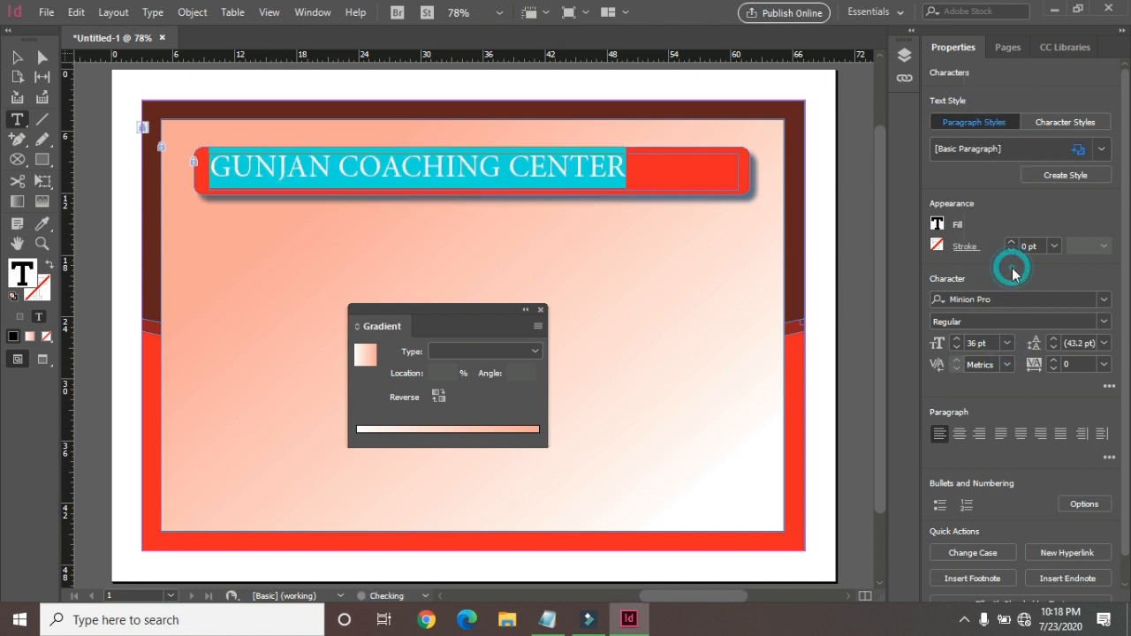
pyautogui.click(960, 434)
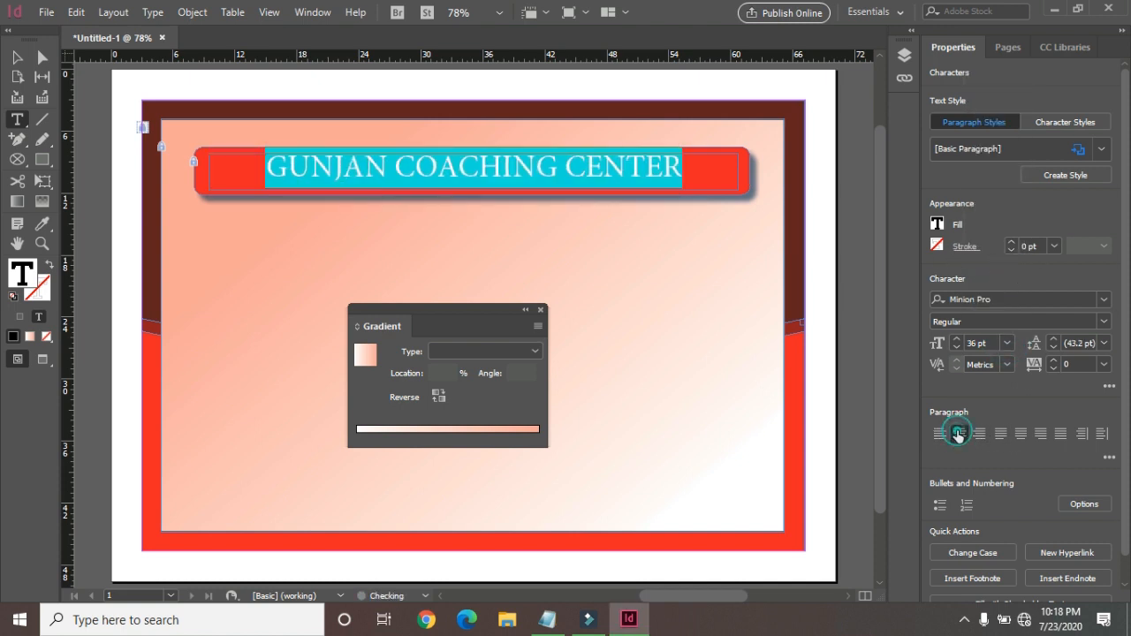
# Step: Change the banner heading's font to Aachen-Light after trying Minion Pro Bold
pyautogui.click(1105, 321)
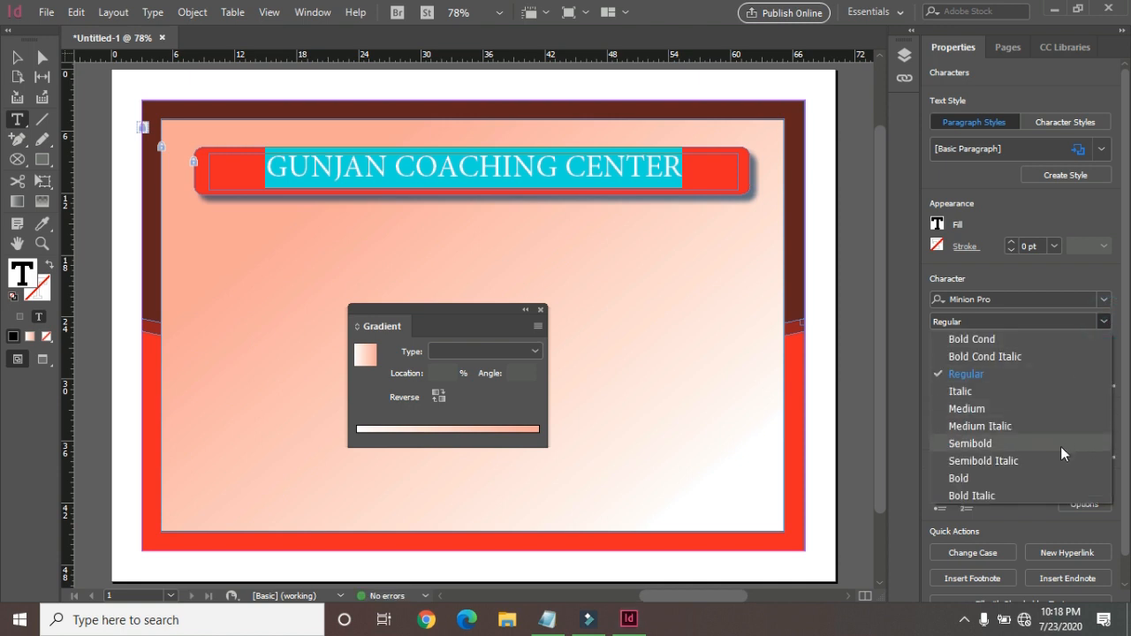
pyautogui.click(1052, 474)
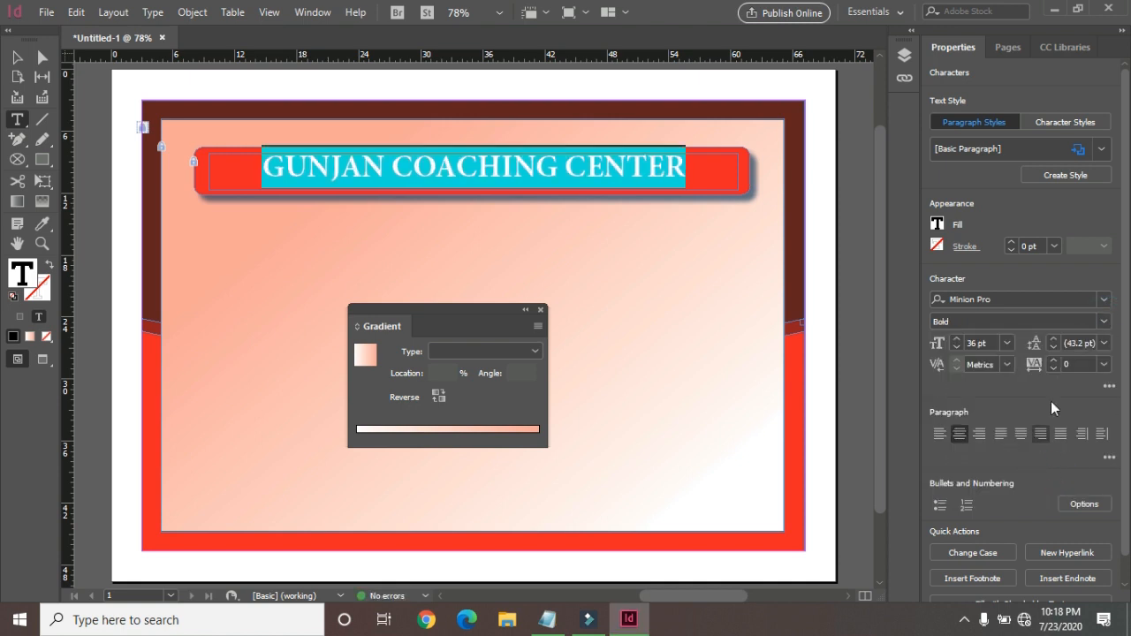
pyautogui.click(1103, 302)
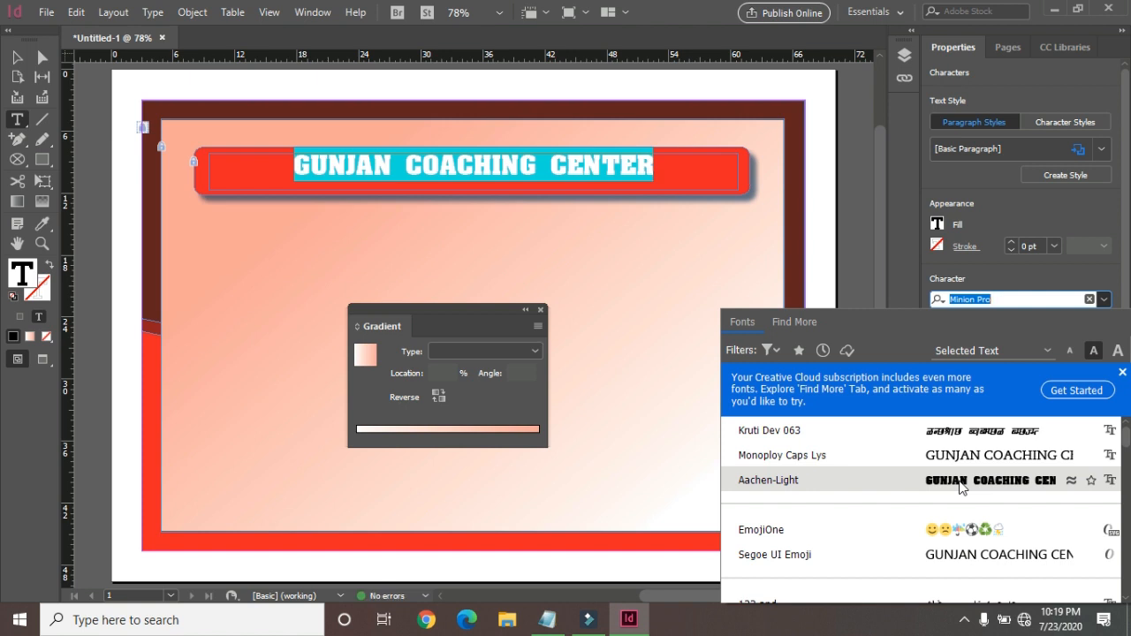
pyautogui.click(961, 487)
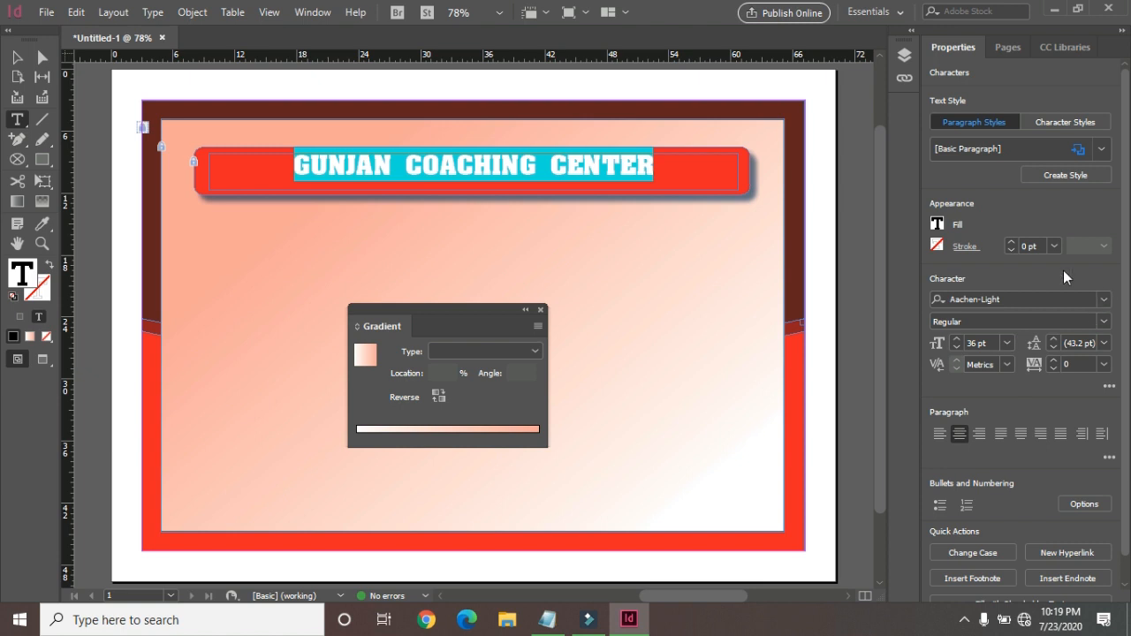
# Step: Increase the banner heading's font size to 50 pt
pyautogui.click(957, 339)
pyautogui.click(956, 339)
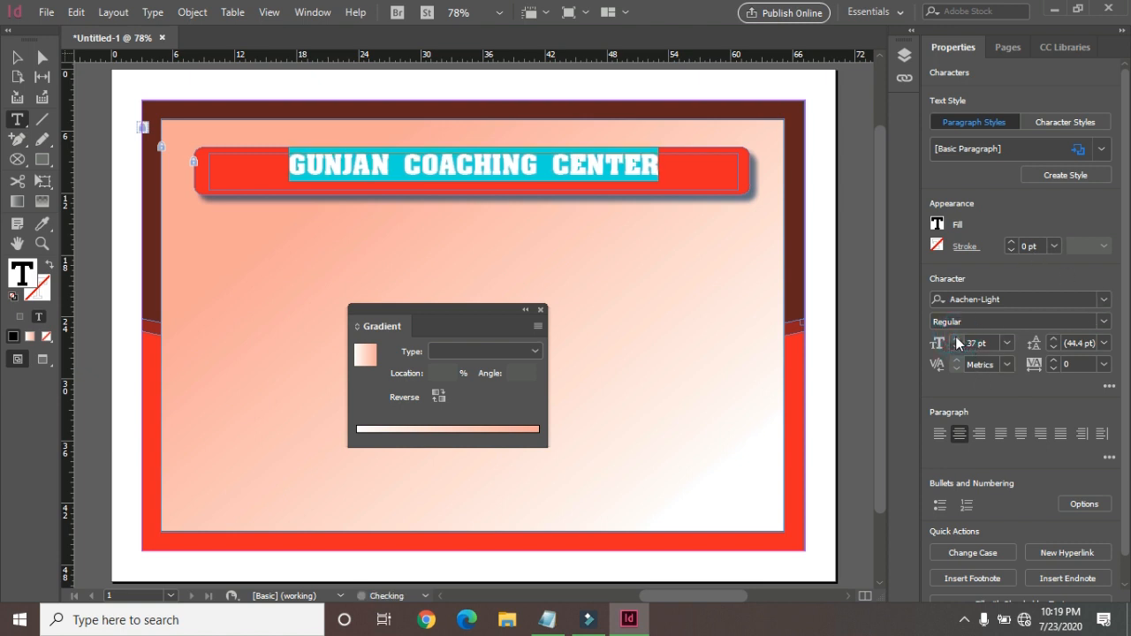
pyautogui.click(956, 340)
pyautogui.click(956, 340)
pyautogui.click(956, 340)
pyautogui.click(956, 339)
pyautogui.click(957, 340)
pyautogui.click(957, 339)
pyautogui.click(956, 339)
pyautogui.click(957, 340)
pyautogui.click(957, 339)
pyautogui.click(957, 339)
pyautogui.click(956, 339)
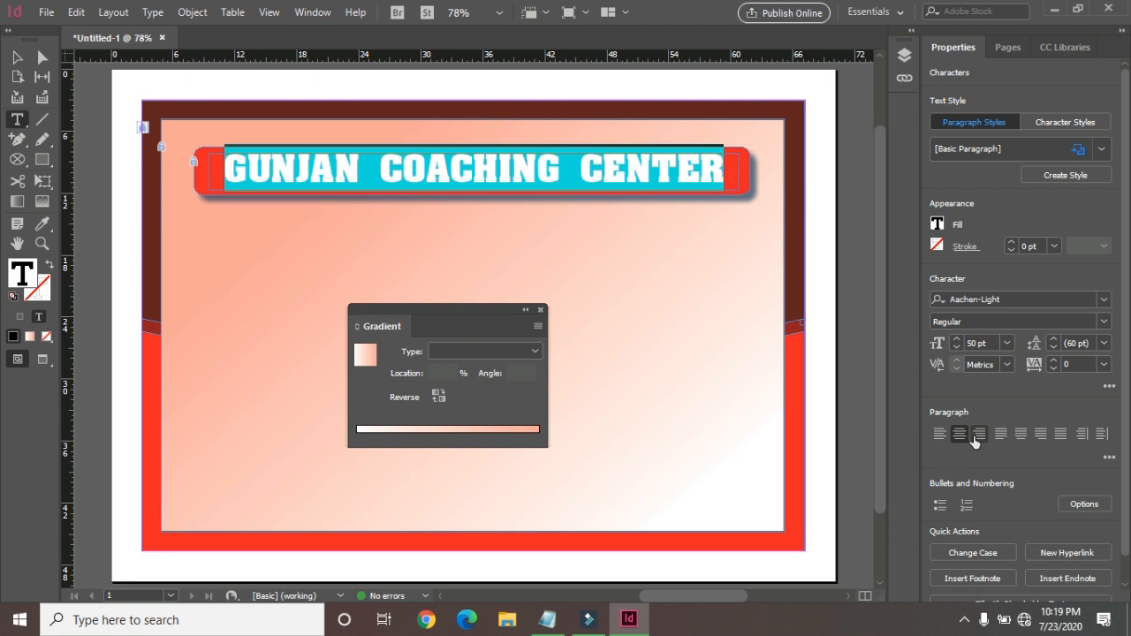
# Step: Set the fill colour of the selected banner heading text to white
pyautogui.doubleClick(23, 274)
pyautogui.click(553, 212)
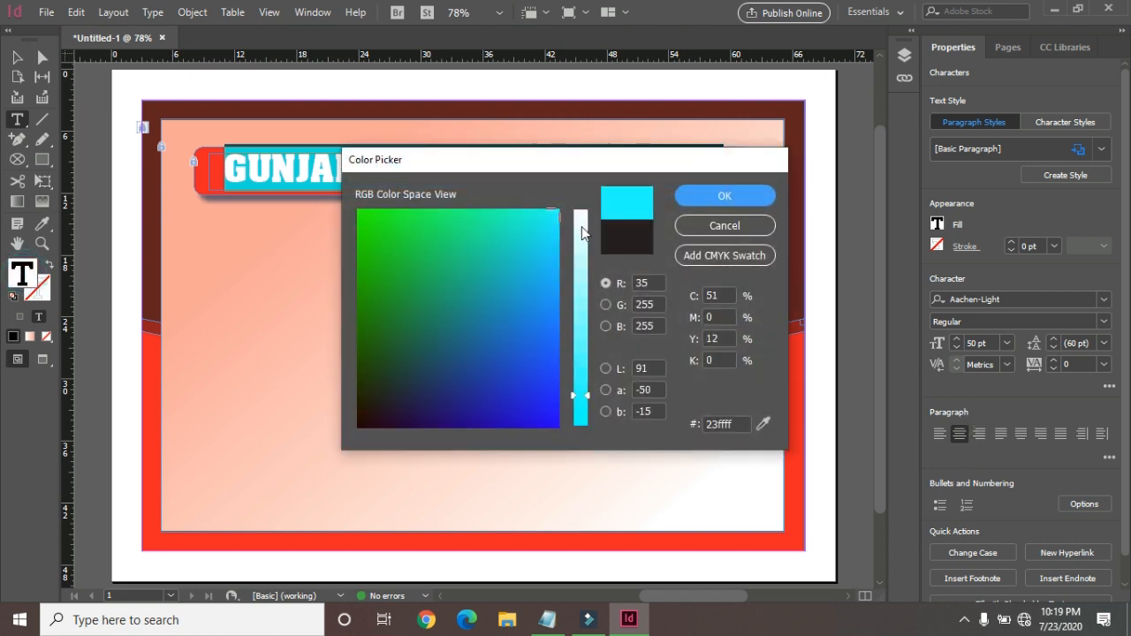
pyautogui.click(580, 213)
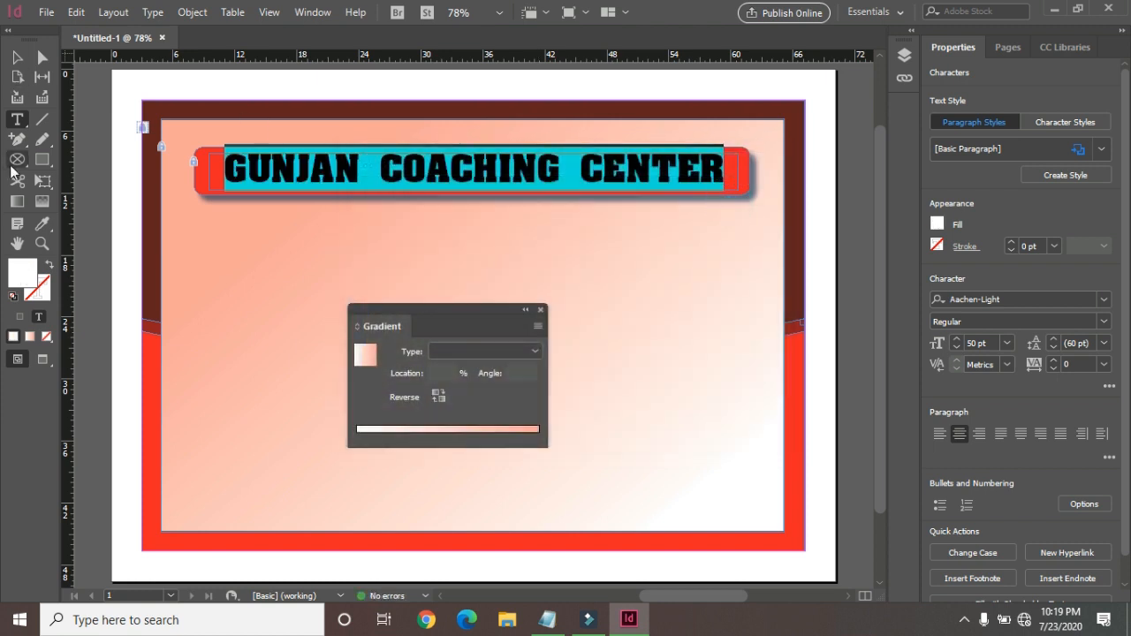
# Step: Nudge the heading's text frame down to Y 8p5.438 inside the red banner and close the Gradient panel
pyautogui.click(16, 58)
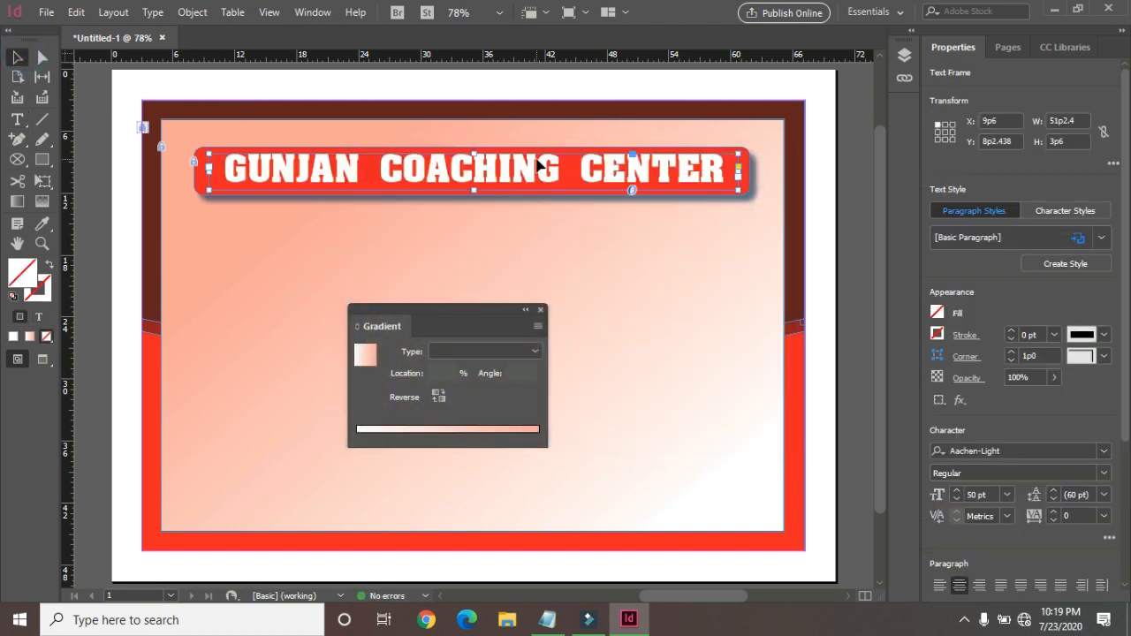
pyautogui.press('Down')
pyautogui.press('Down')
pyautogui.press('Down')
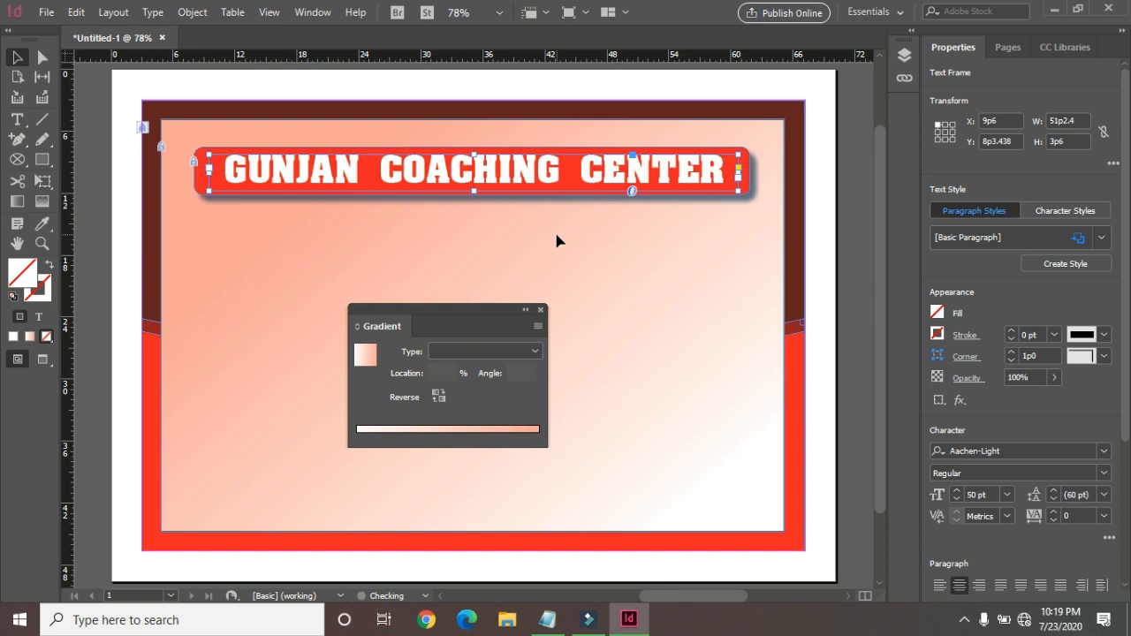
pyautogui.click(540, 310)
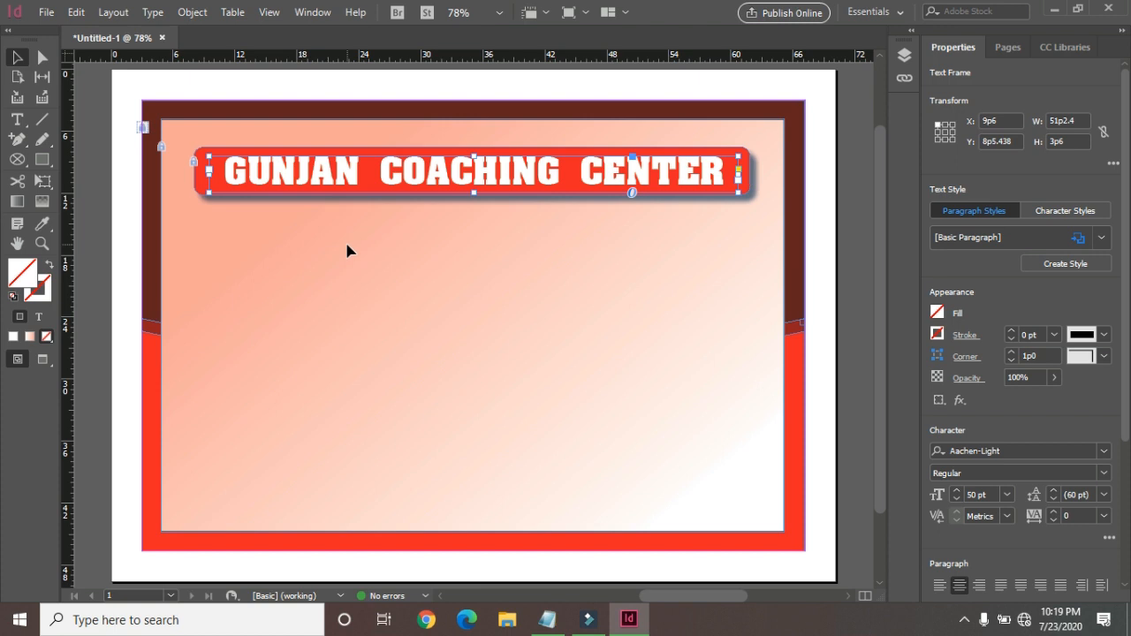
# Step: Place image 5 from the Desktop below the banner's left end in a frame about 15p2 square, outside the heading frame
pyautogui.click(46, 12)
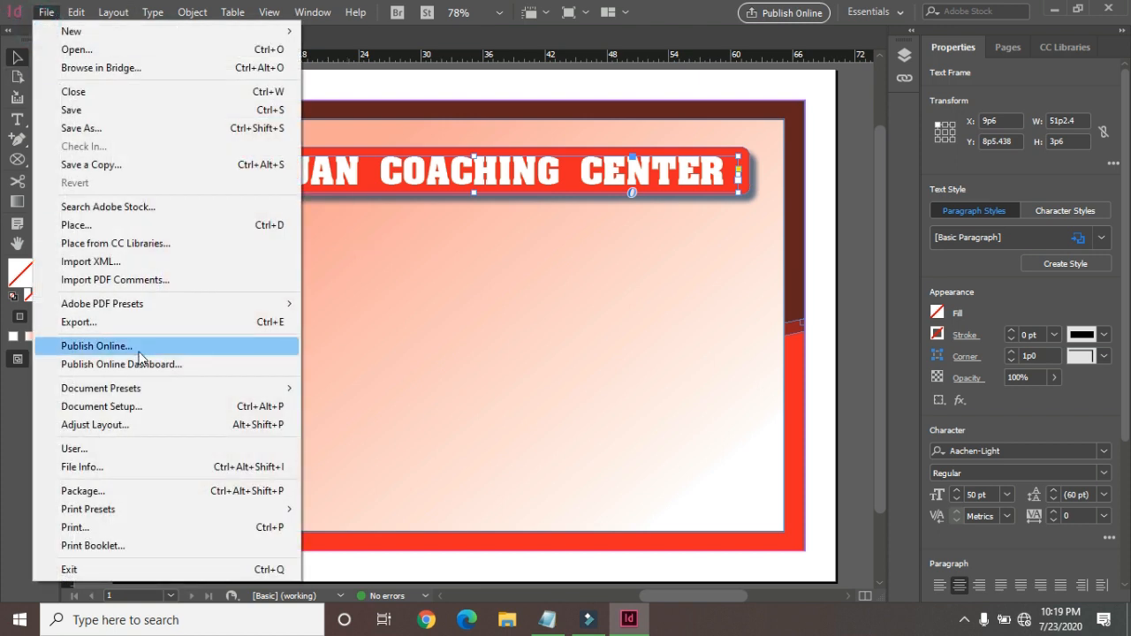
pyautogui.click(76, 224)
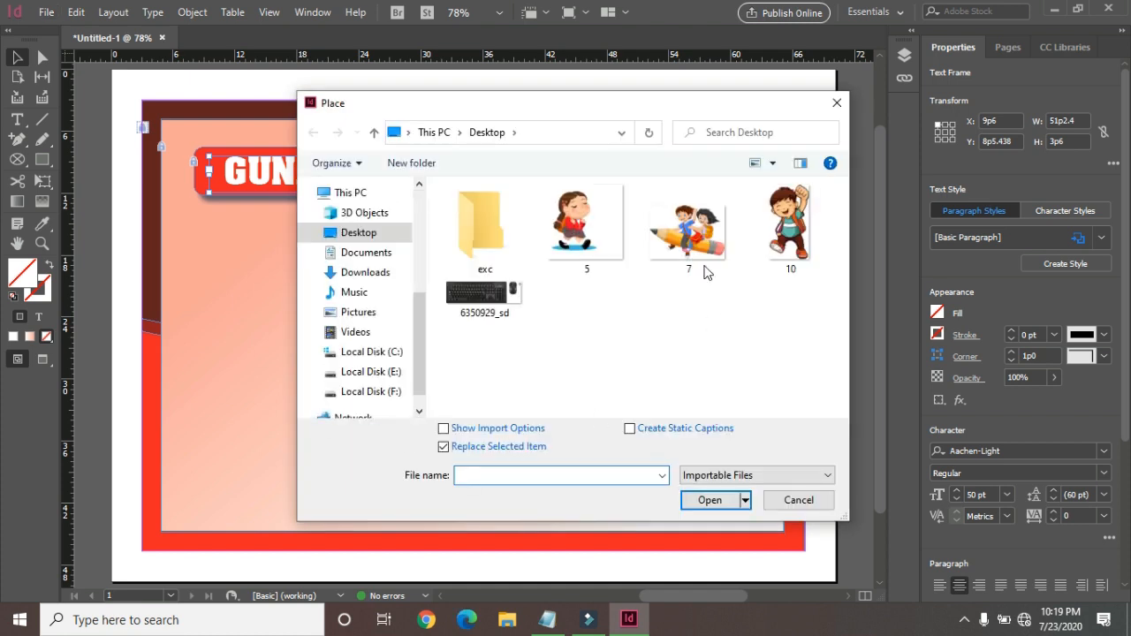
pyautogui.click(575, 236)
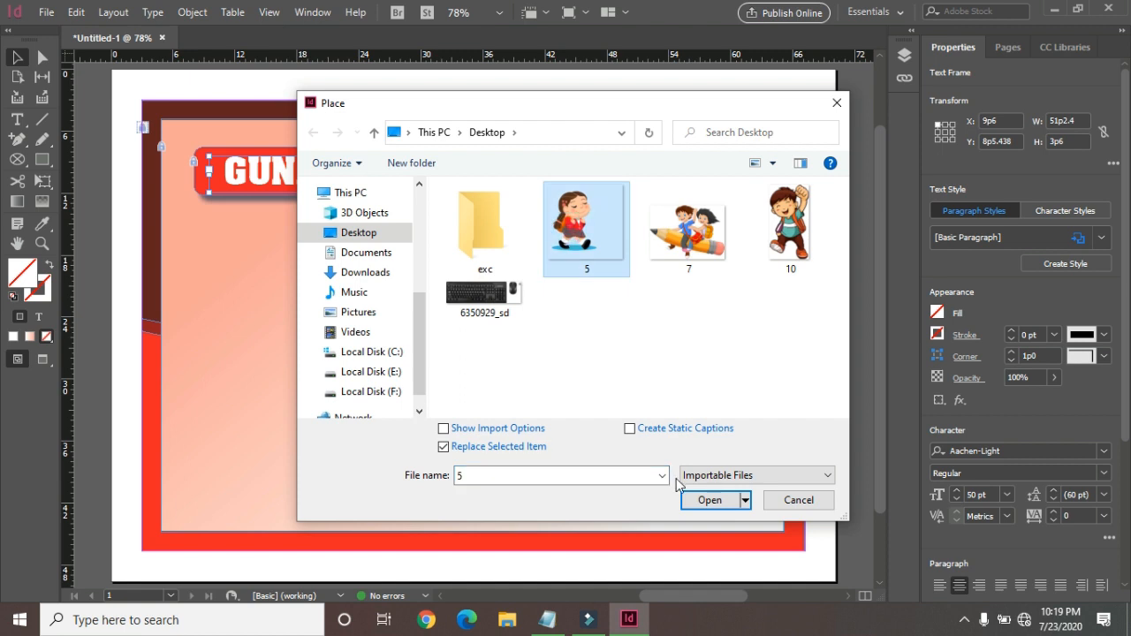
pyautogui.click(712, 502)
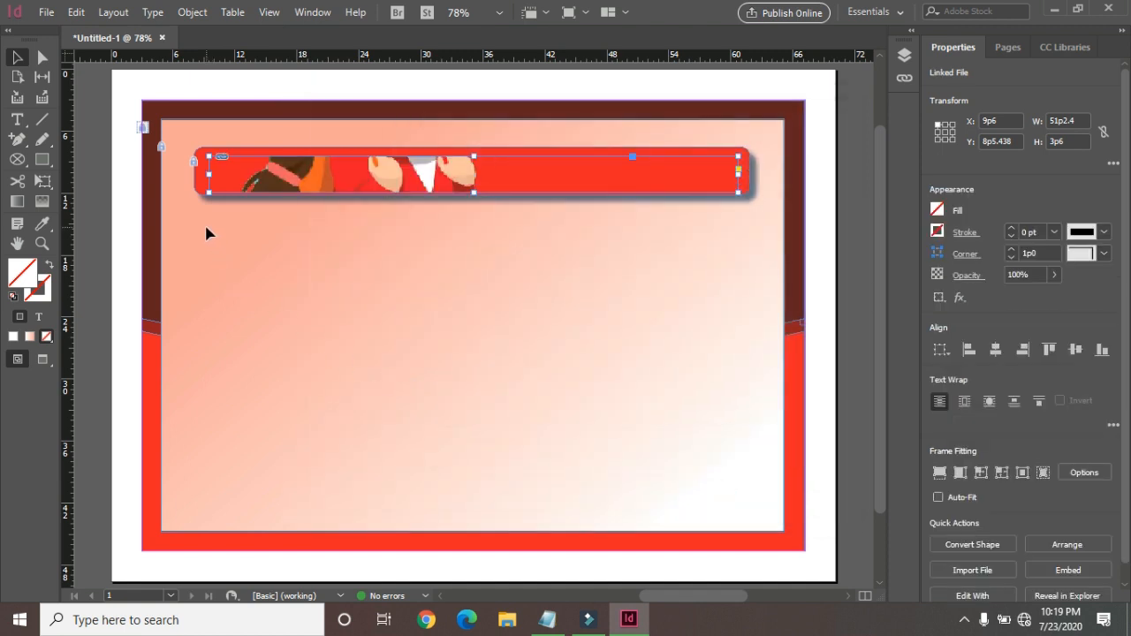
pyautogui.hotkey('ctrl', 'z')
pyautogui.moveTo(194, 236); pyautogui.dragTo(350, 391)
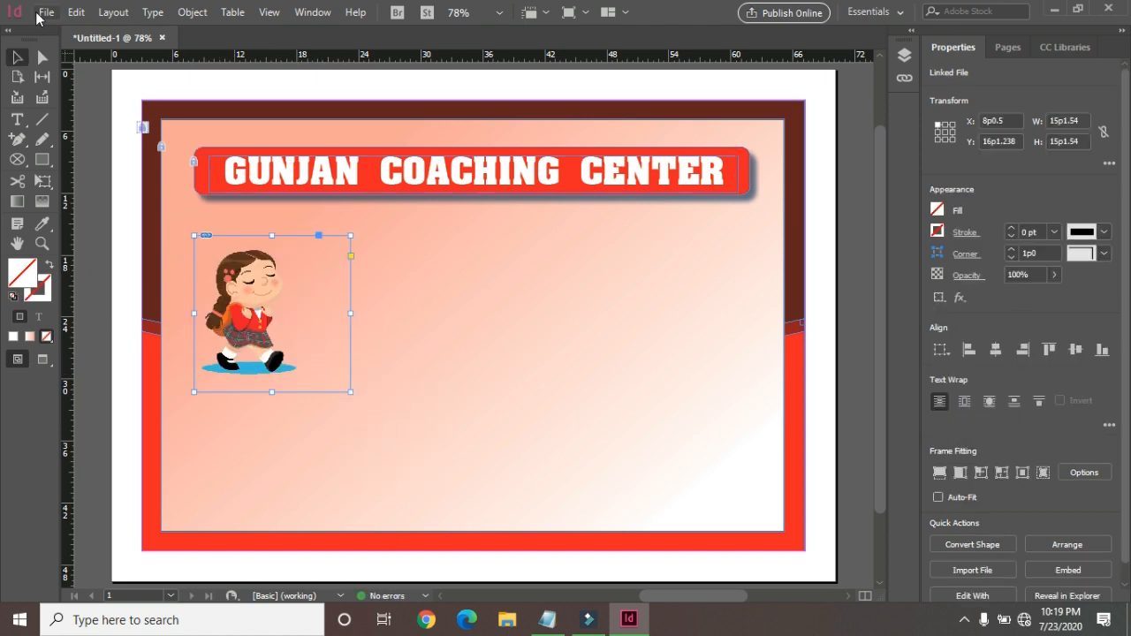
# Step: Place image 7 from the Desktop below the banner's right end, about 21p10 wide and 15p10 high
pyautogui.click(46, 12)
pyautogui.click(415, 280)
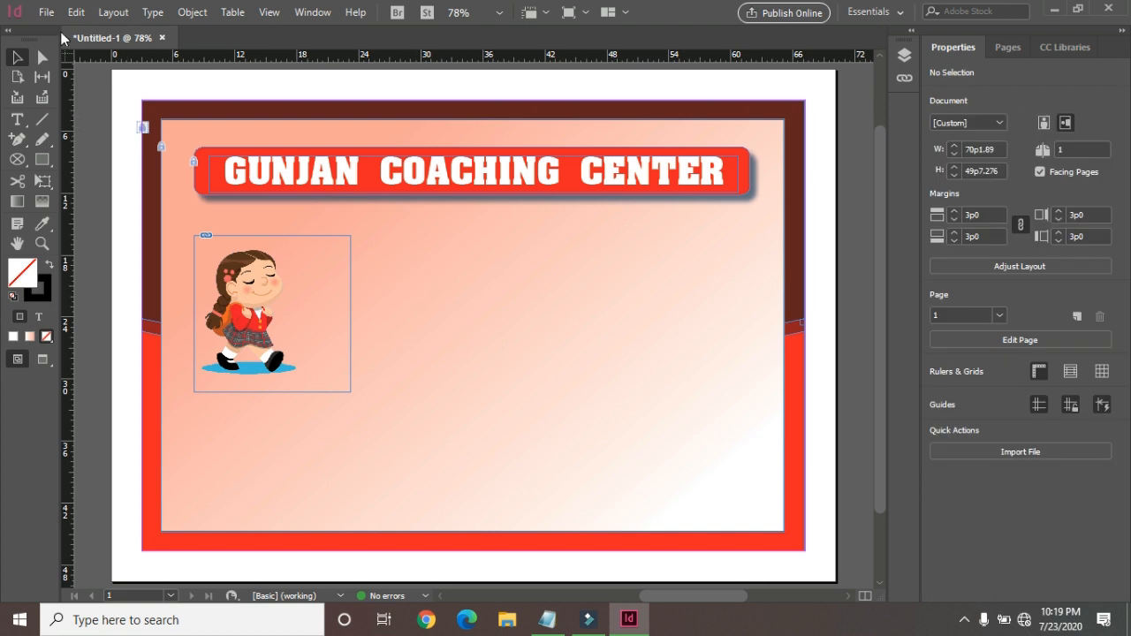
pyautogui.click(46, 12)
pyautogui.click(121, 225)
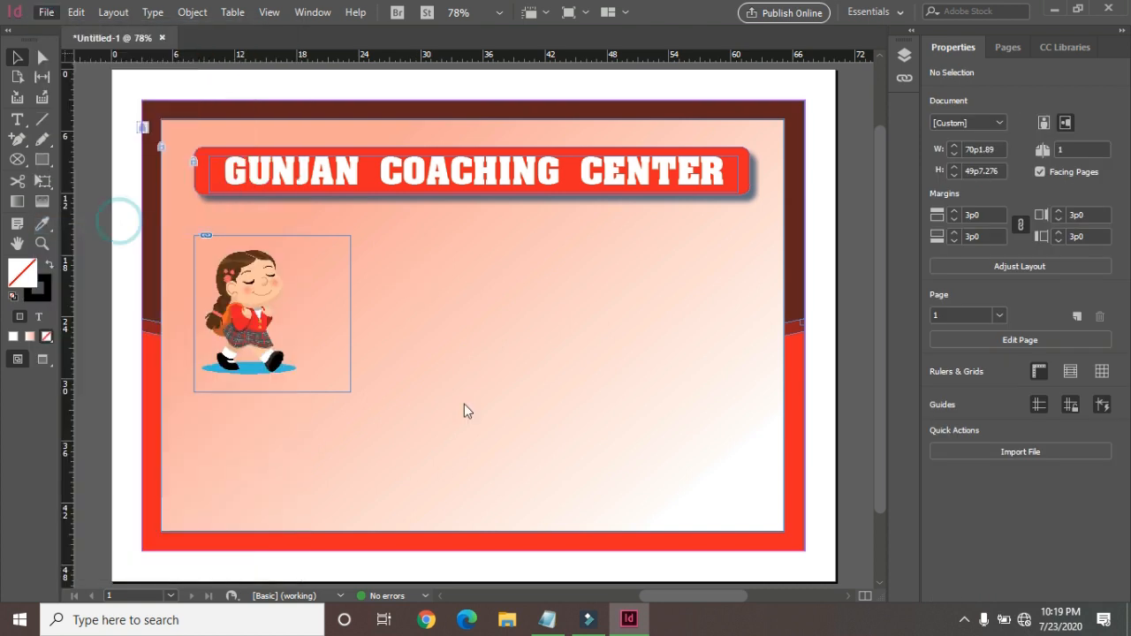
pyautogui.click(667, 232)
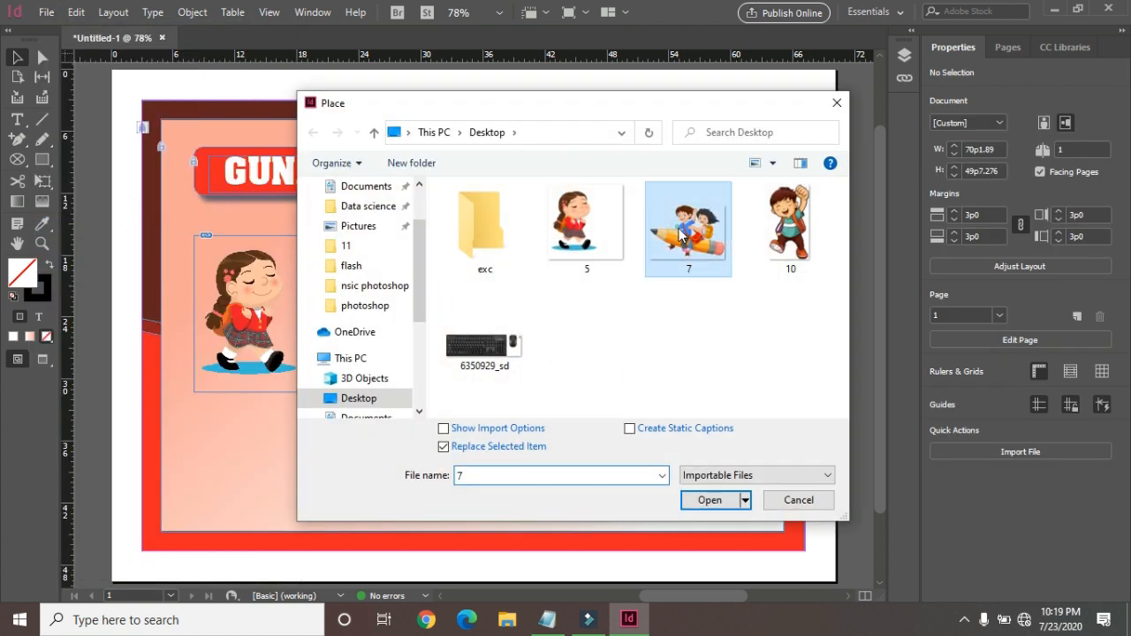
pyautogui.click(709, 500)
pyautogui.moveTo(541, 221); pyautogui.dragTo(702, 387)
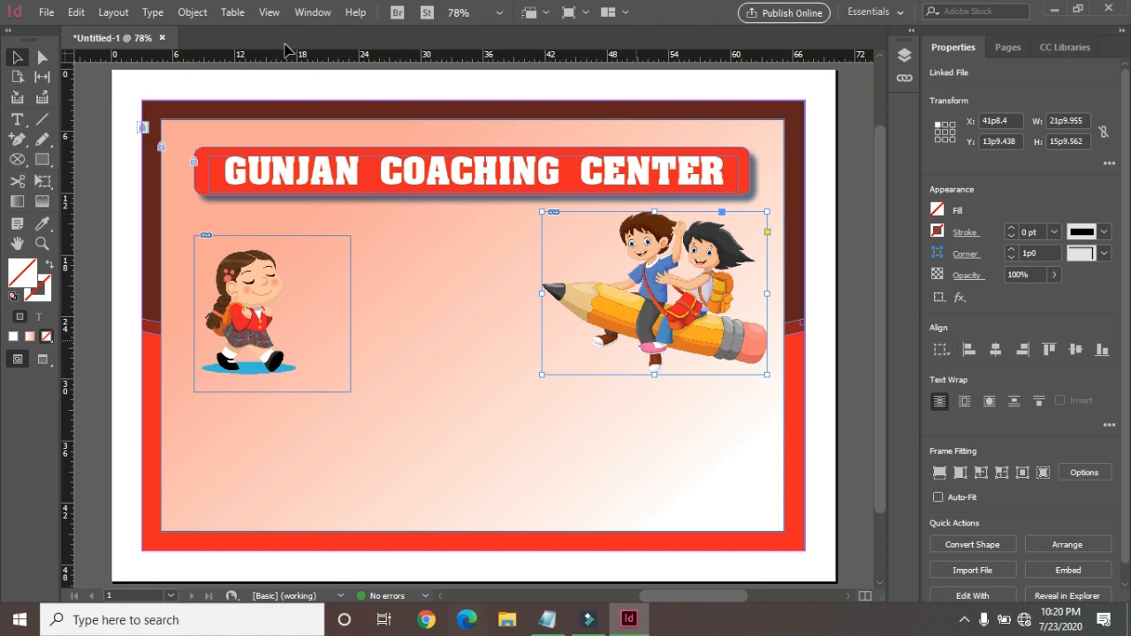
# Step: Try placing image 10 between the two pictures at about 8p4 by 15p10, and delete it
pyautogui.click(47, 13)
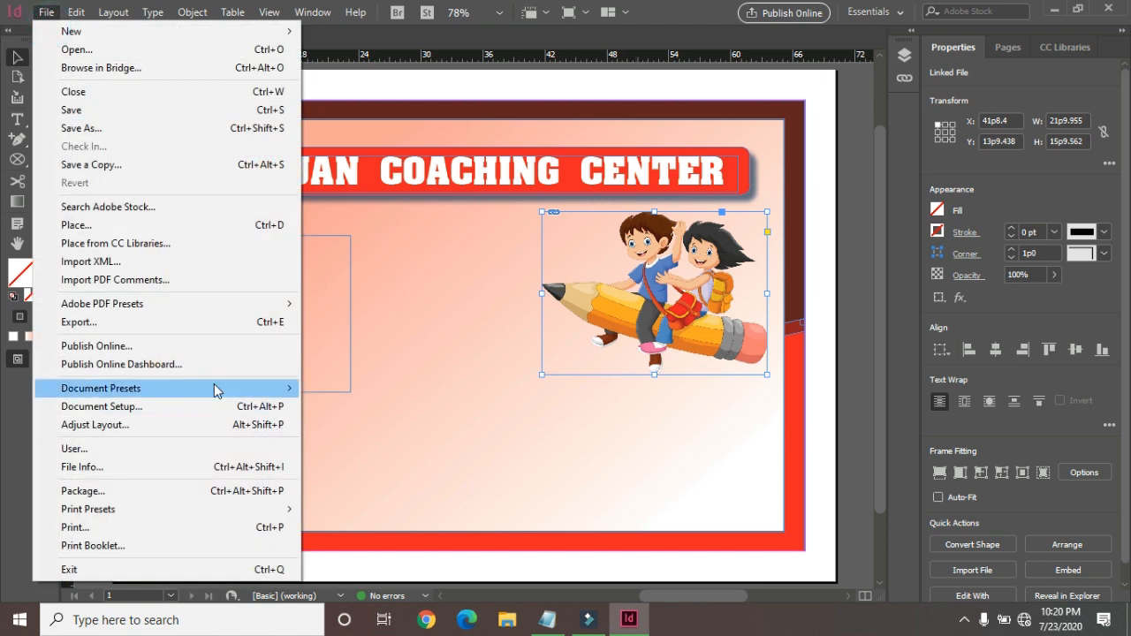
pyautogui.moveTo(249, 312)
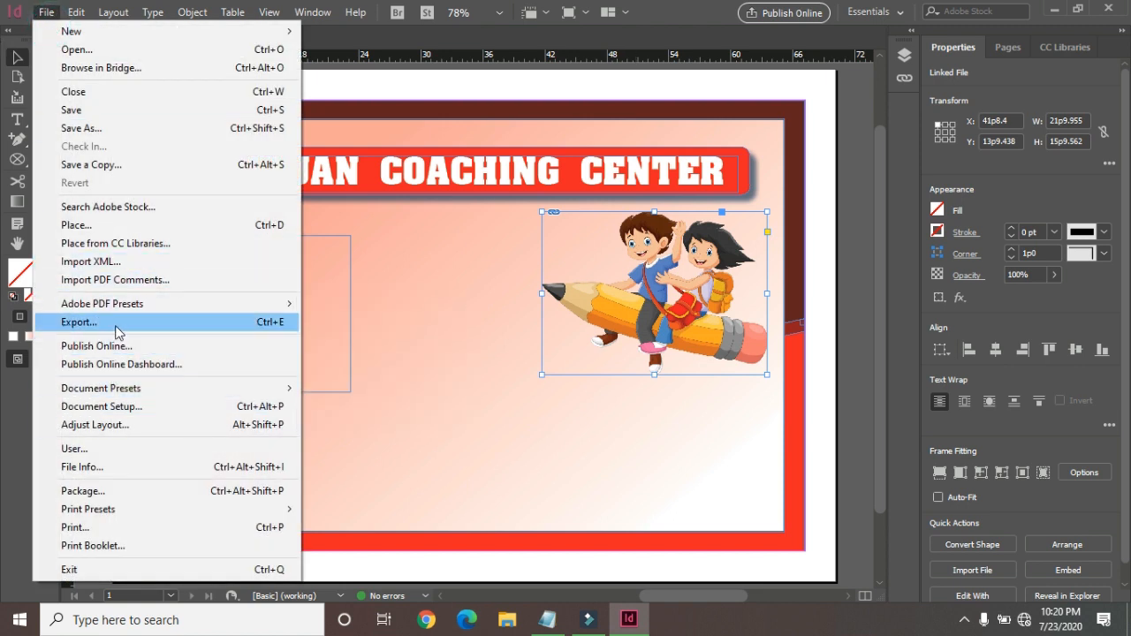
pyautogui.click(76, 225)
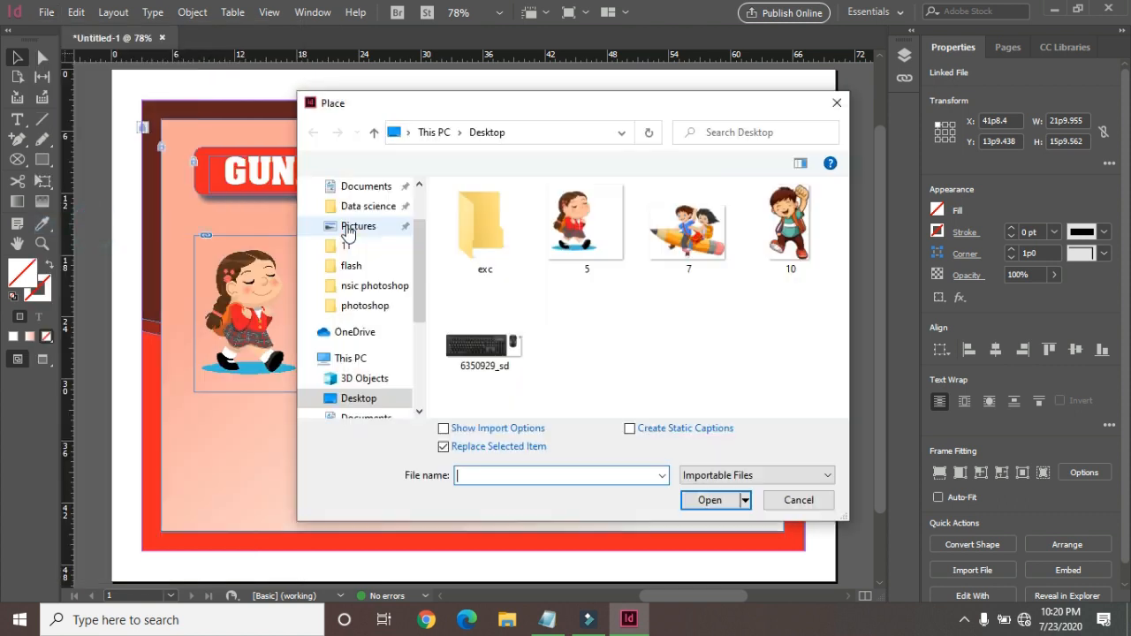
pyautogui.click(790, 225)
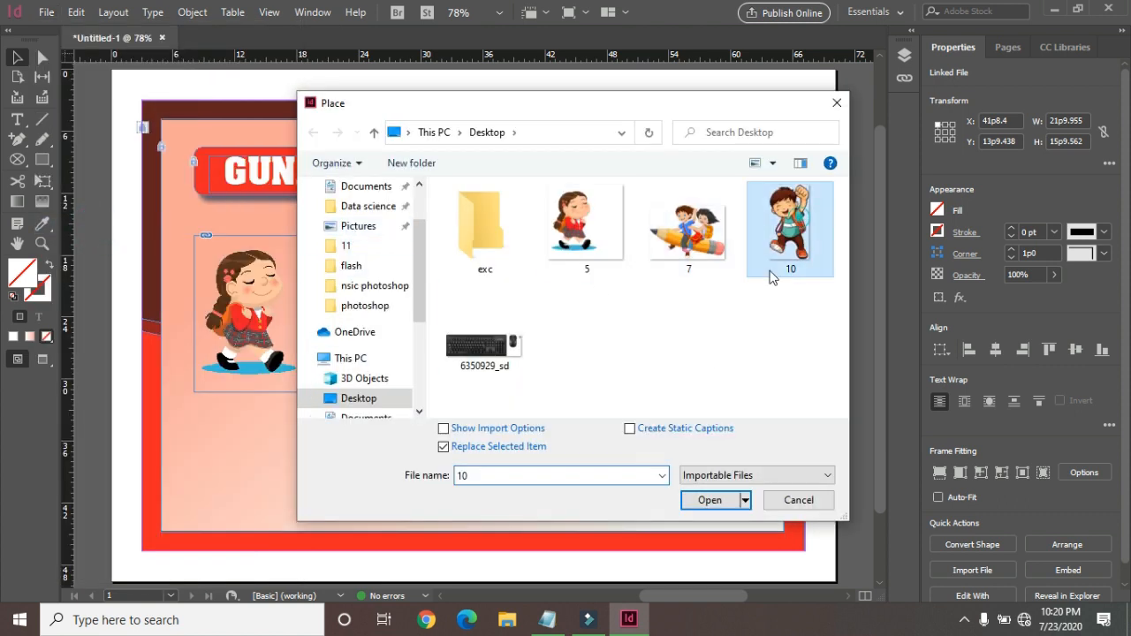
pyautogui.click(707, 501)
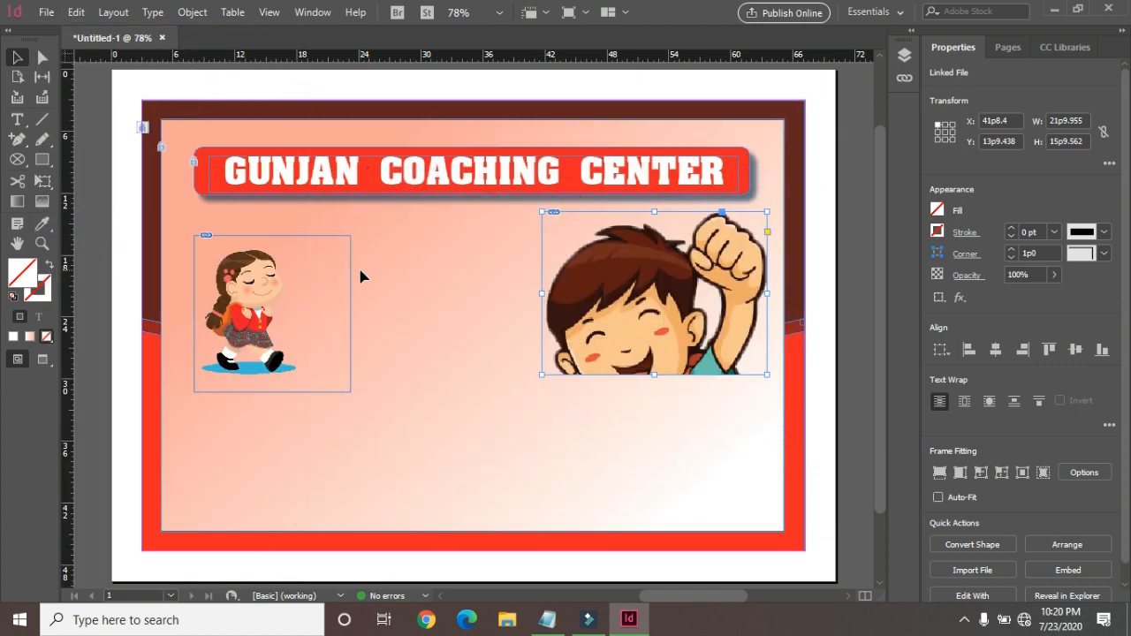
pyautogui.hotkey('ctrl', 'z')
pyautogui.moveTo(381, 275); pyautogui.dragTo(504, 440)
pyautogui.moveTo(440, 392); pyautogui.dragTo(423, 354)
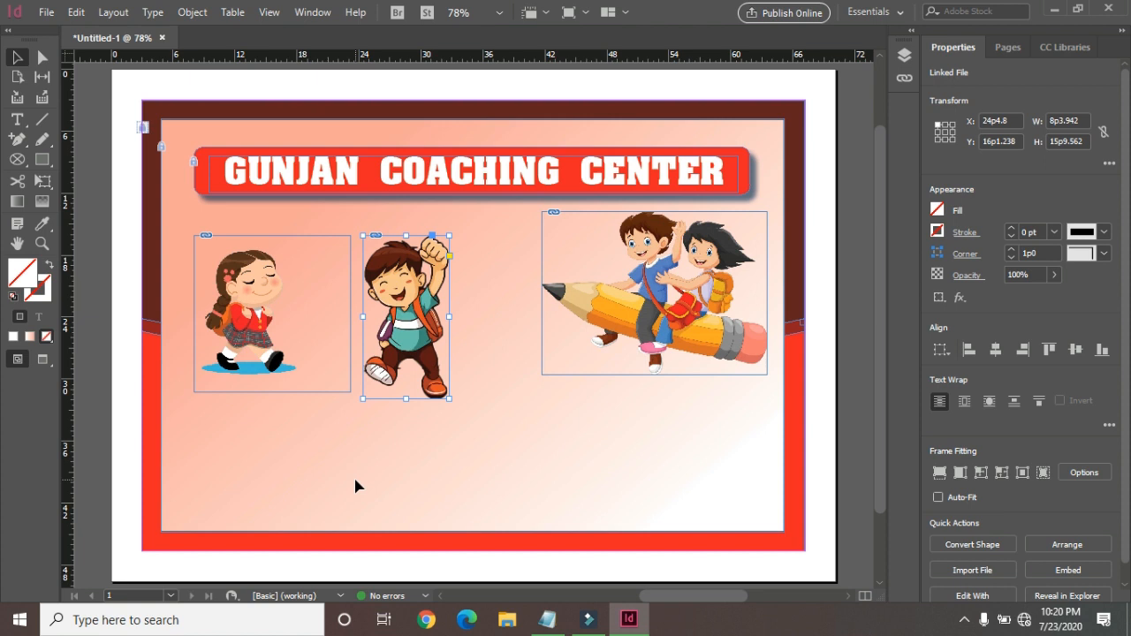
pyautogui.press('Delete')
# Step: Try to enlarge the walking girl picture's frame to about 17p5 square, and undo the resize
pyautogui.click(232, 325)
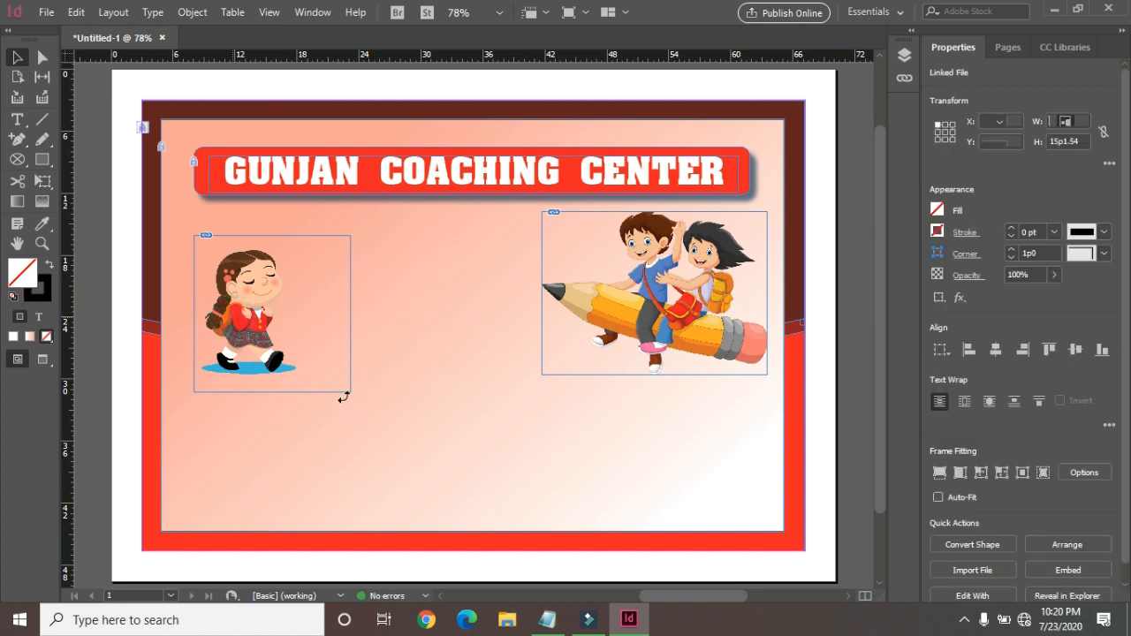
pyautogui.moveTo(346, 391); pyautogui.dragTo(375, 414)
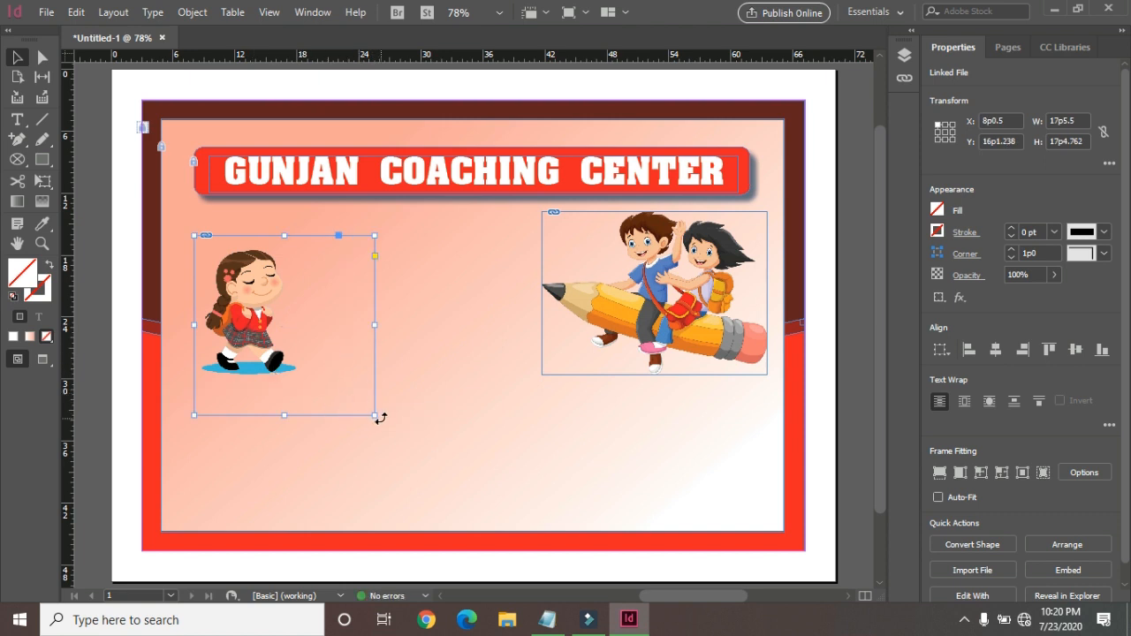
pyautogui.hotkey('ctrl', 'z')
# Step: Move the walking girl picture up and slightly left to X 7p4.8, Y 14p1.449
pyautogui.click(404, 449)
pyautogui.moveTo(252, 343); pyautogui.dragTo(245, 322)
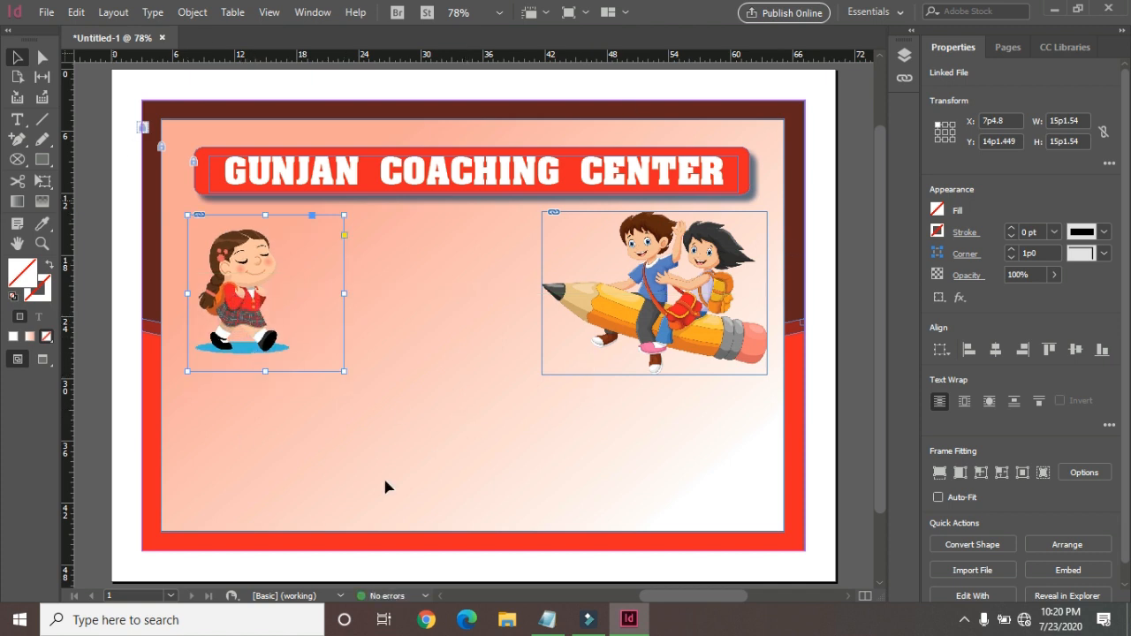
pyautogui.click(548, 619)
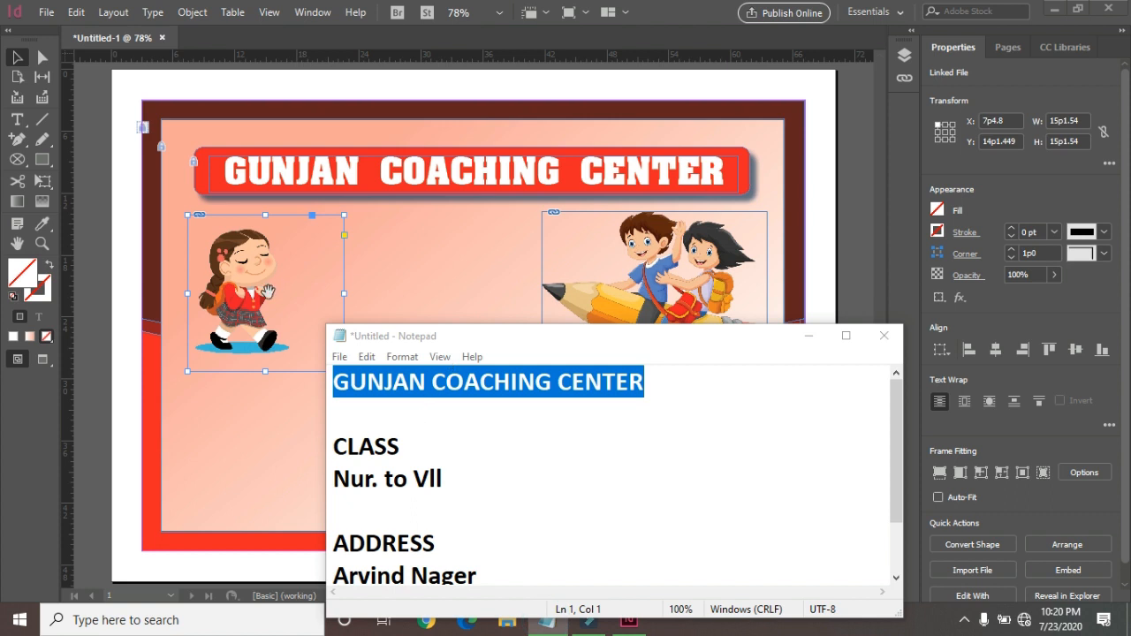
pyautogui.click(808, 336)
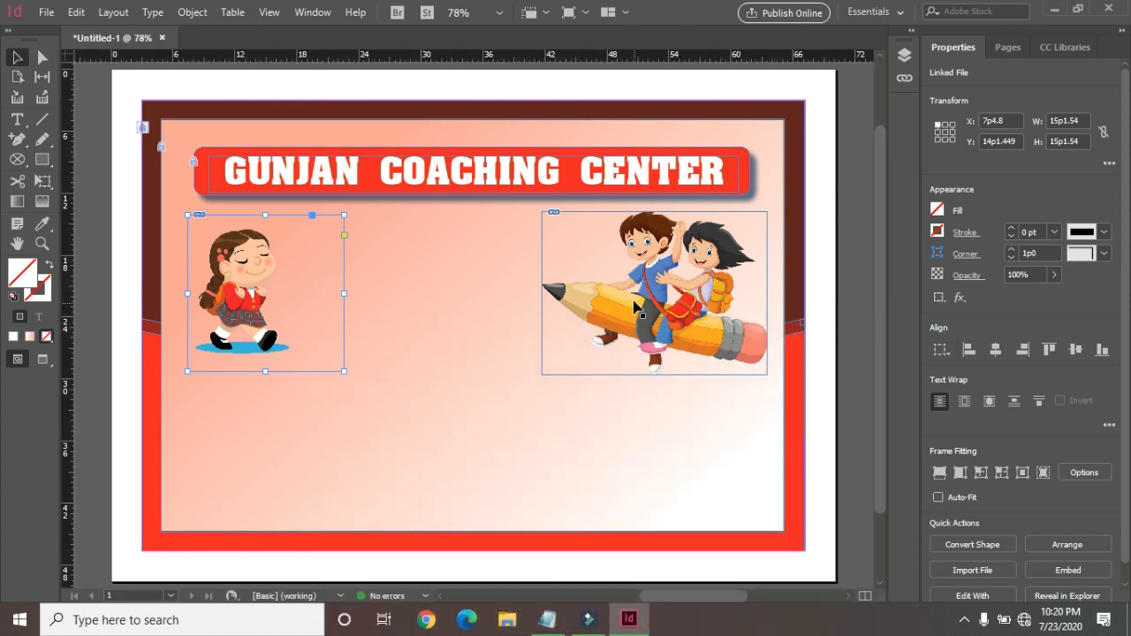
# Step: Select the walking girl and pencil children pictures together and lock both in place
pyautogui.keyDown('shift'); pyautogui.click(643, 329); pyautogui.keyUp('shift')
pyautogui.click(192, 11)
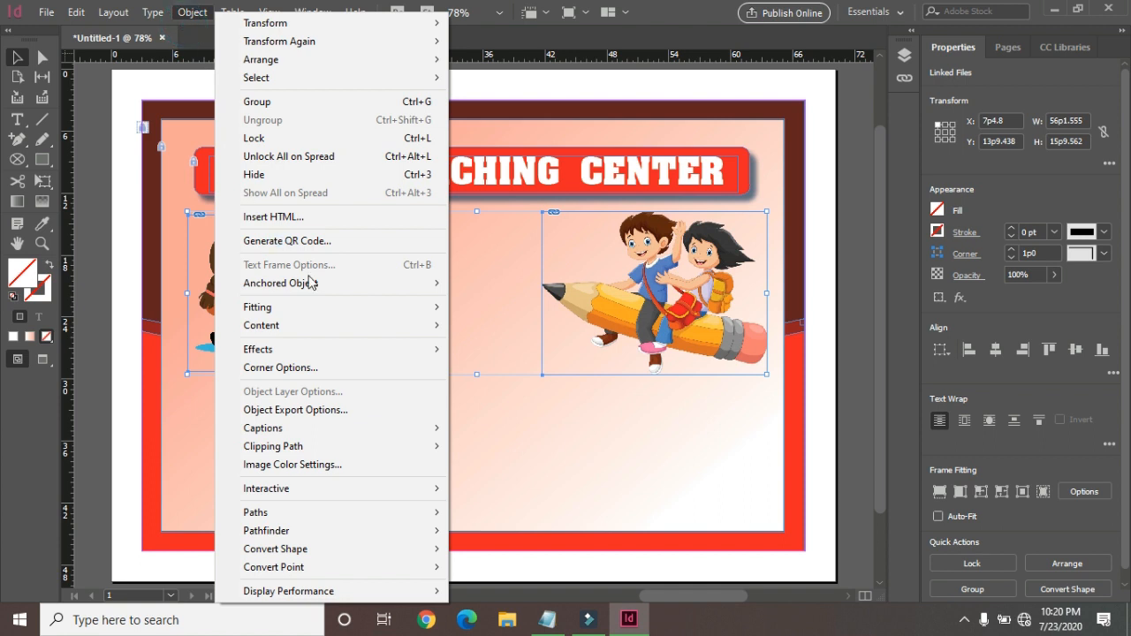
pyautogui.click(385, 139)
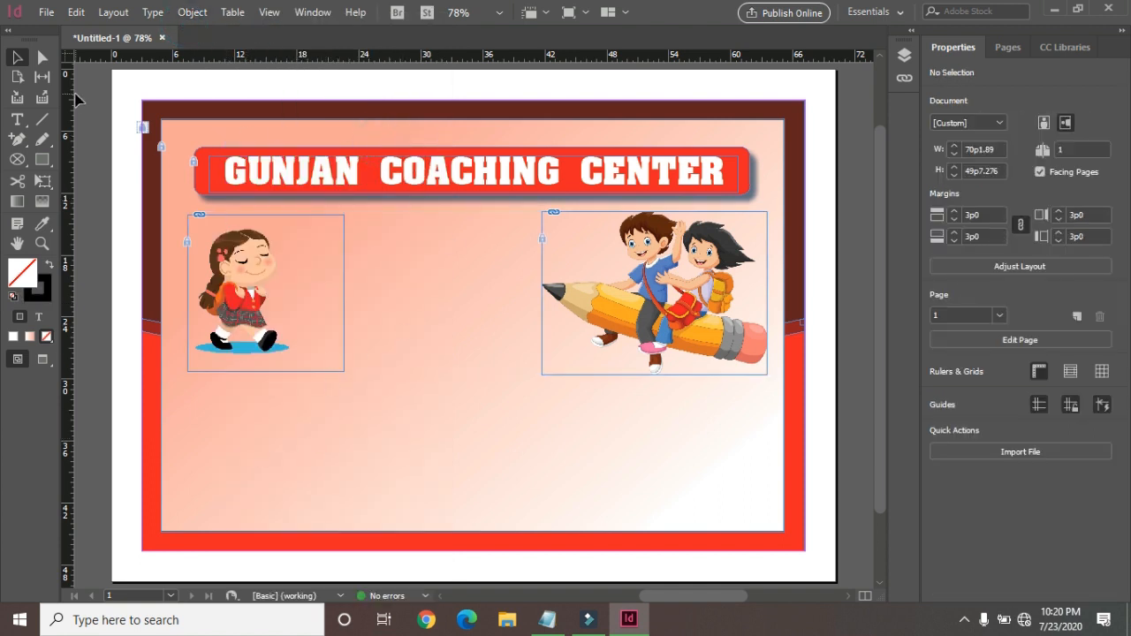
# Step: Draw a text frame below the banner, spanning the space between the two locked pictures
pyautogui.click(17, 122)
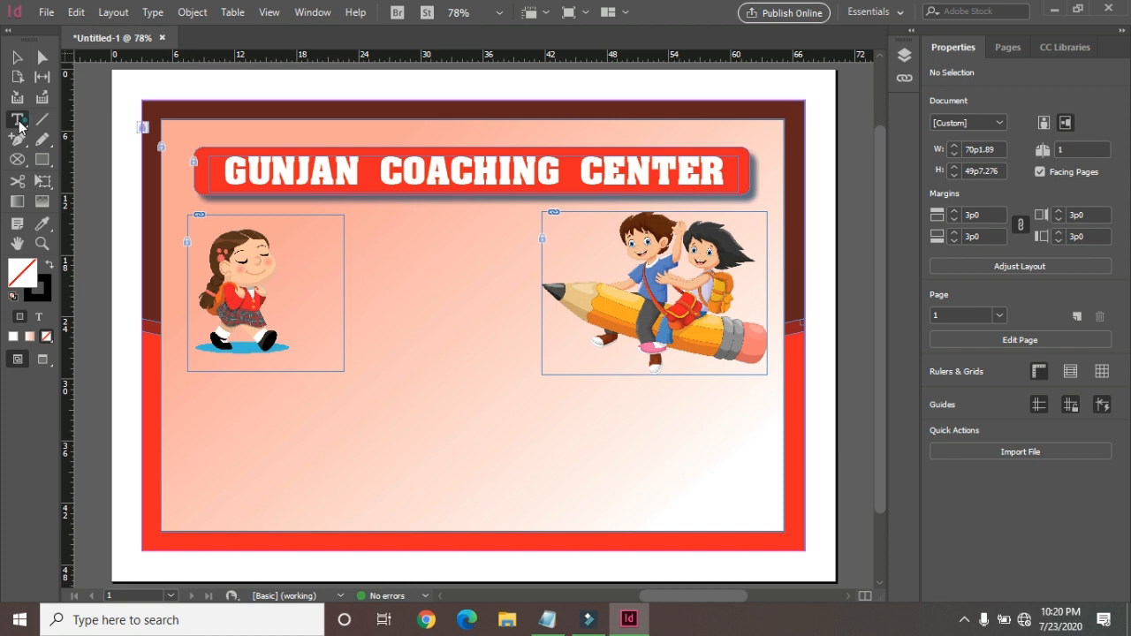
pyautogui.moveTo(352, 228); pyautogui.dragTo(568, 403)
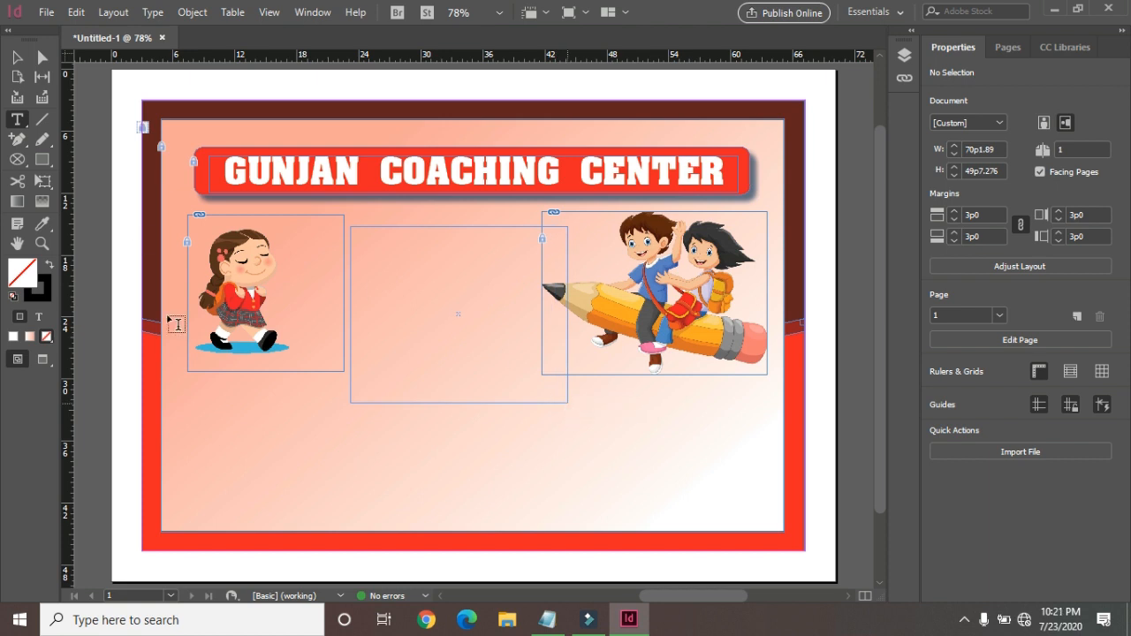
# Step: Copy the two lines "CLASS" and "Nur. to Vll" from the Notepad notes and paste them into the empty text frame
pyautogui.click(547, 623)
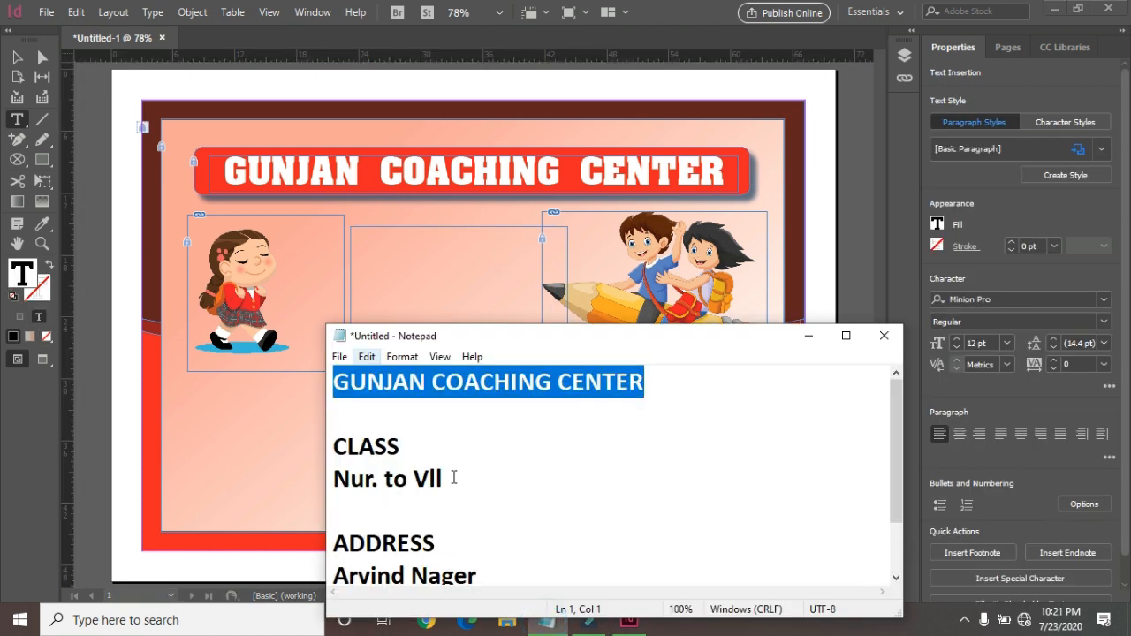
pyautogui.moveTo(452, 479); pyautogui.dragTo(334, 453)
pyautogui.click(334, 455)
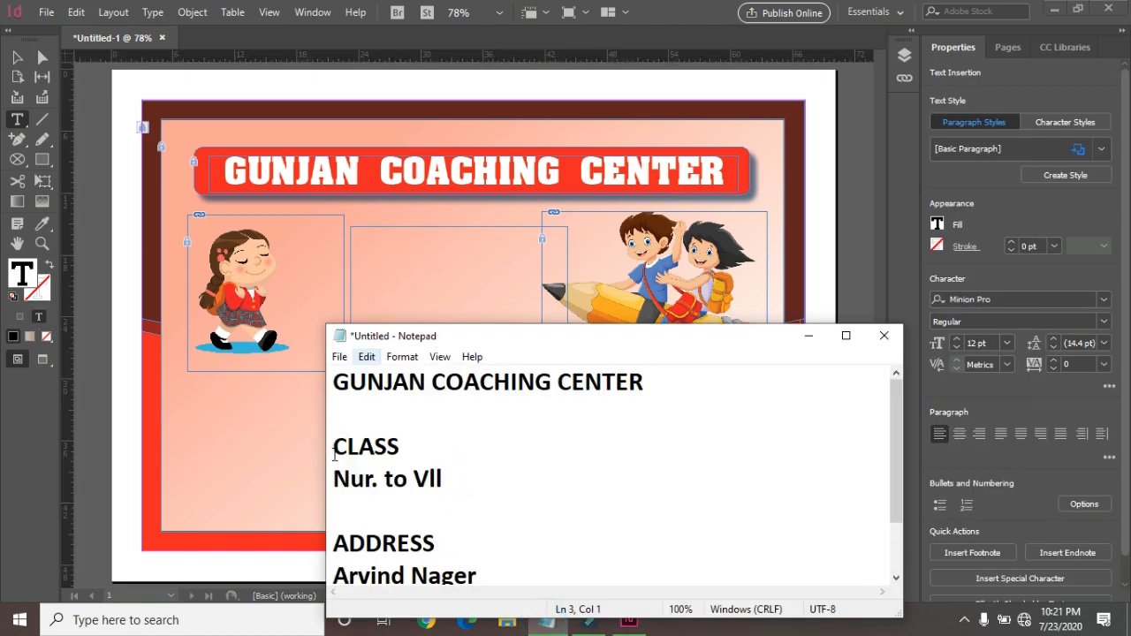
pyautogui.moveTo(450, 478); pyautogui.dragTo(331, 451)
pyautogui.rightClick(351, 457)
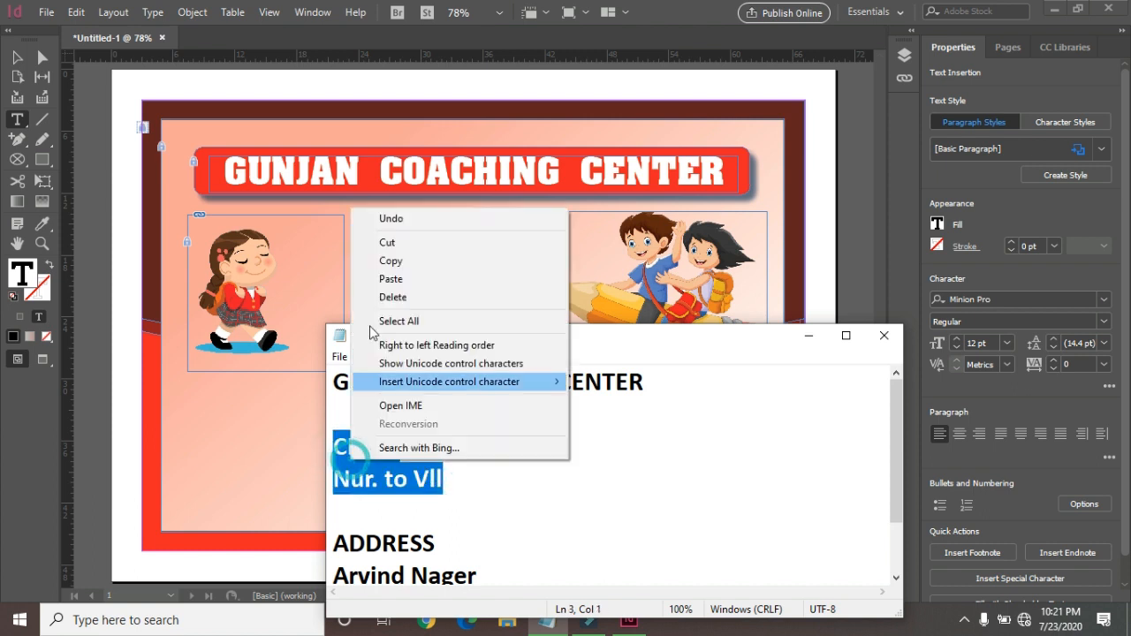
pyautogui.click(375, 262)
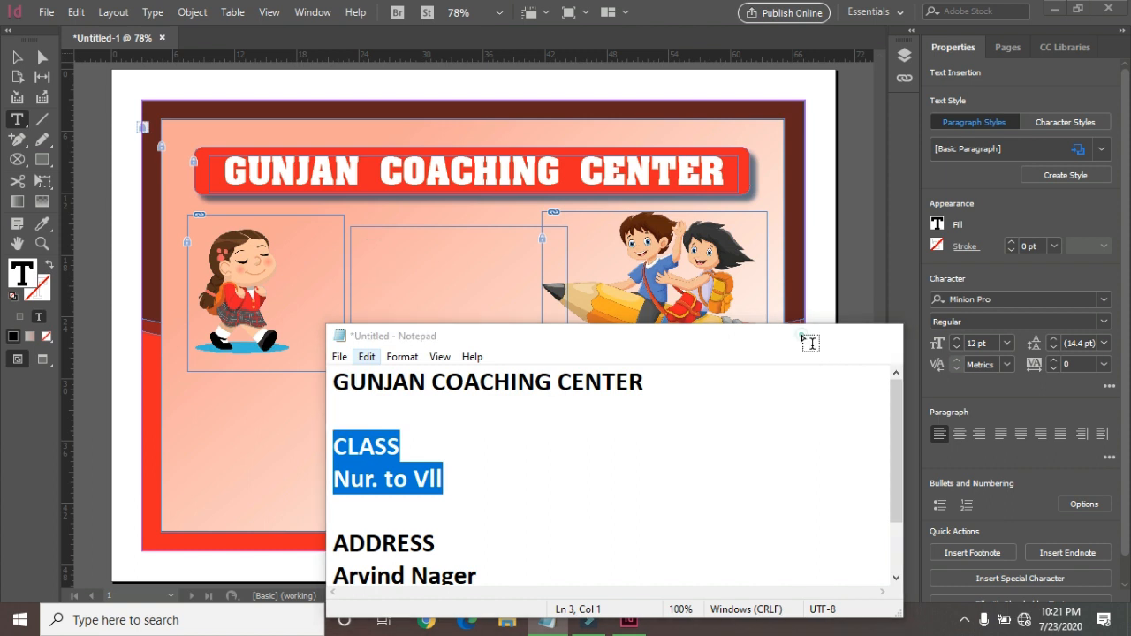
pyautogui.click(803, 338)
pyautogui.hotkey('ctrl', 'v')
# Step: Set the size of both pasted class text lines to 36 pt
pyautogui.moveTo(402, 241); pyautogui.dragTo(349, 232)
pyautogui.click(1012, 342)
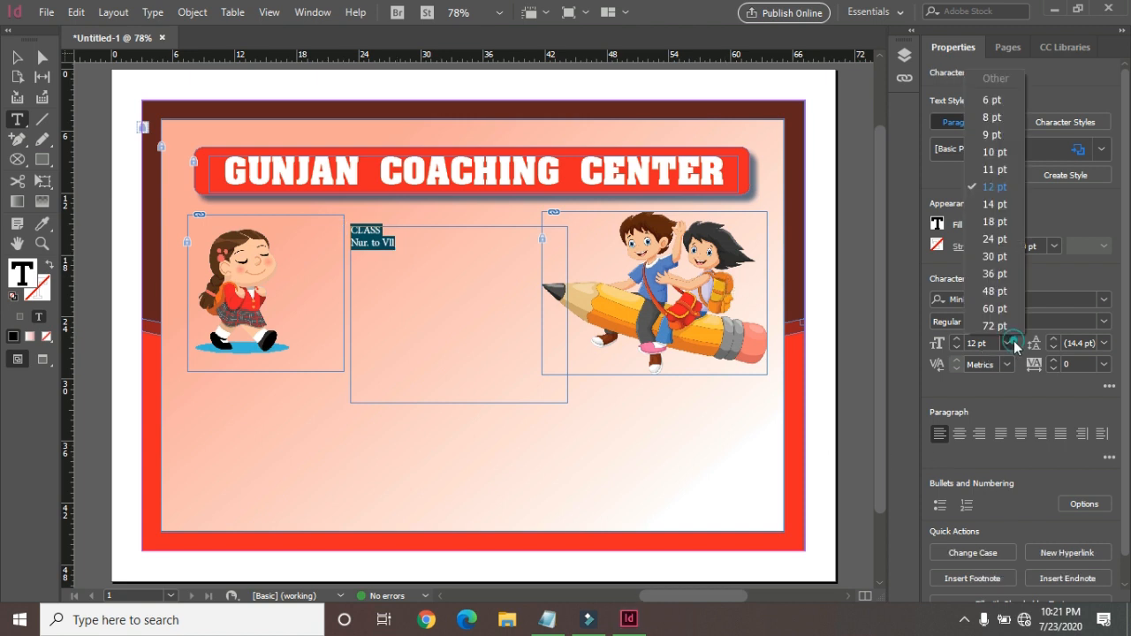
pyautogui.click(995, 274)
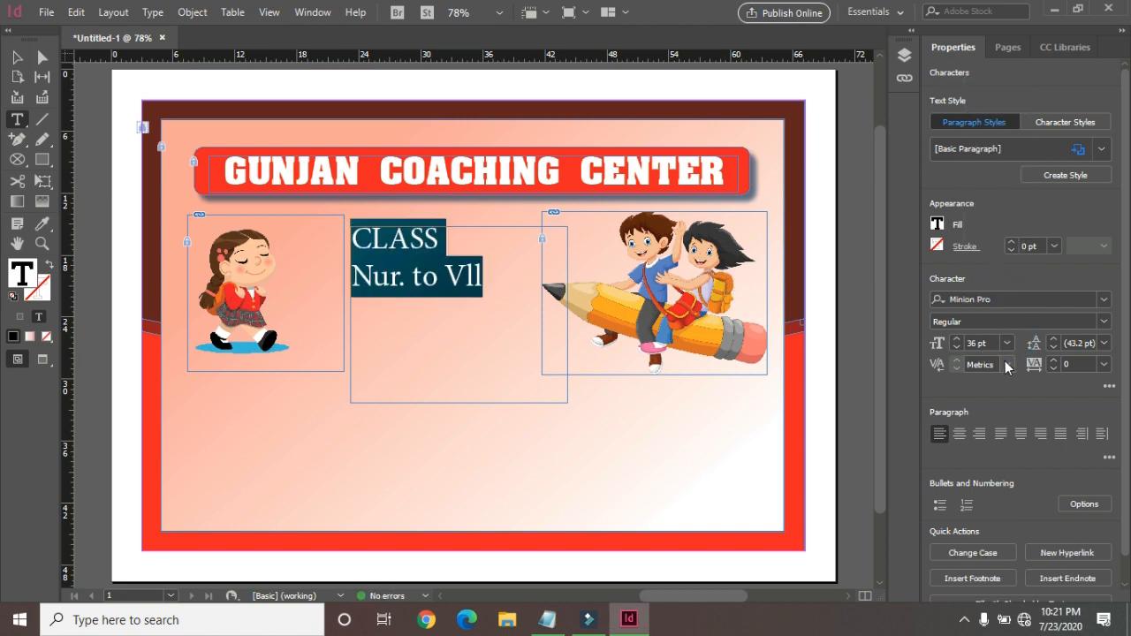
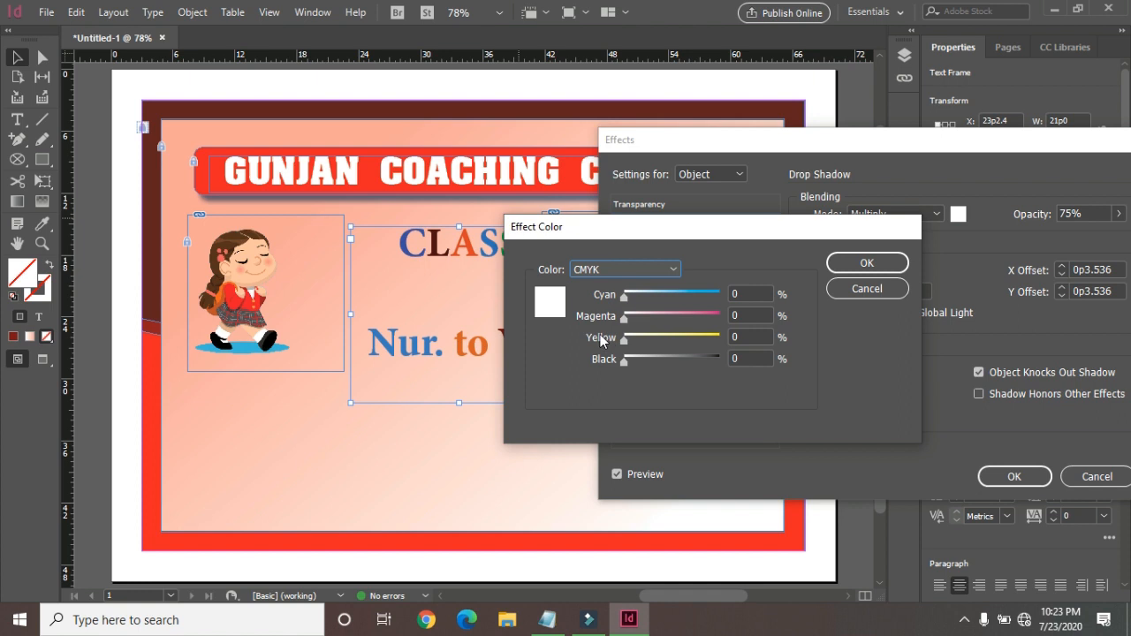
# Step: Discard the shadow colour change, try Inner Shadow instead of Drop Shadow on the class text, and remove it again
pyautogui.click(850, 289)
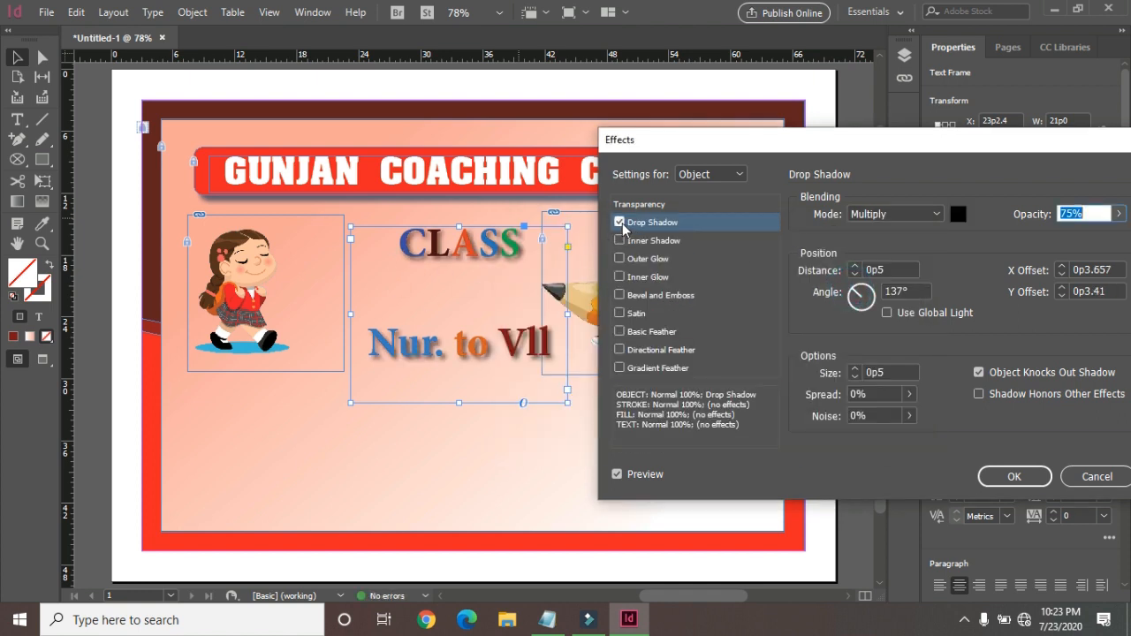
pyautogui.click(621, 224)
pyautogui.click(621, 241)
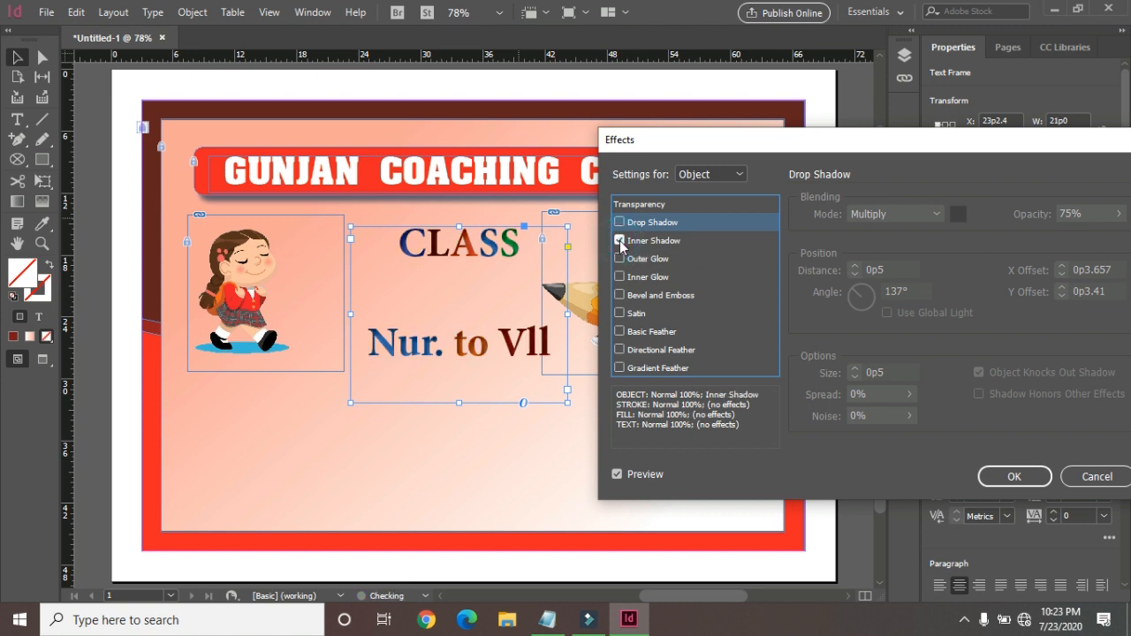
pyautogui.click(620, 241)
# Step: Add an Outer Glow effect to the class text frame and set its size to 0p10
pyautogui.click(620, 259)
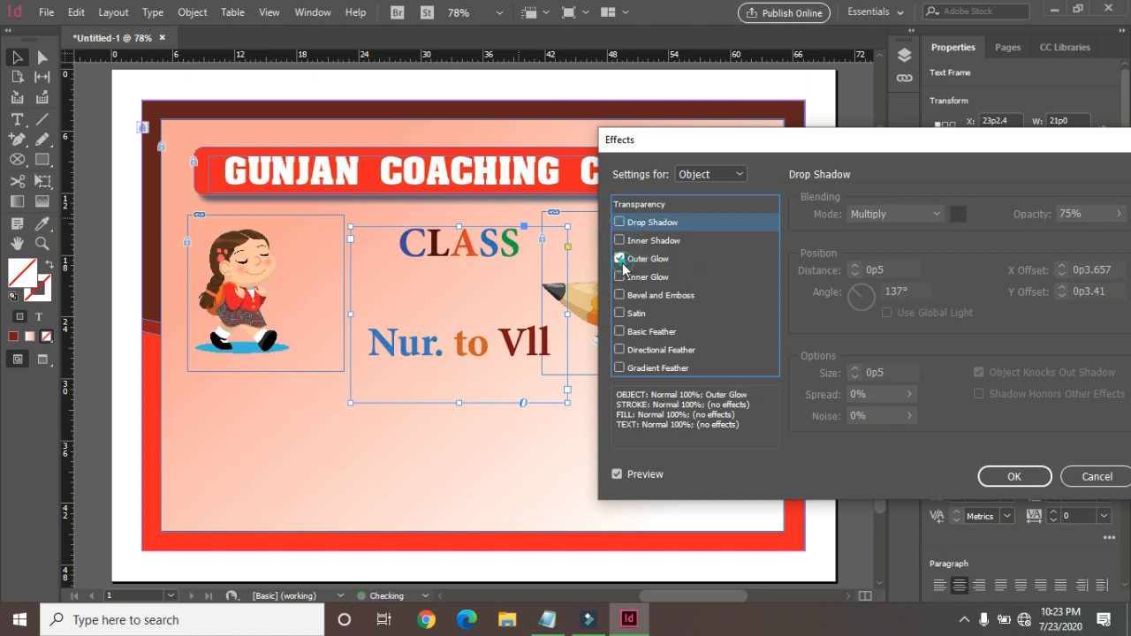
pyautogui.click(686, 262)
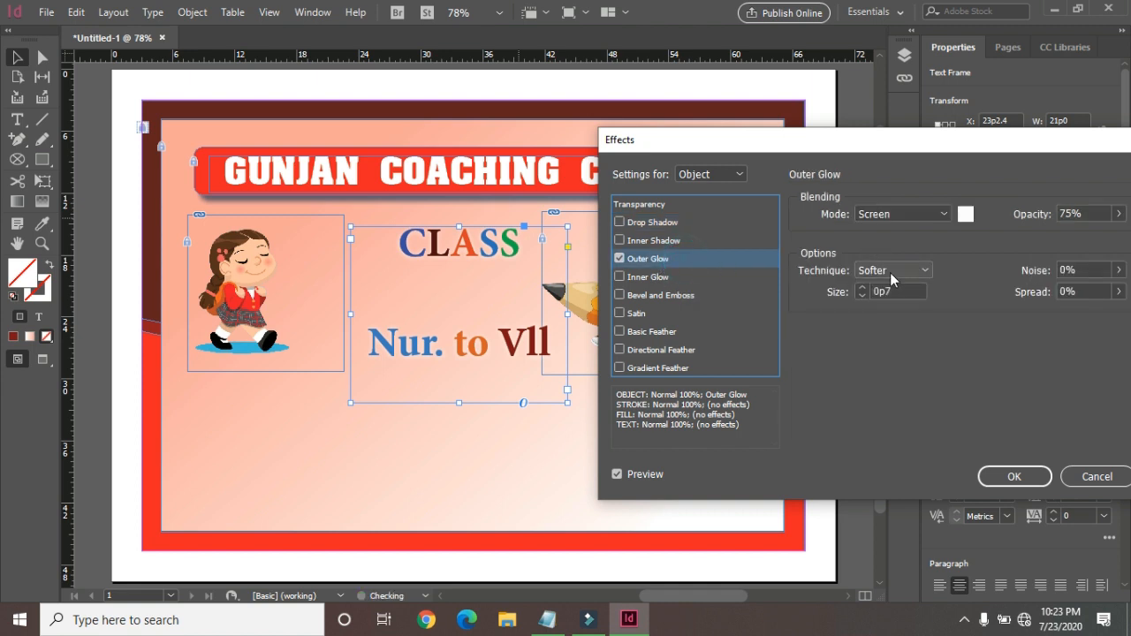
pyautogui.click(862, 288)
pyautogui.click(863, 288)
pyautogui.click(862, 288)
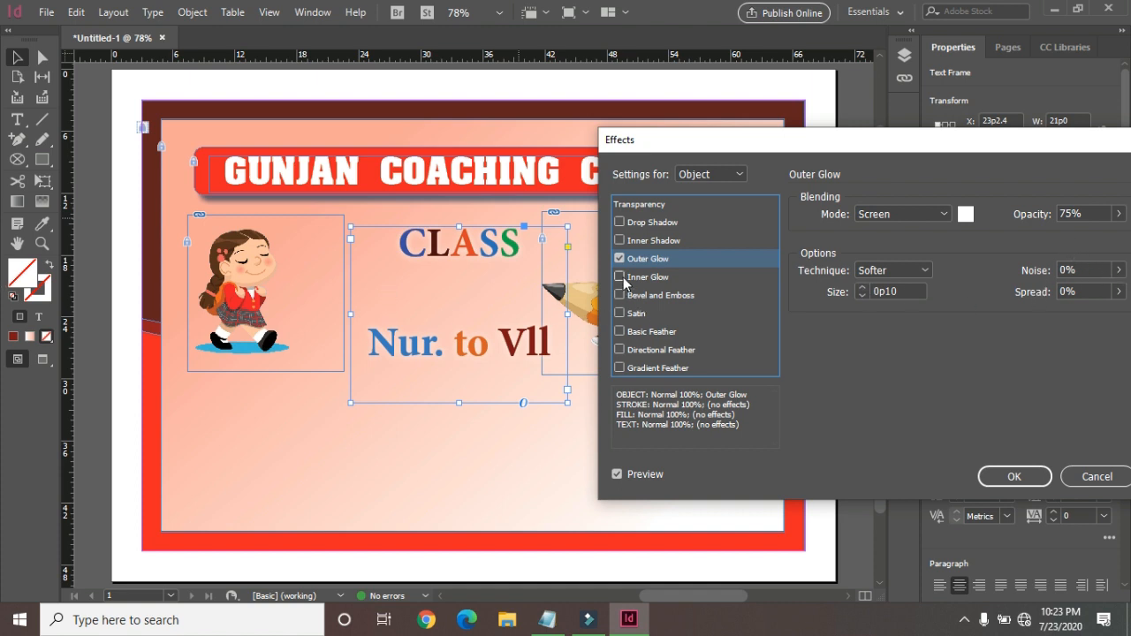
# Step: Try Inner Glow on the class text, switch it off again, and enable Bevel and Emboss
pyautogui.click(622, 277)
pyautogui.click(622, 277)
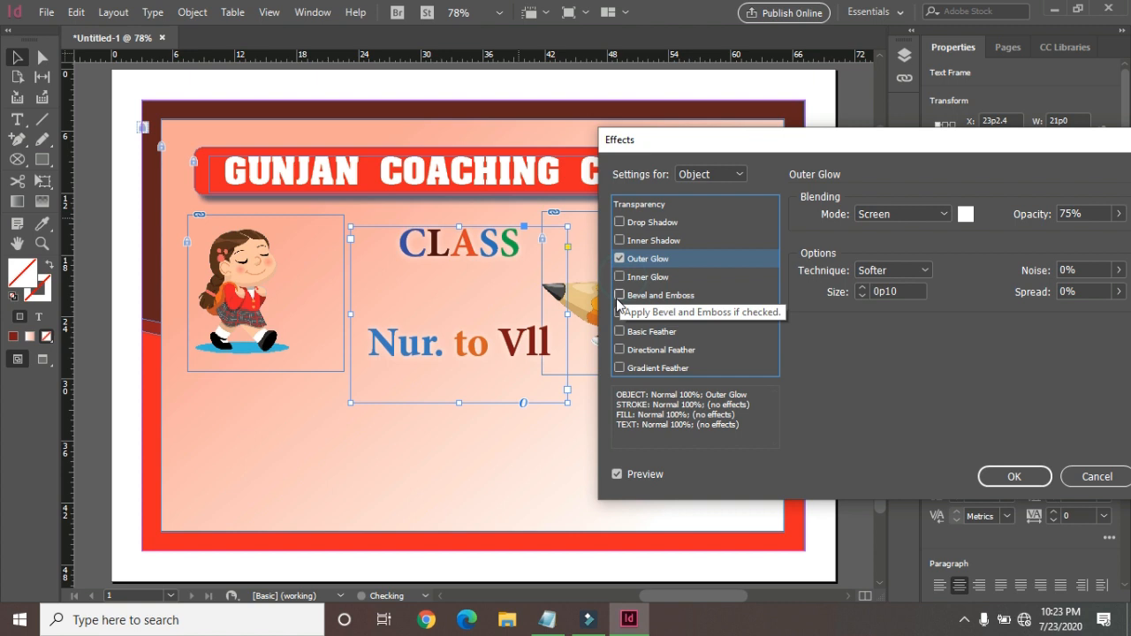
pyautogui.click(619, 295)
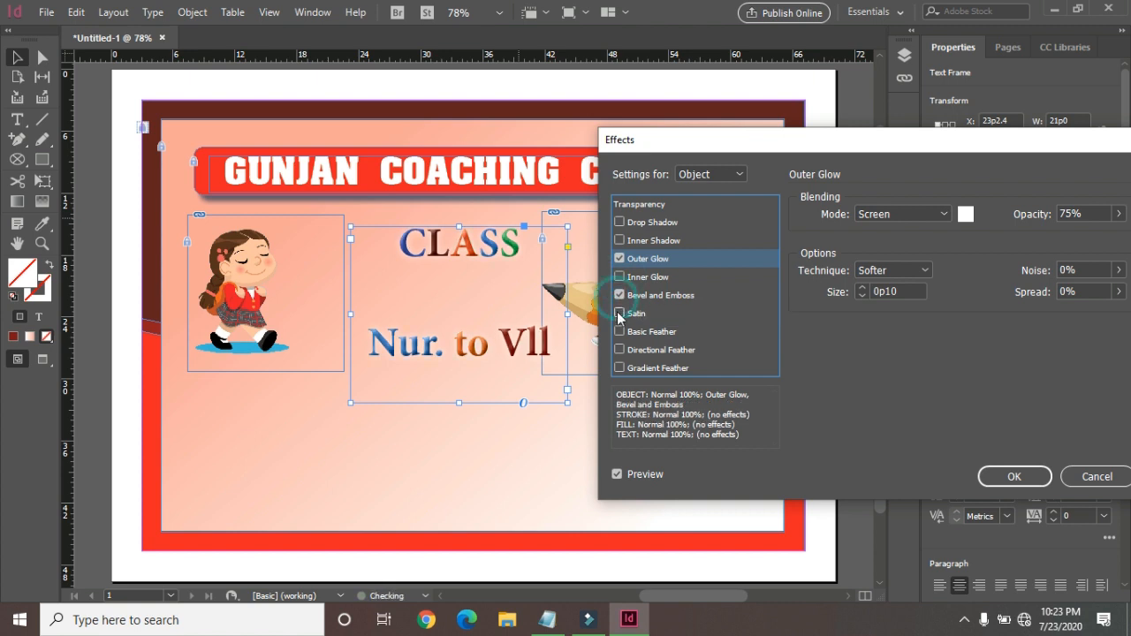
# Step: Try Basic Feather, Directional Feather and Gradient Feather one after another on the class text, switching each off again
pyautogui.click(618, 332)
pyautogui.click(618, 332)
pyautogui.click(618, 350)
pyautogui.click(618, 350)
pyautogui.click(619, 367)
pyautogui.click(619, 368)
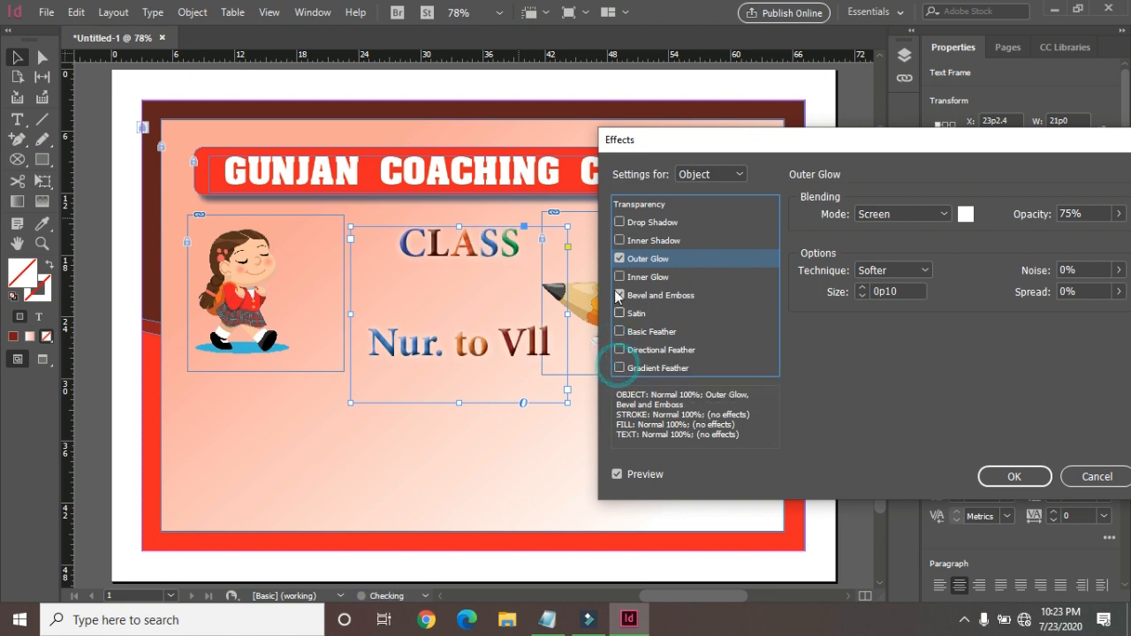
# Step: Turn Drop Shadow back on for the class text and apply the chosen effects
pyautogui.click(619, 221)
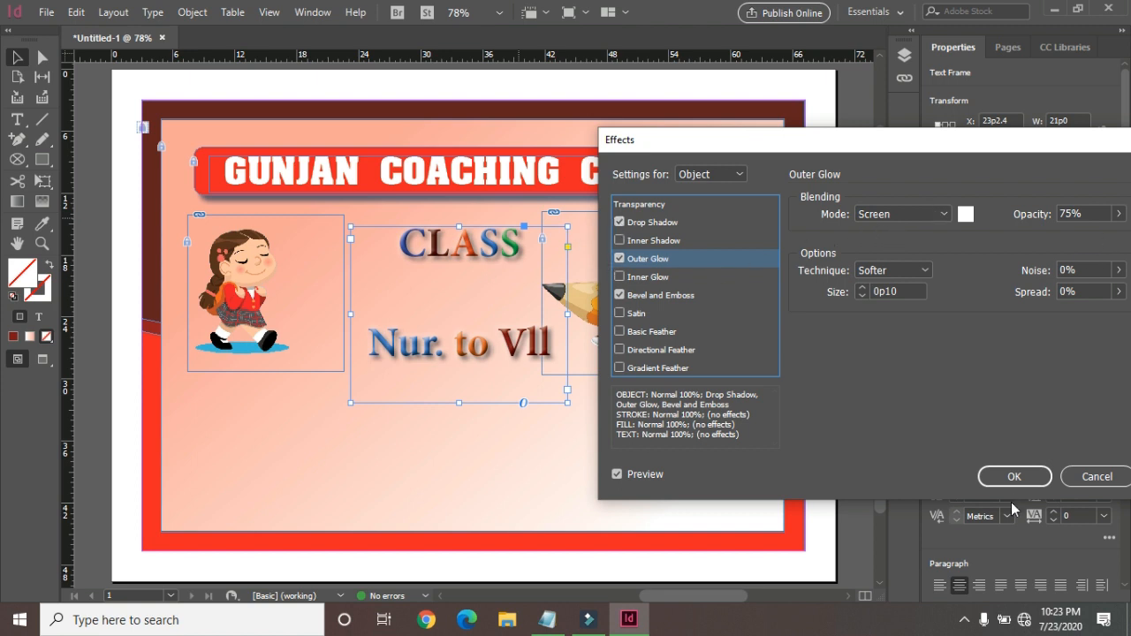
pyautogui.click(1012, 473)
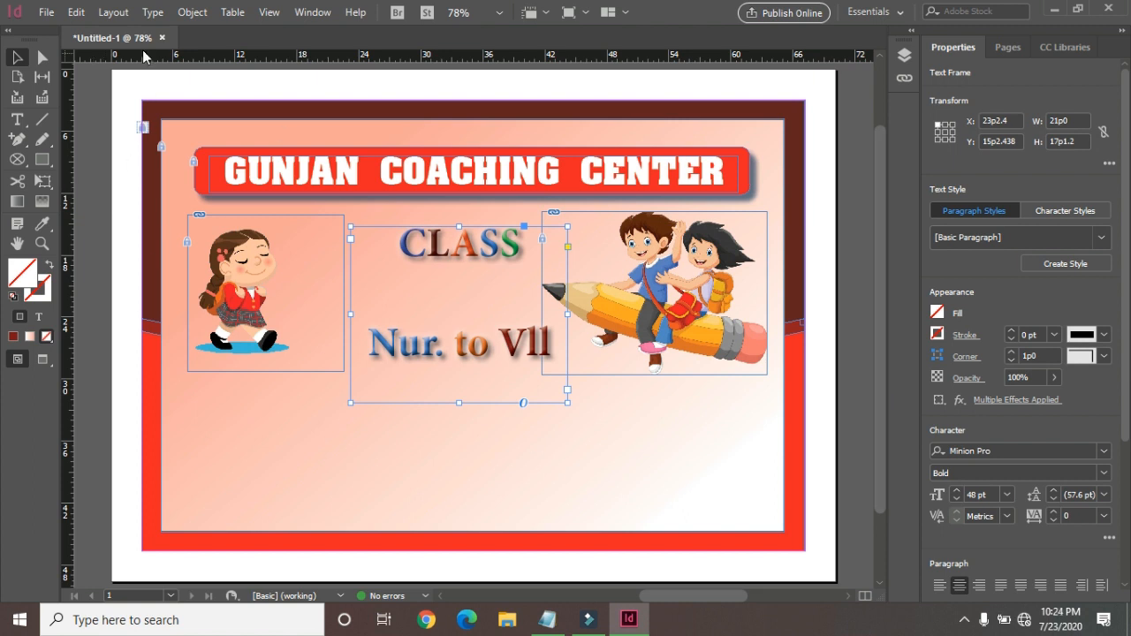
# Step: Enlarge the class text frame on both sides and downward to about 24p2.4 wide and 18p7.2 high
pyautogui.moveTo(567, 404); pyautogui.dragTo(584, 415)
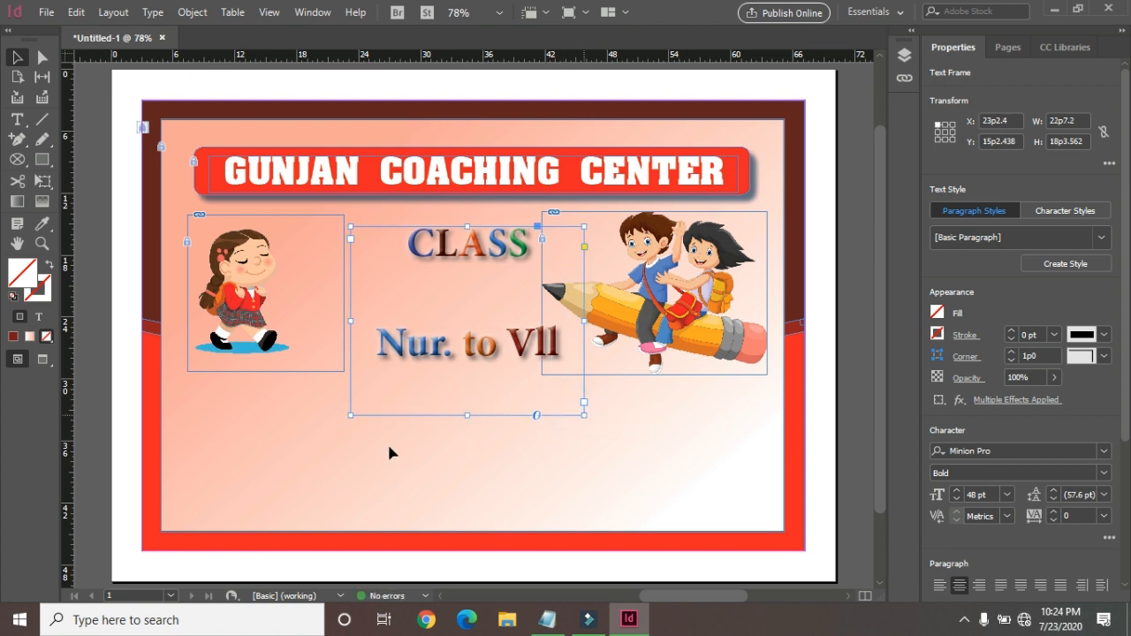
pyautogui.moveTo(348, 416); pyautogui.dragTo(334, 418)
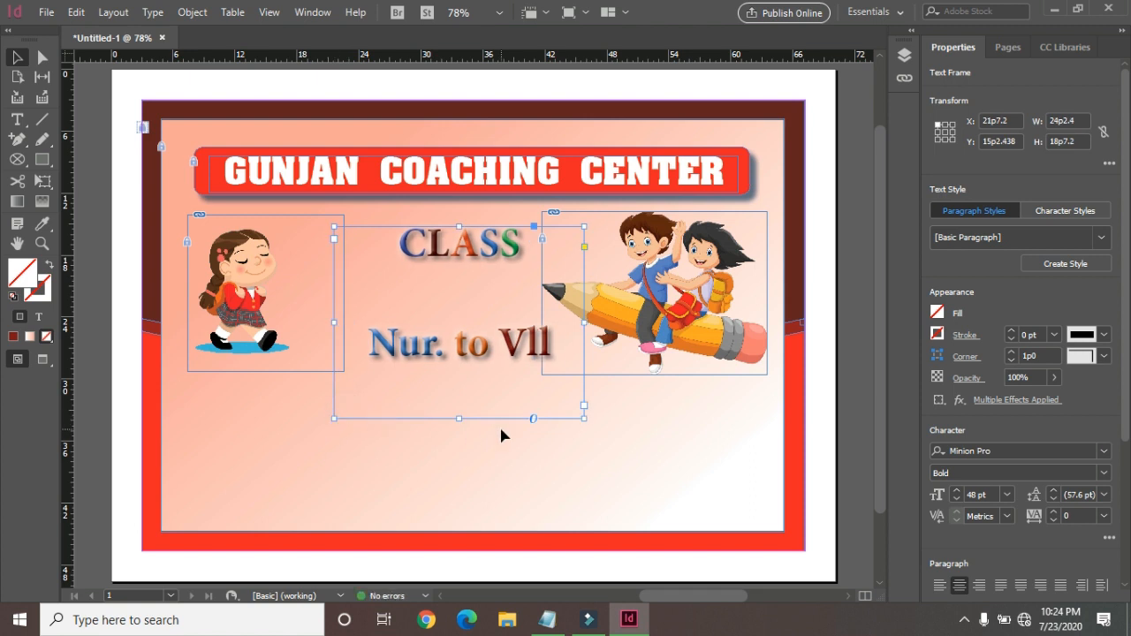
# Step: Nudge the class text frame left to X 21p2.2 and lock it in place
pyautogui.press('Left')
pyautogui.press('Left')
pyautogui.press('Left')
pyautogui.press('Left')
pyautogui.press('Left')
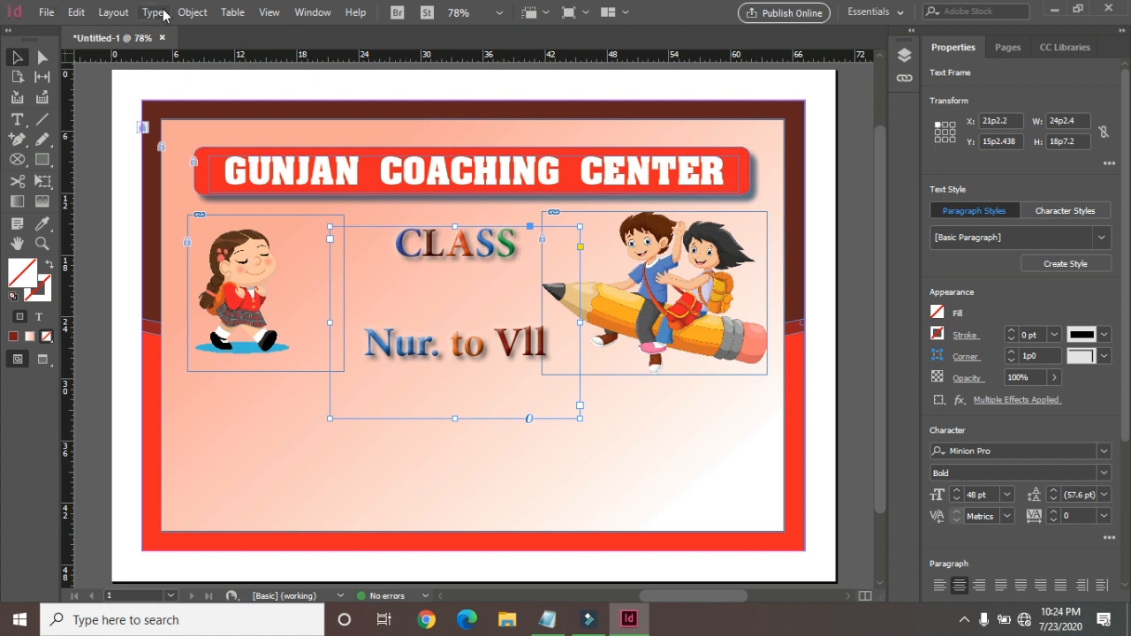
pyautogui.click(189, 12)
pyautogui.click(383, 140)
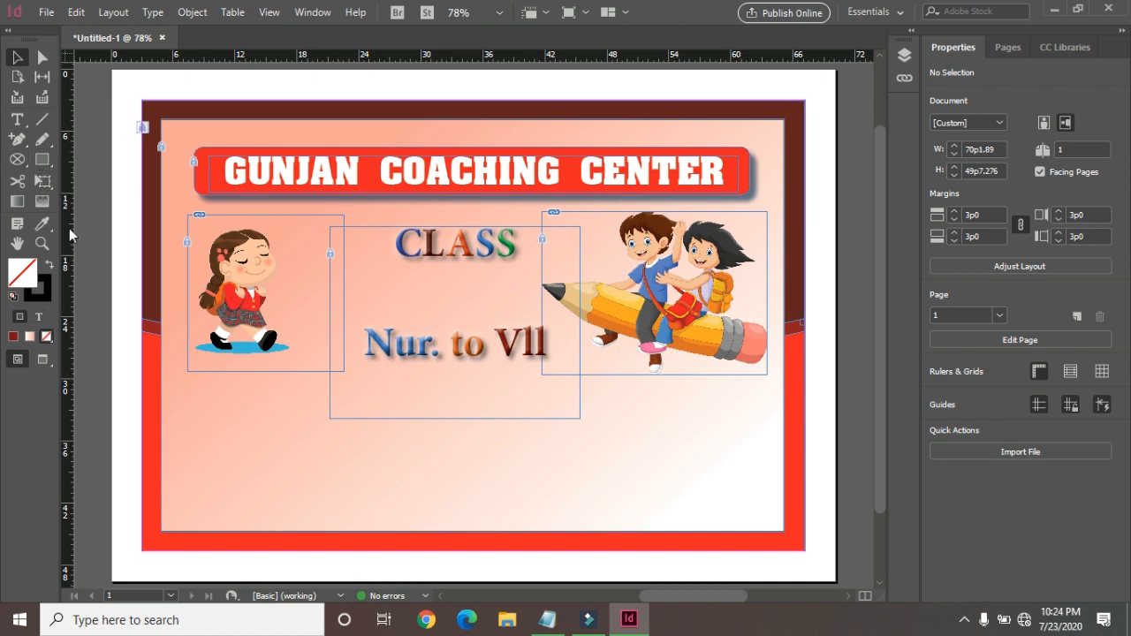
# Step: Draw a narrow upright rectangle about 1p0 wide and 2p9 high in the gap between the CLASS and Nur. to Vll lines
pyautogui.click(14, 140)
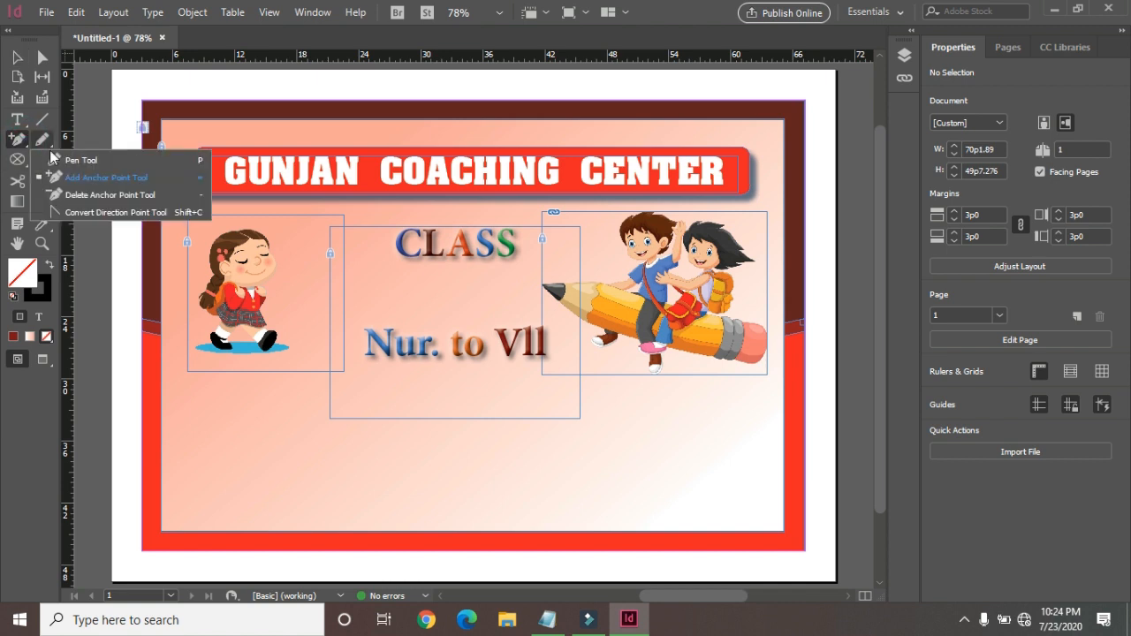
pyautogui.click(78, 161)
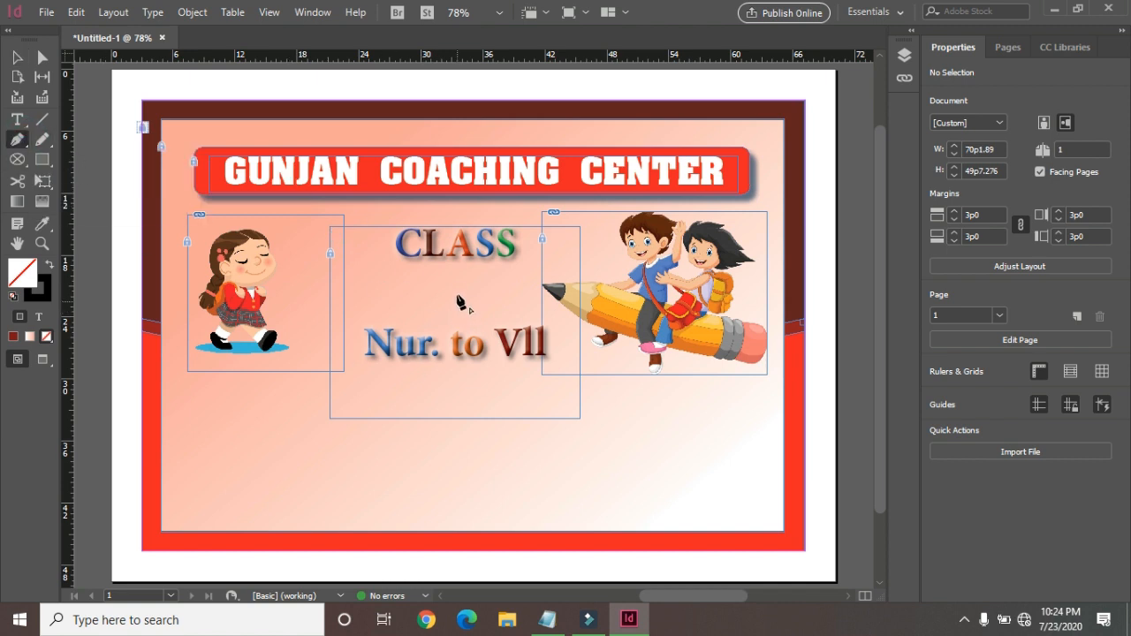
pyautogui.click(42, 243)
pyautogui.moveTo(409, 249); pyautogui.dragTo(532, 365)
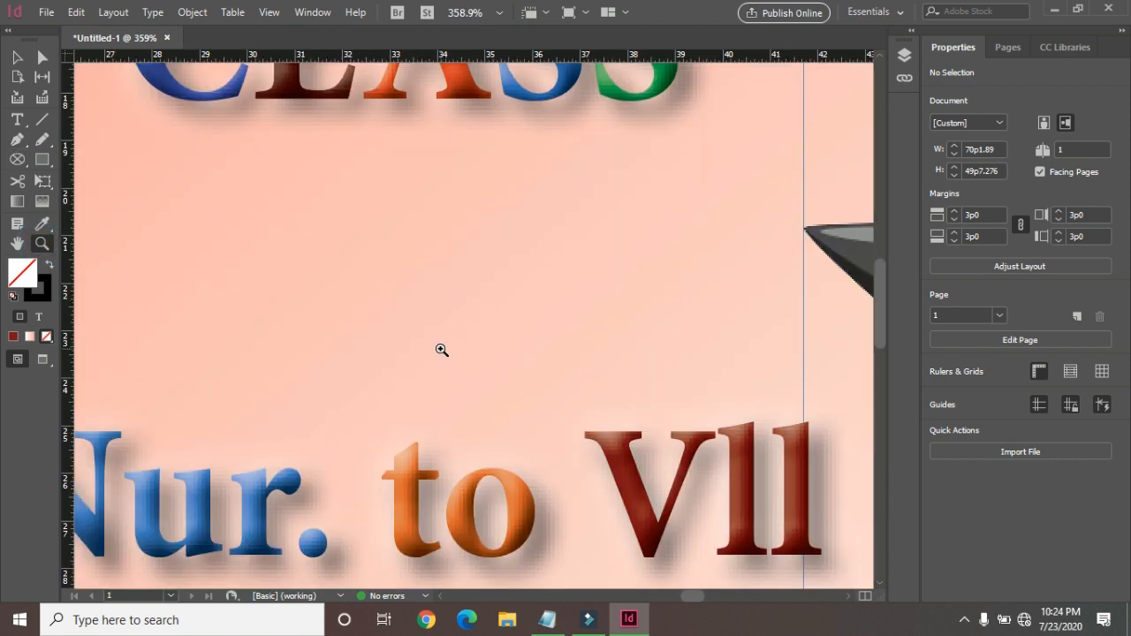
pyautogui.click(41, 160)
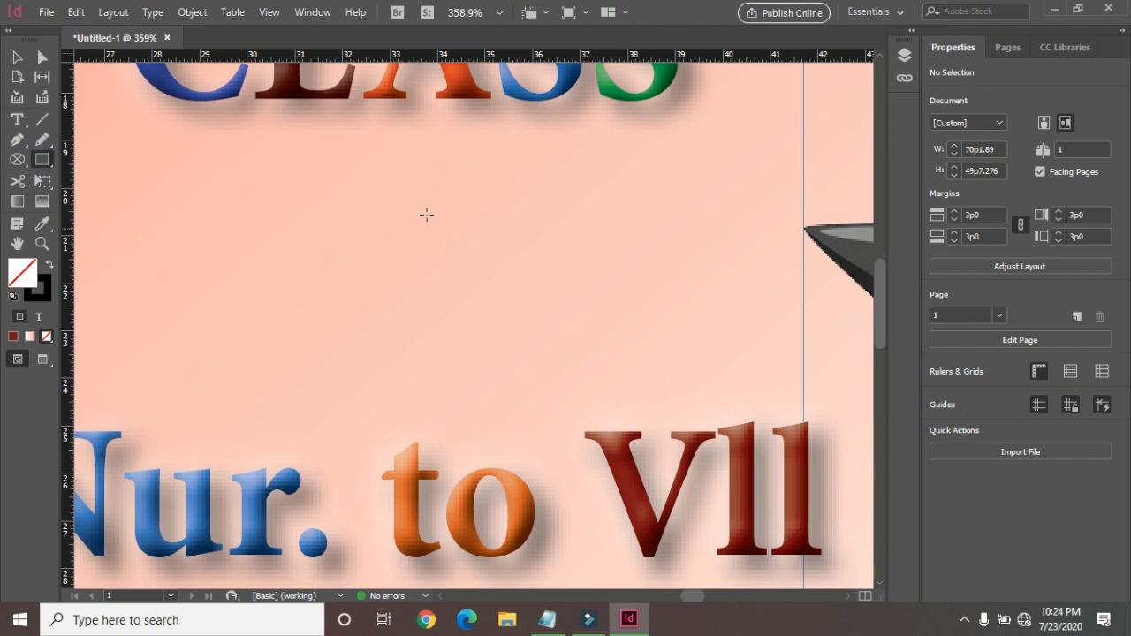
pyautogui.moveTo(345, 169); pyautogui.dragTo(394, 301)
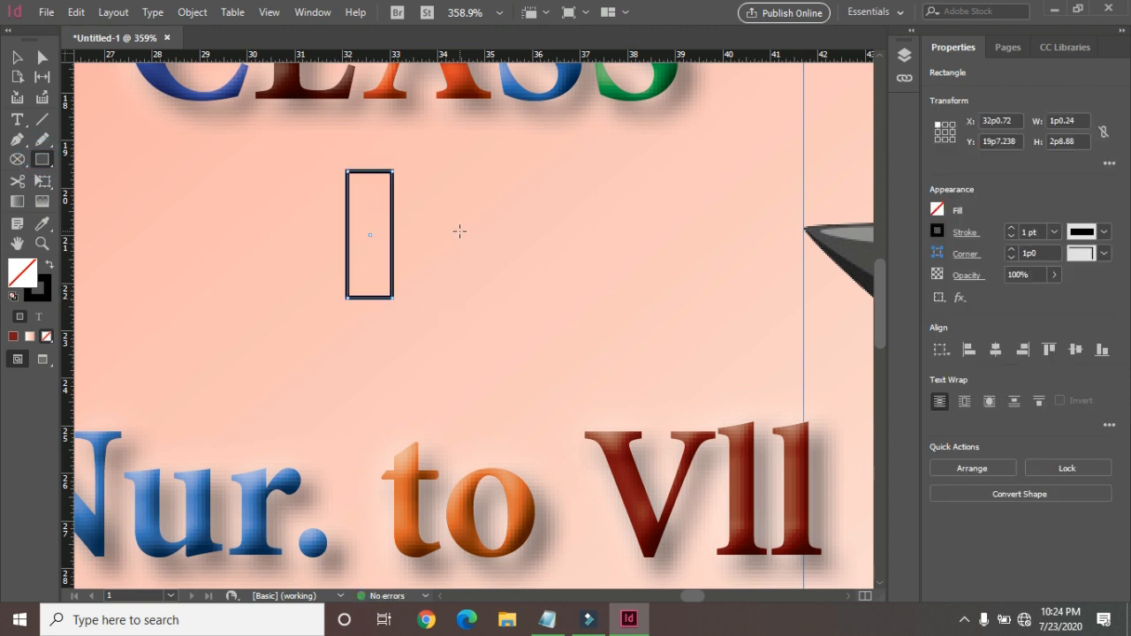
pyautogui.keyDown('ctrl'); pyautogui.click(461, 232); pyautogui.keyUp('ctrl')
pyautogui.moveTo(478, 225); pyautogui.dragTo(600, 327)
pyautogui.click(18, 56)
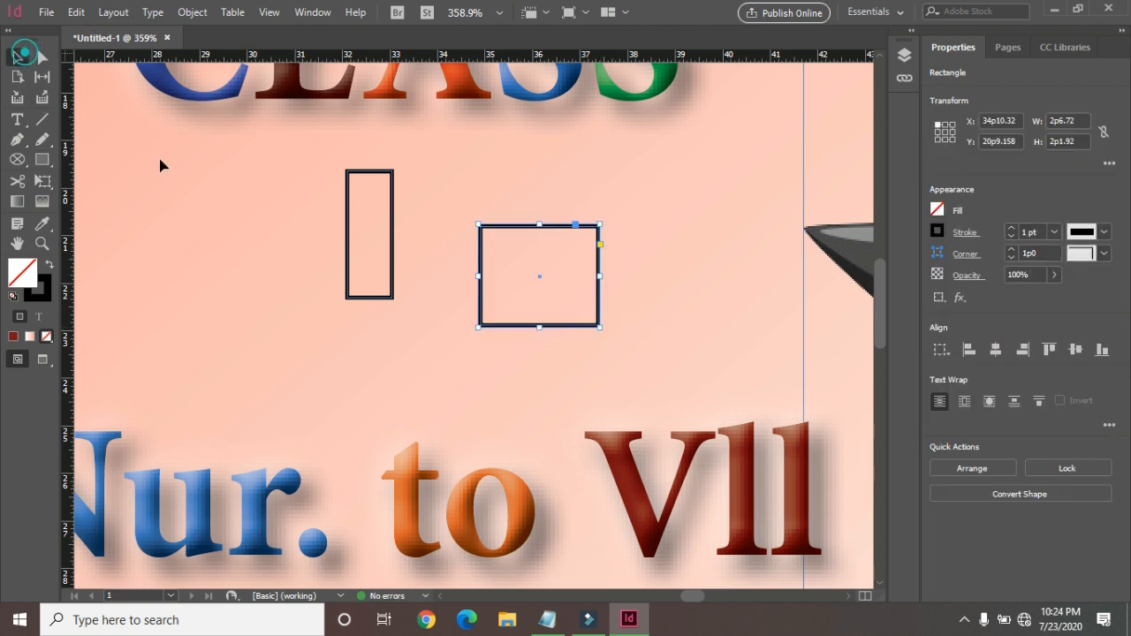
pyautogui.moveTo(604, 218); pyautogui.dragTo(621, 300)
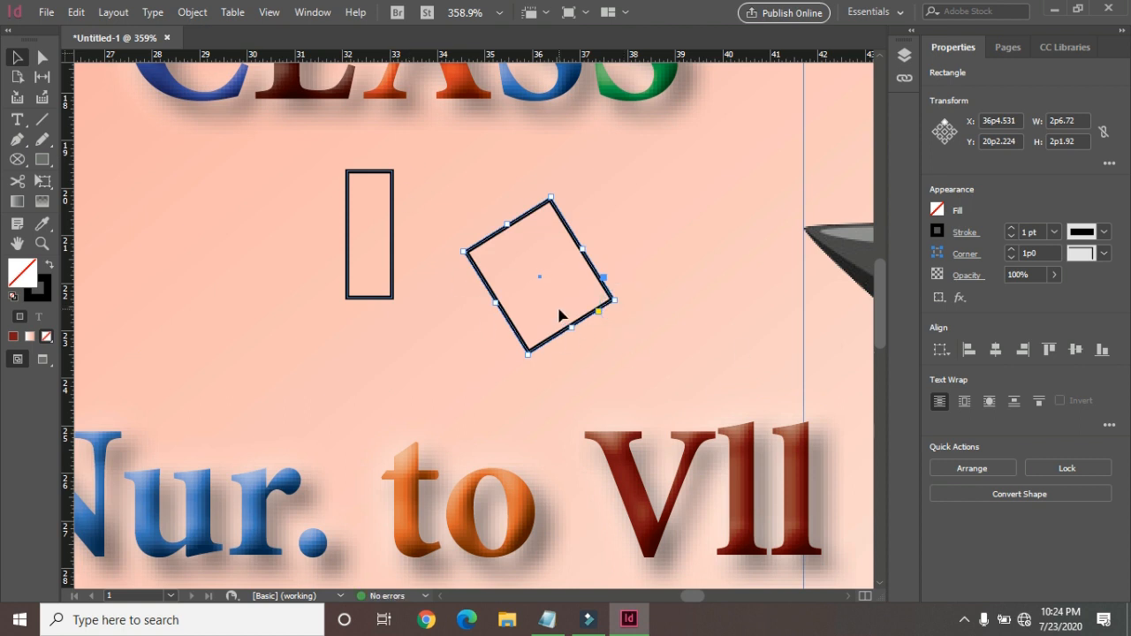
pyautogui.hotkey('ctrl', 'z')
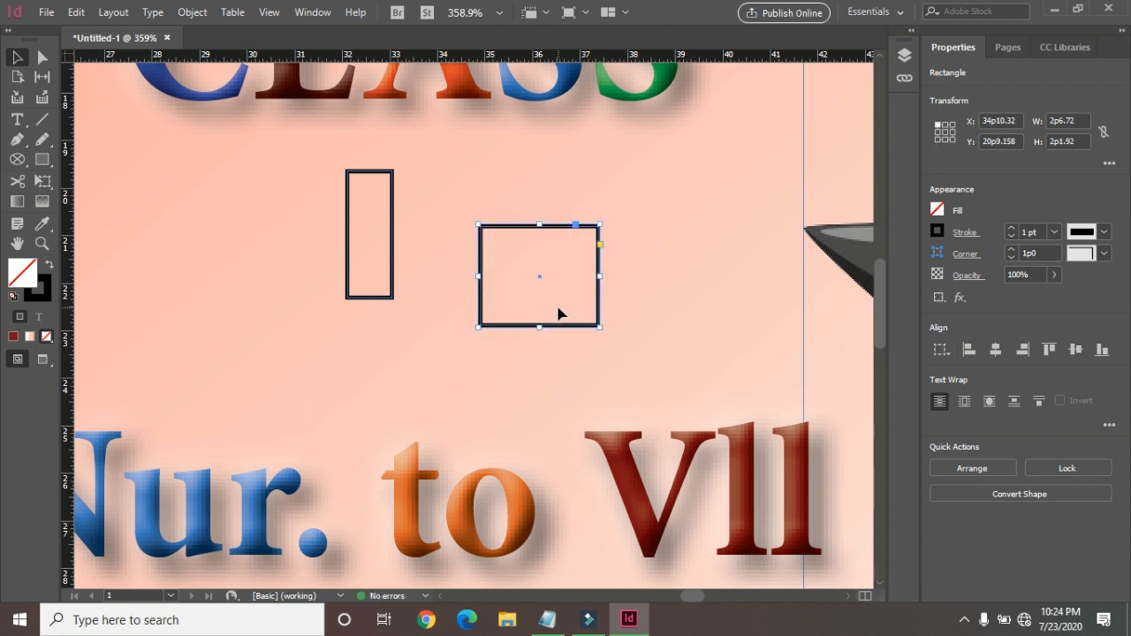
pyautogui.press('Delete')
# Step: Draw a square of about 1p10 beside the narrow rectangle and rotate it into a diamond
pyautogui.click(42, 159)
pyautogui.moveTo(484, 234); pyautogui.dragTo(572, 322)
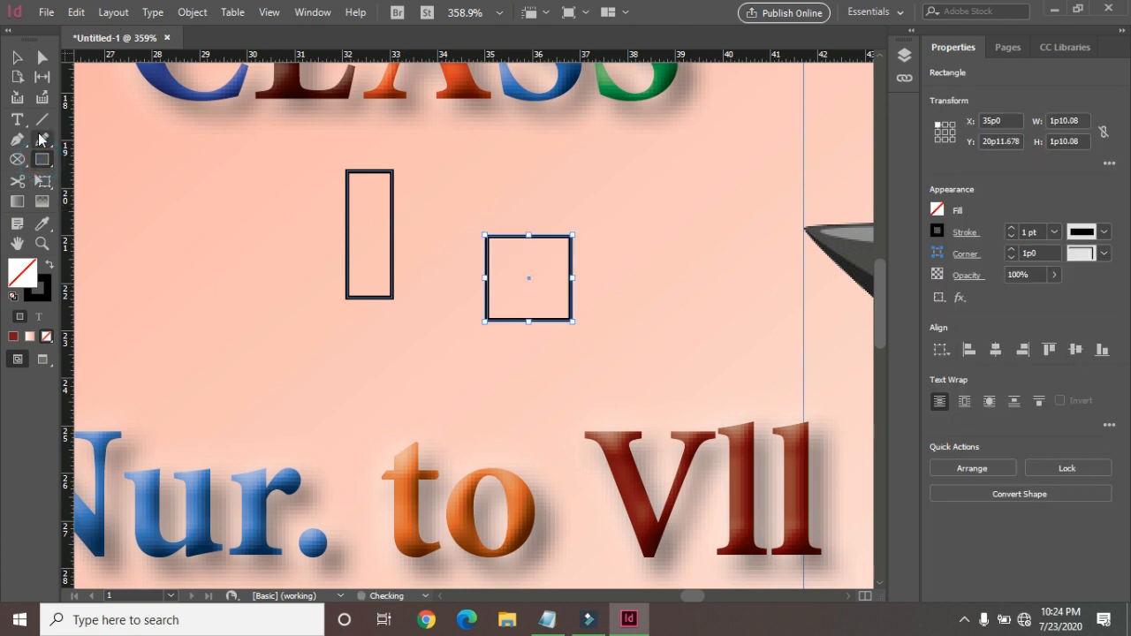
pyautogui.click(17, 58)
pyautogui.moveTo(577, 231); pyautogui.dragTo(596, 300)
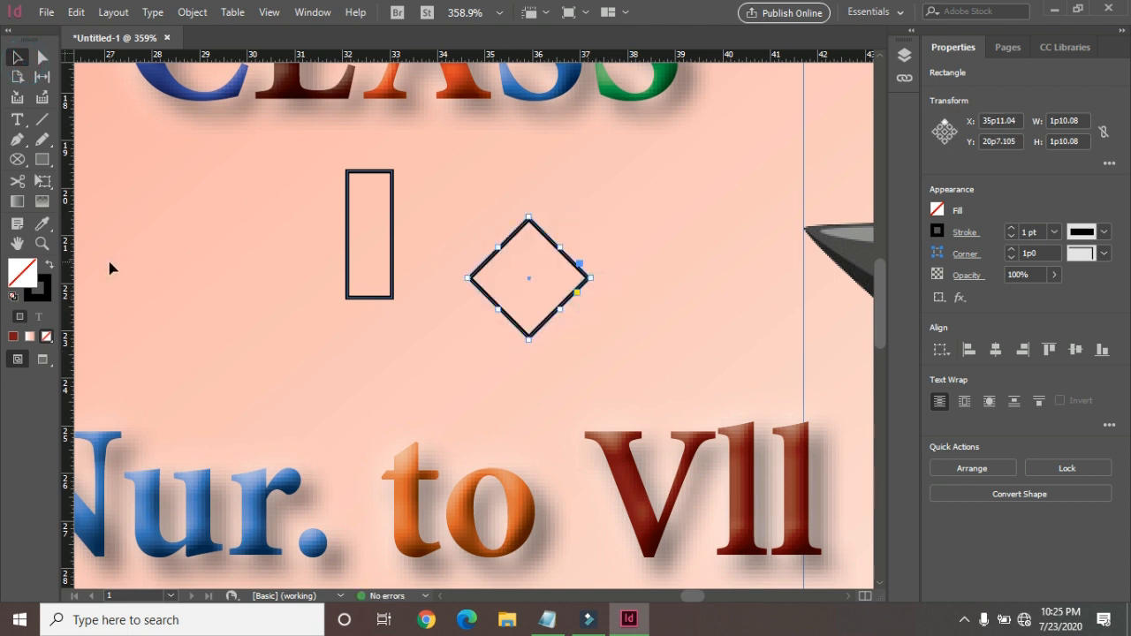
# Step: Delete the diamond's top anchor point to turn it into a downward-pointing triangle
pyautogui.click(41, 159)
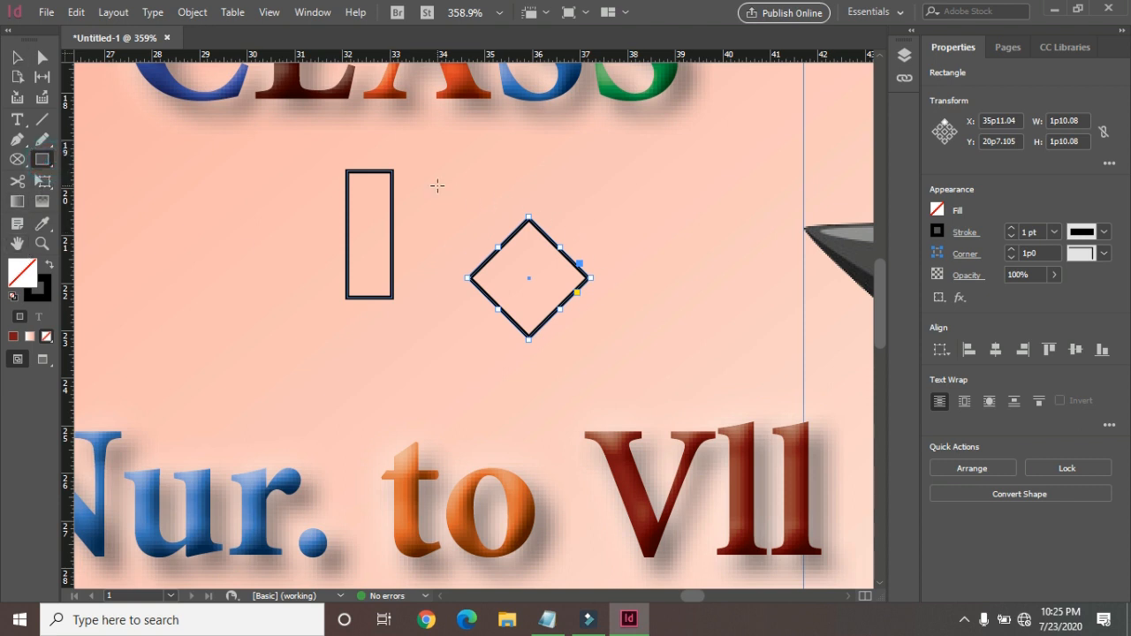
pyautogui.click(16, 139)
pyautogui.rightClick(17, 138)
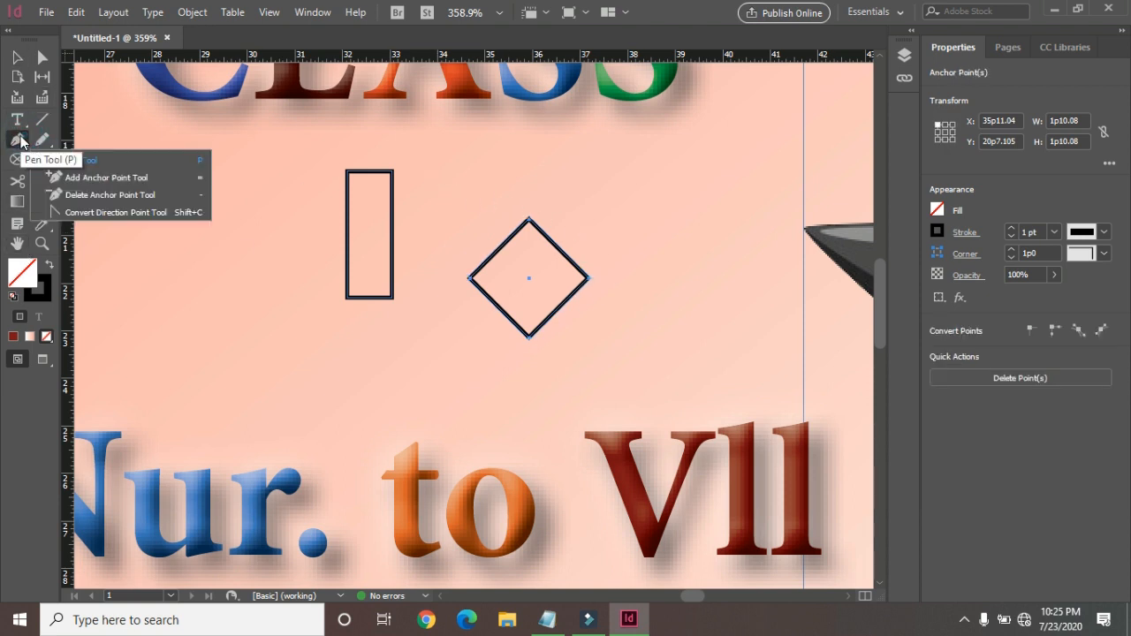
pyautogui.click(86, 194)
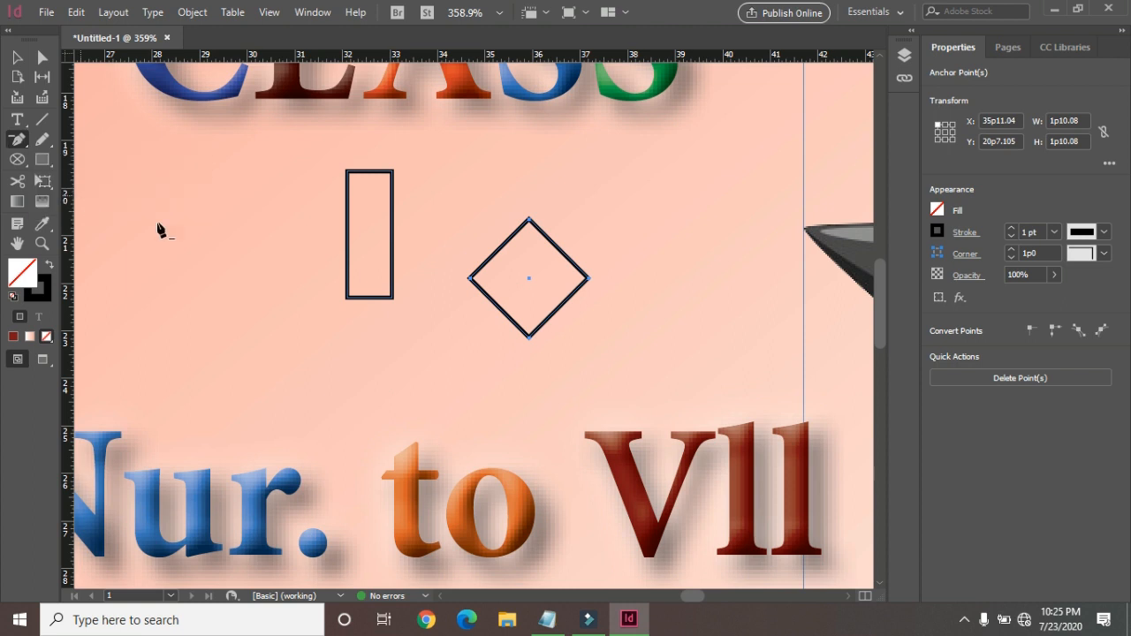
pyautogui.click(529, 219)
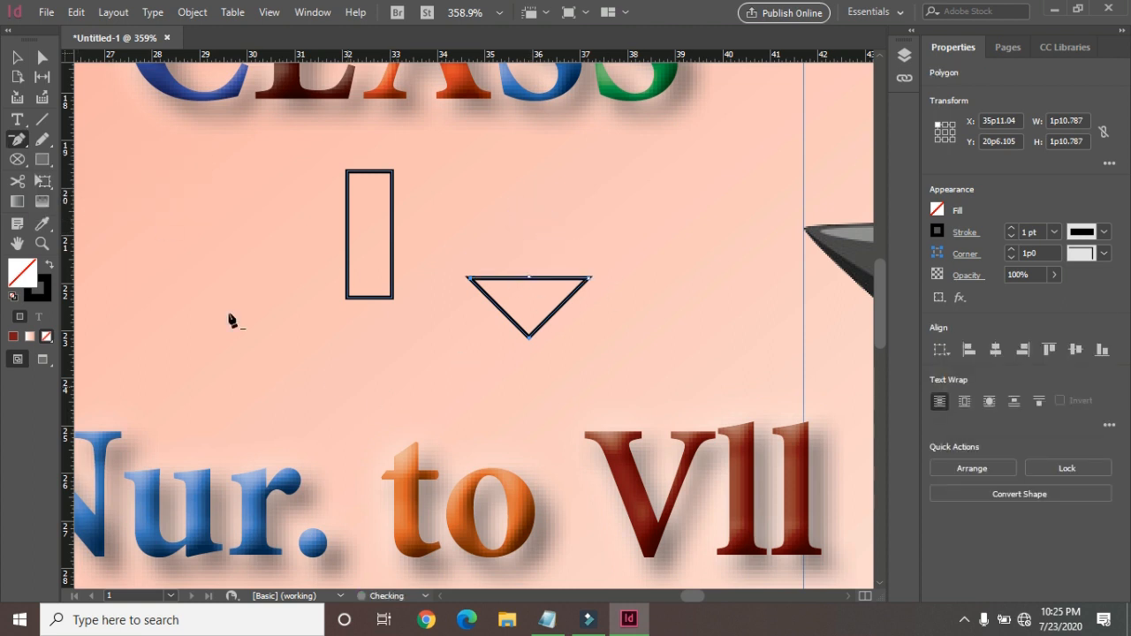
# Step: Move the triangle so it slightly overlaps the bottom of the narrow rectangle and unite both shapes into one down arrow
pyautogui.press('v')
pyautogui.moveTo(547, 283); pyautogui.dragTo(388, 307)
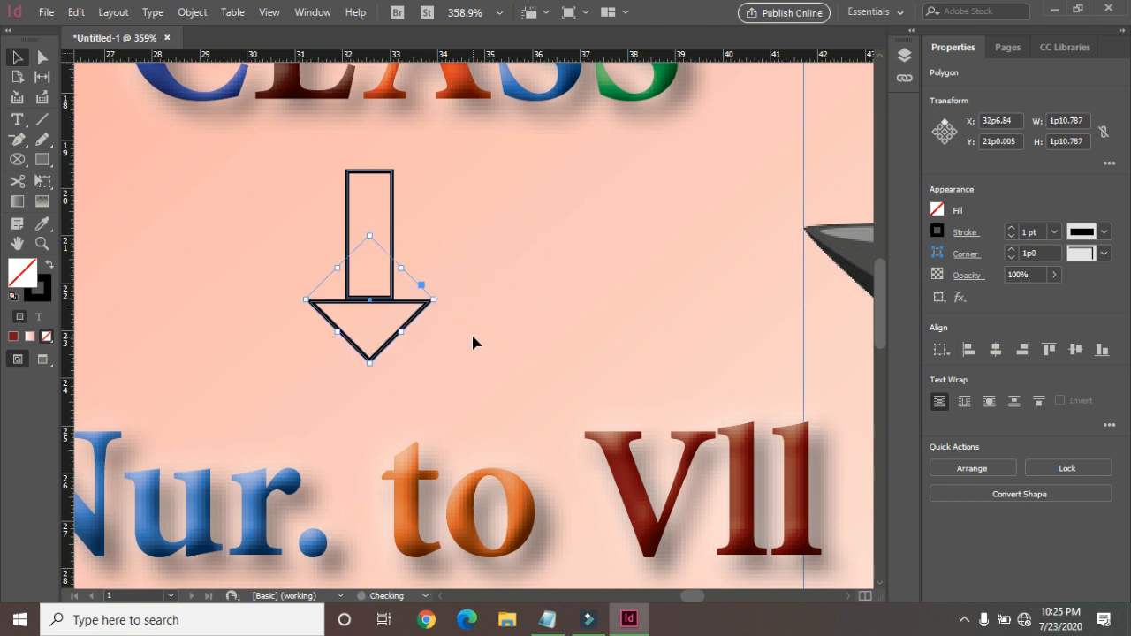
pyautogui.press('Up')
pyautogui.press('Up')
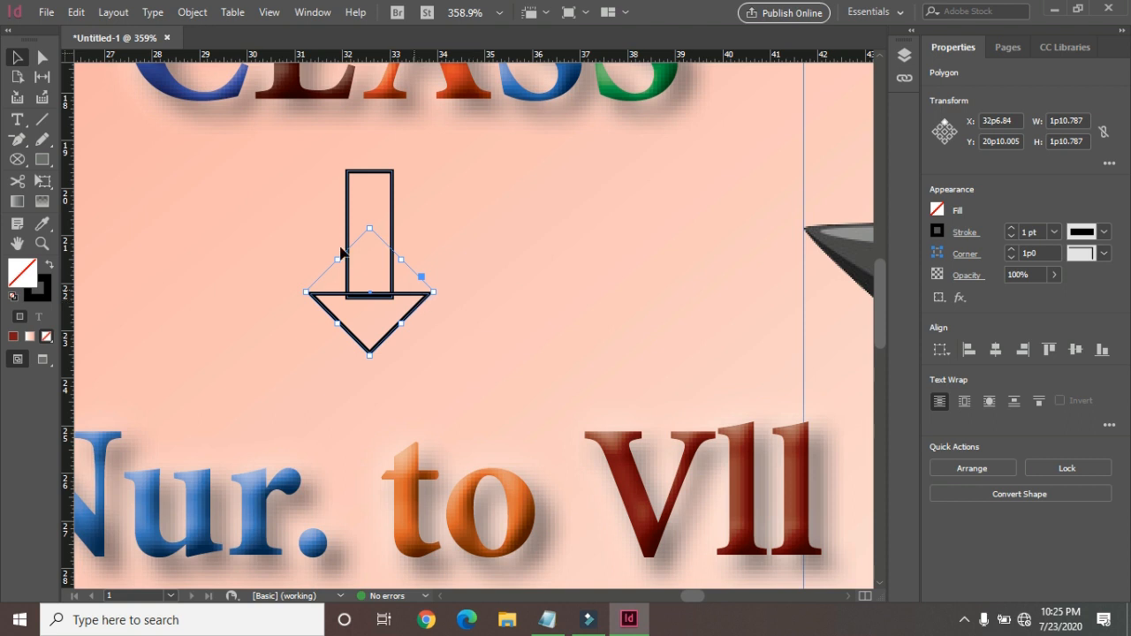
pyautogui.keyDown('shift'); pyautogui.click(346, 193); pyautogui.keyUp('shift')
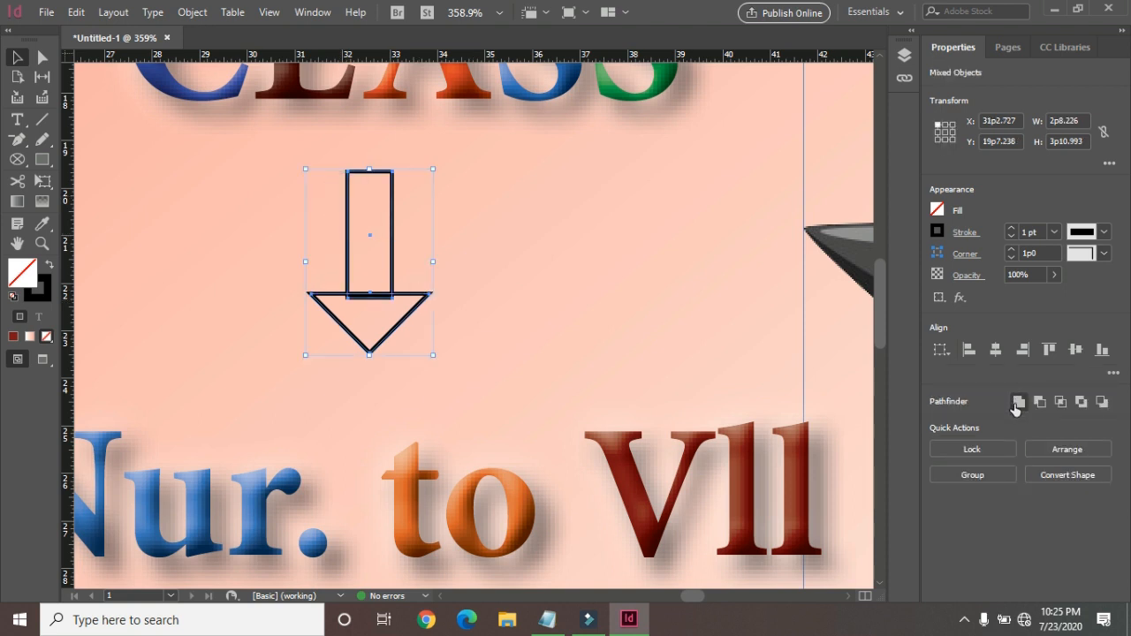
pyautogui.click(1017, 403)
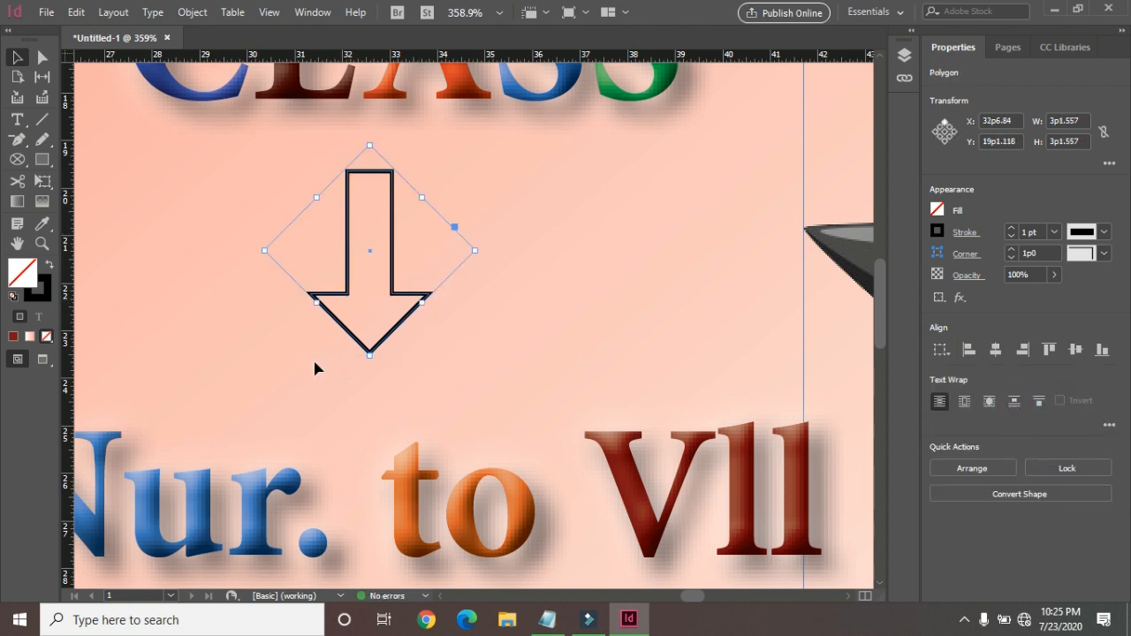
# Step: Fill the down arrow with blue 1d49d0 and remove its stroke
pyautogui.doubleClick(14, 281)
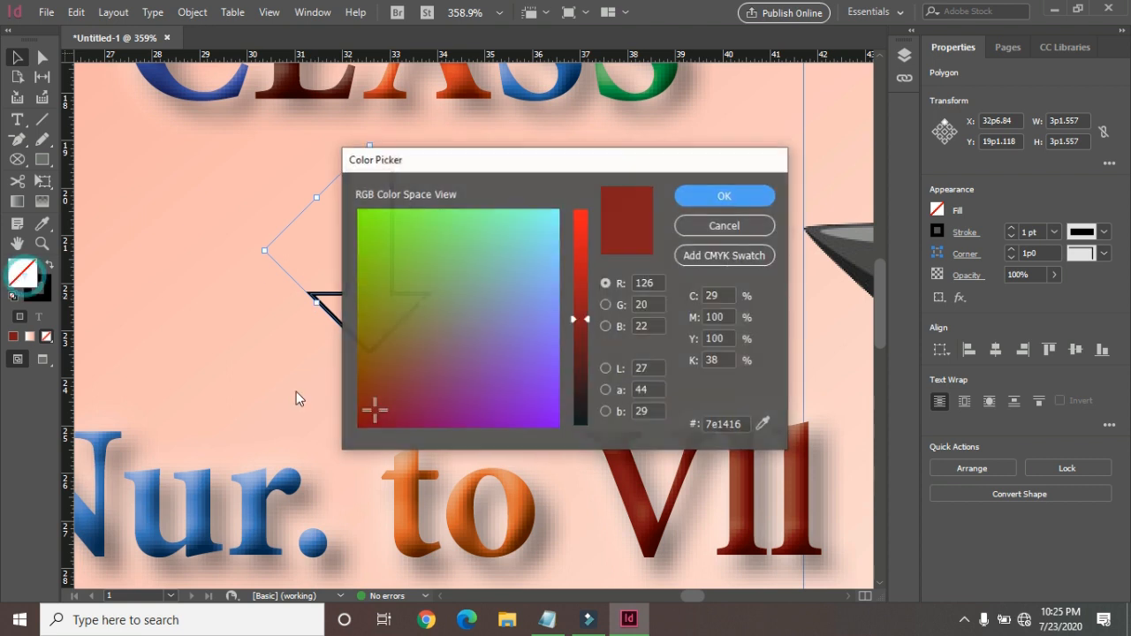
pyautogui.moveTo(550, 397); pyautogui.dragTo(549, 421)
pyautogui.moveTo(581, 354); pyautogui.dragTo(581, 401)
pyautogui.click(521, 364)
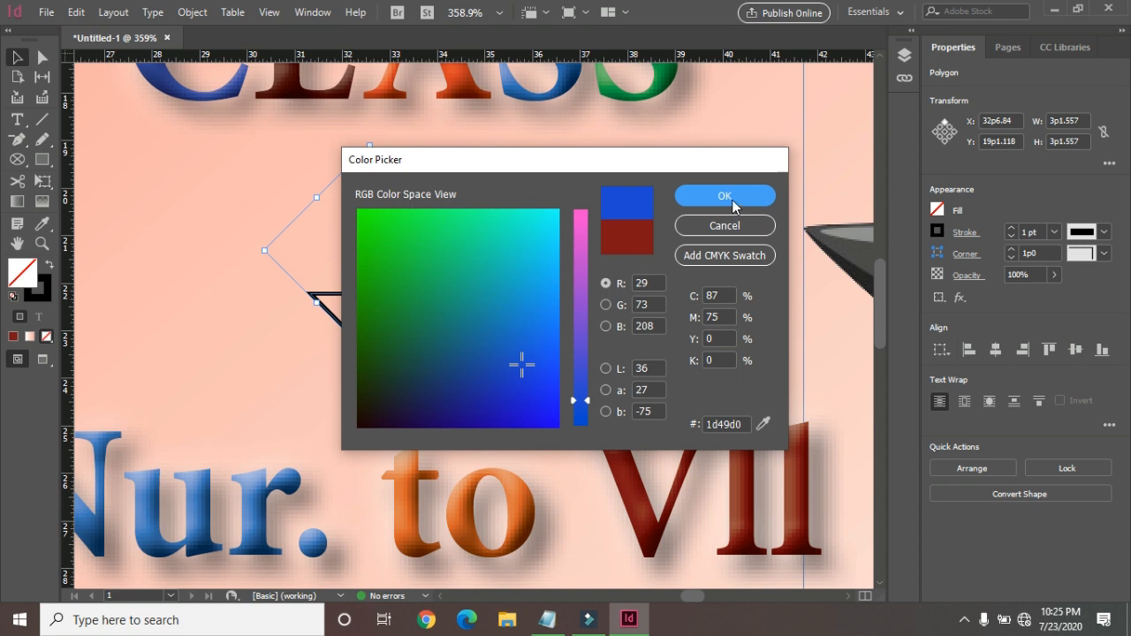
pyautogui.click(727, 196)
pyautogui.click(37, 292)
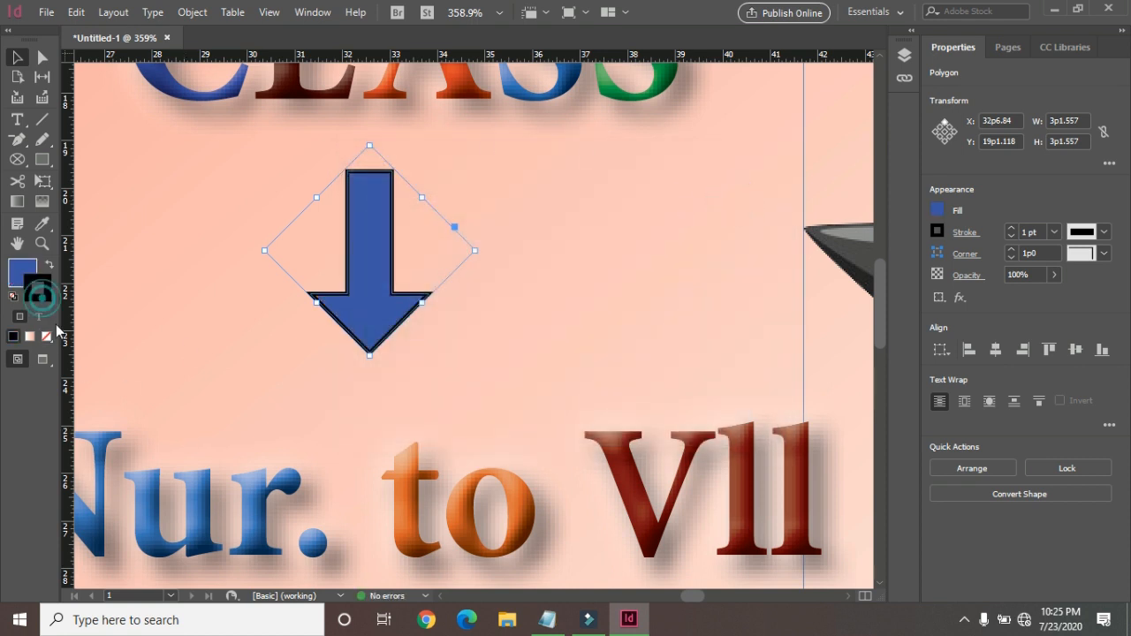
pyautogui.click(46, 336)
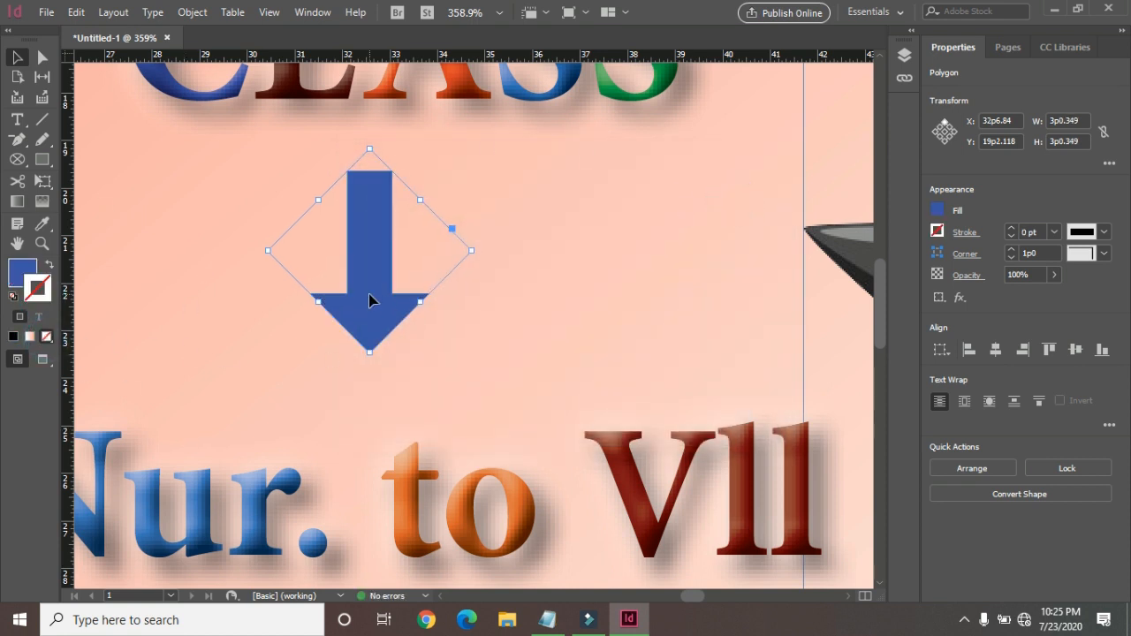
# Step: Nudge the arrow right and down to X 33p6.84, Y 19p6.118, between the CLASS and Nur. to Vll lines
pyautogui.hotkey('ctrl', '-')
pyautogui.hotkey('ctrl', '-')
pyautogui.hotkey('ctrl', '-')
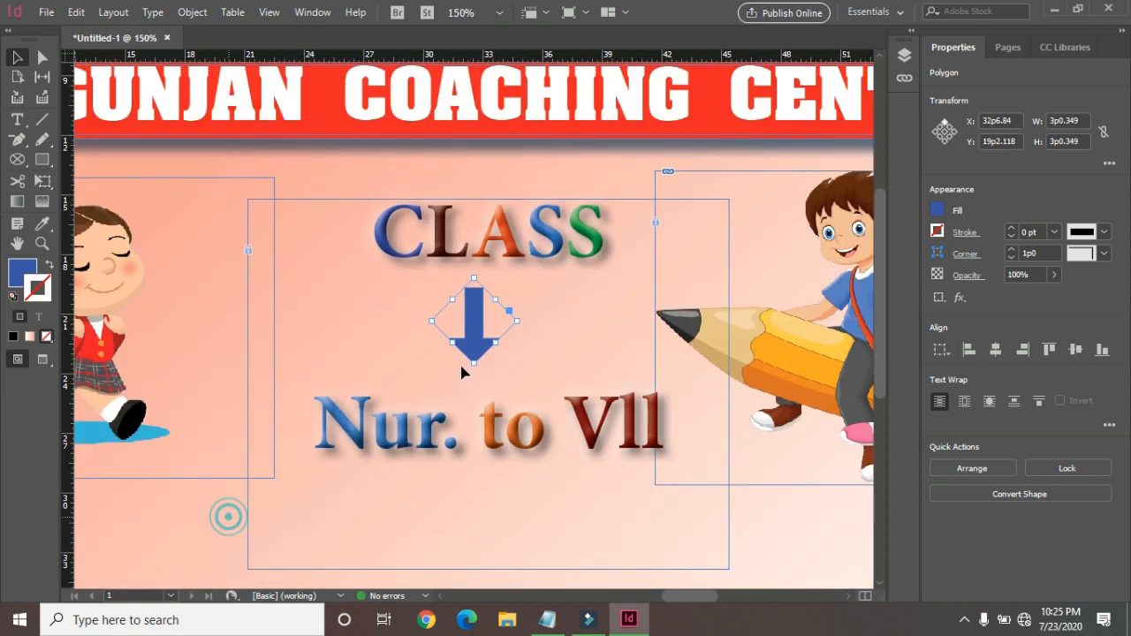
pyautogui.click(434, 366)
pyautogui.click(485, 346)
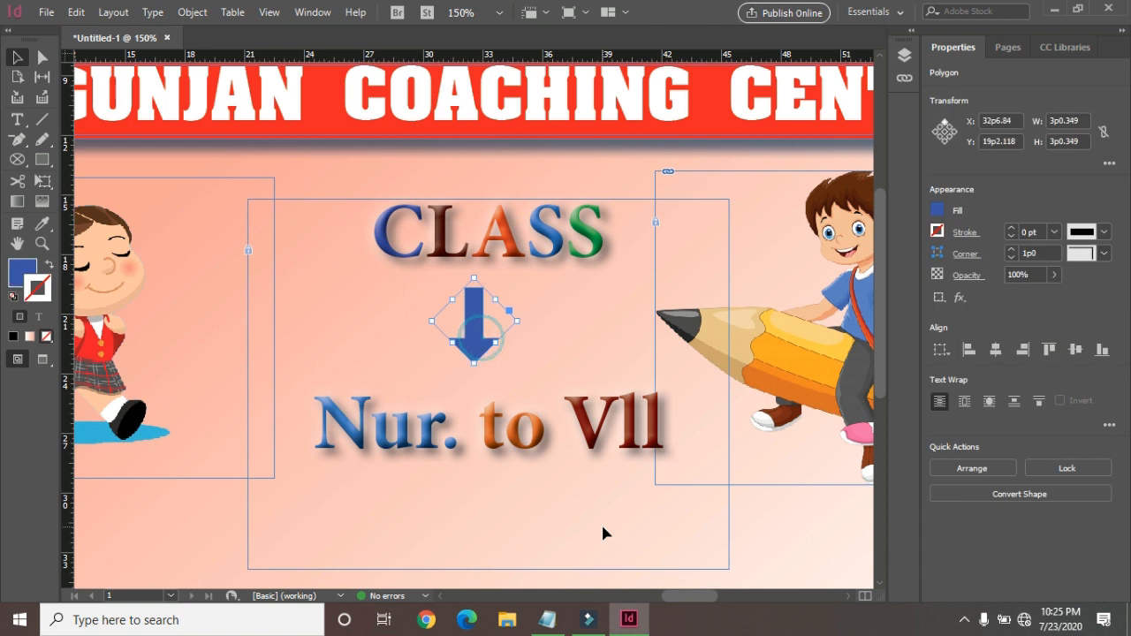
pyautogui.press('Right')
pyautogui.press('Right')
pyautogui.press('Right')
pyautogui.press('Right')
pyautogui.press('Right')
pyautogui.press('Right')
pyautogui.press('Right')
pyautogui.press('Right')
pyautogui.press('Right')
pyautogui.press('Right')
pyautogui.press('Right')
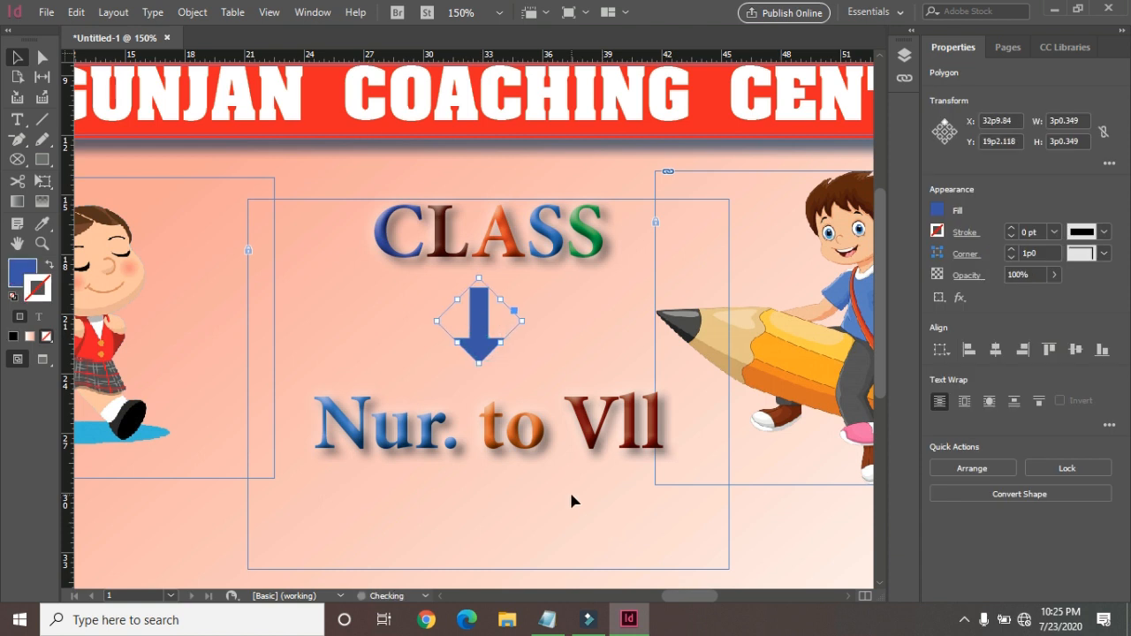
pyautogui.press('Down')
pyautogui.press('Right')
pyautogui.press('Down')
pyautogui.press('Down')
pyautogui.press('Down')
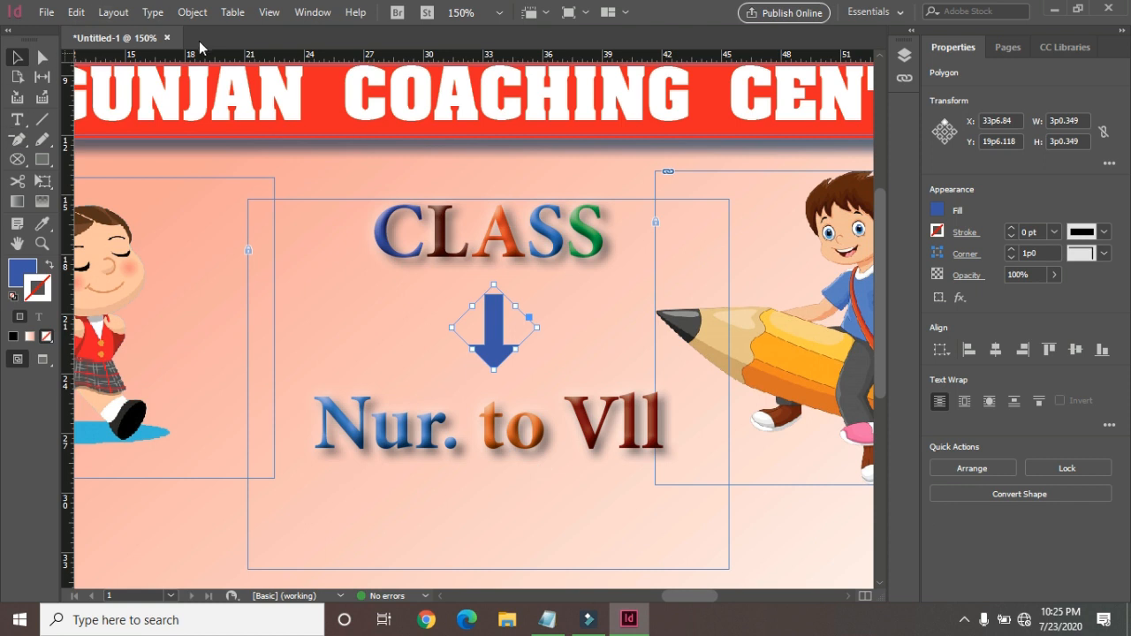
# Step: Add a drop shadow to the arrow with a distance of 0p3
pyautogui.click(85, 16)
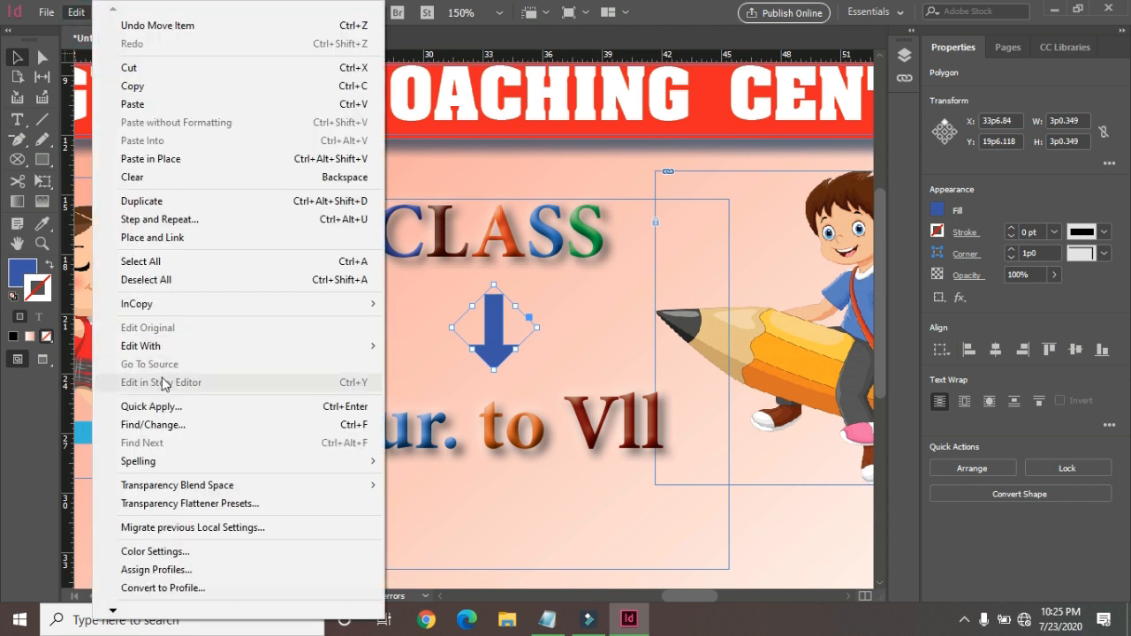
pyautogui.click(152, 407)
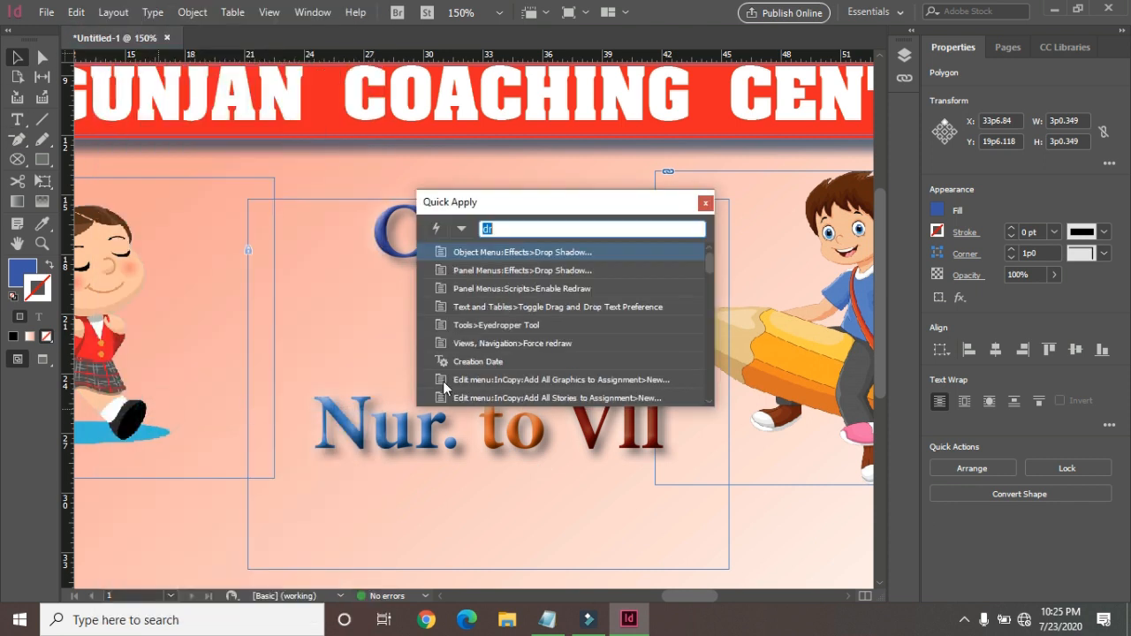
pyautogui.click(531, 271)
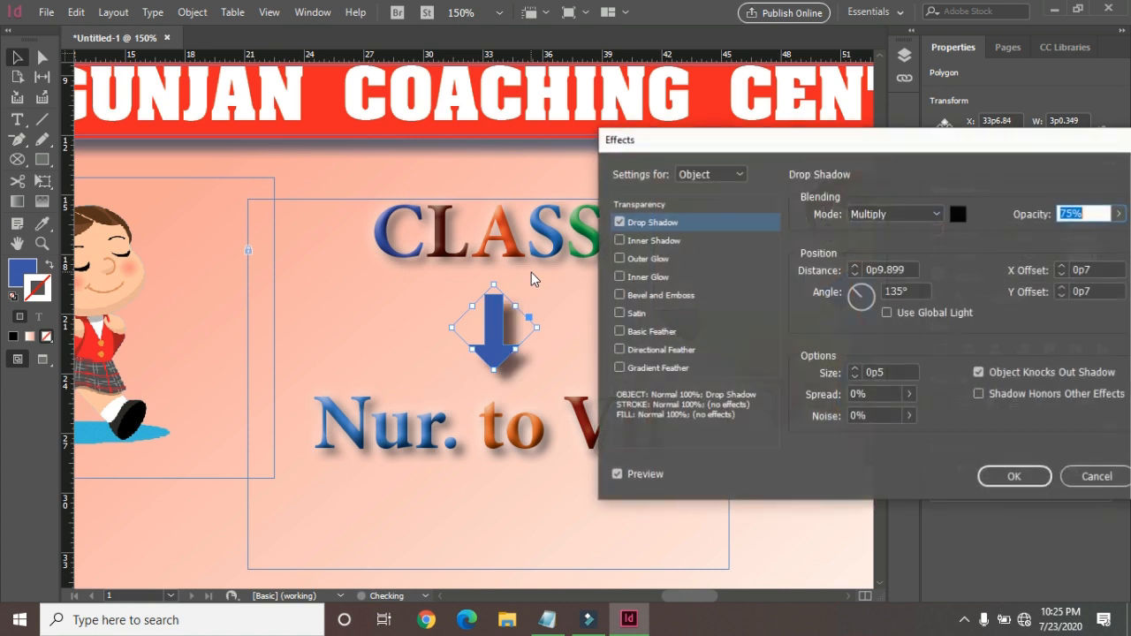
pyautogui.click(855, 276)
pyautogui.click(855, 276)
pyautogui.click(855, 275)
pyautogui.click(855, 276)
pyautogui.click(855, 275)
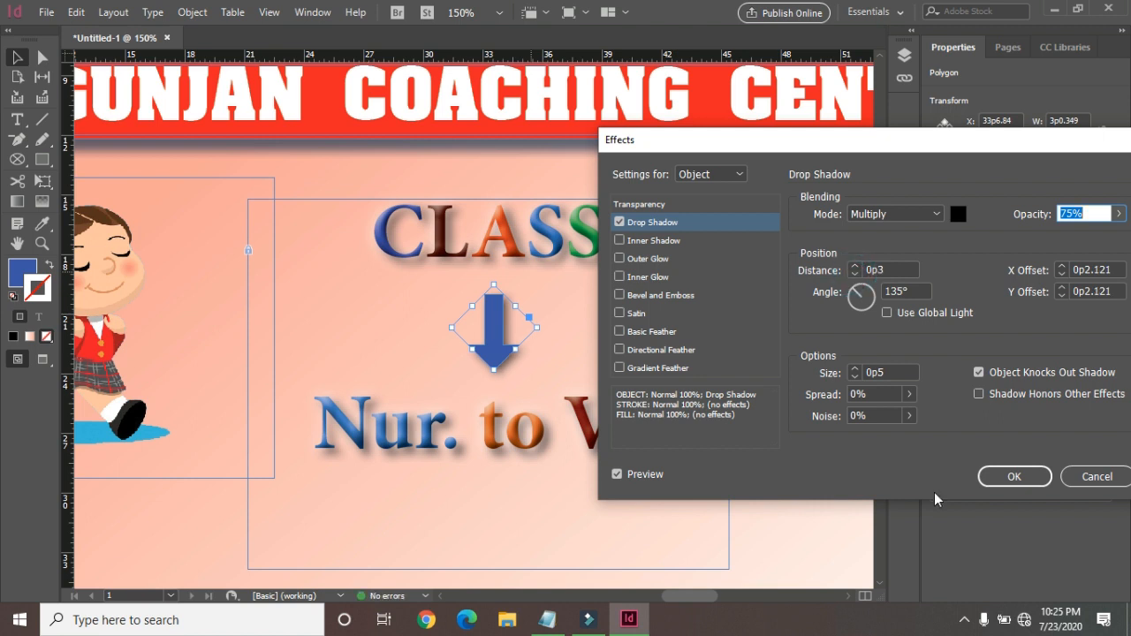
# Step: Try an inner shadow on the arrow with cyan, magenta and yellow swatches, and try an outer glow
pyautogui.click(622, 245)
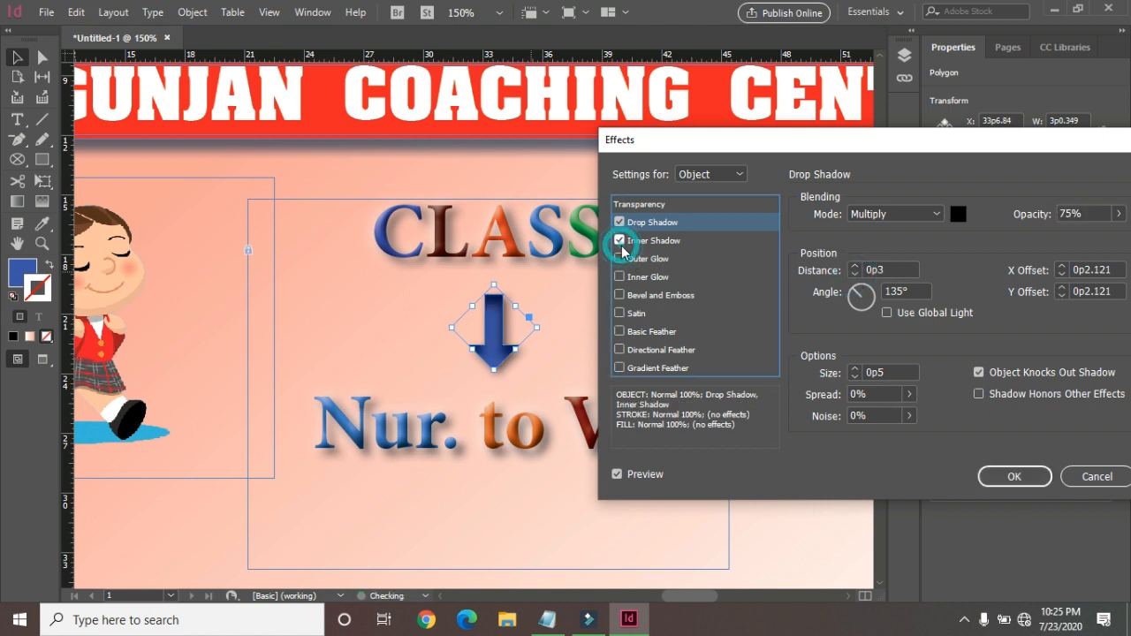
pyautogui.click(621, 245)
pyautogui.click(620, 242)
pyautogui.click(644, 238)
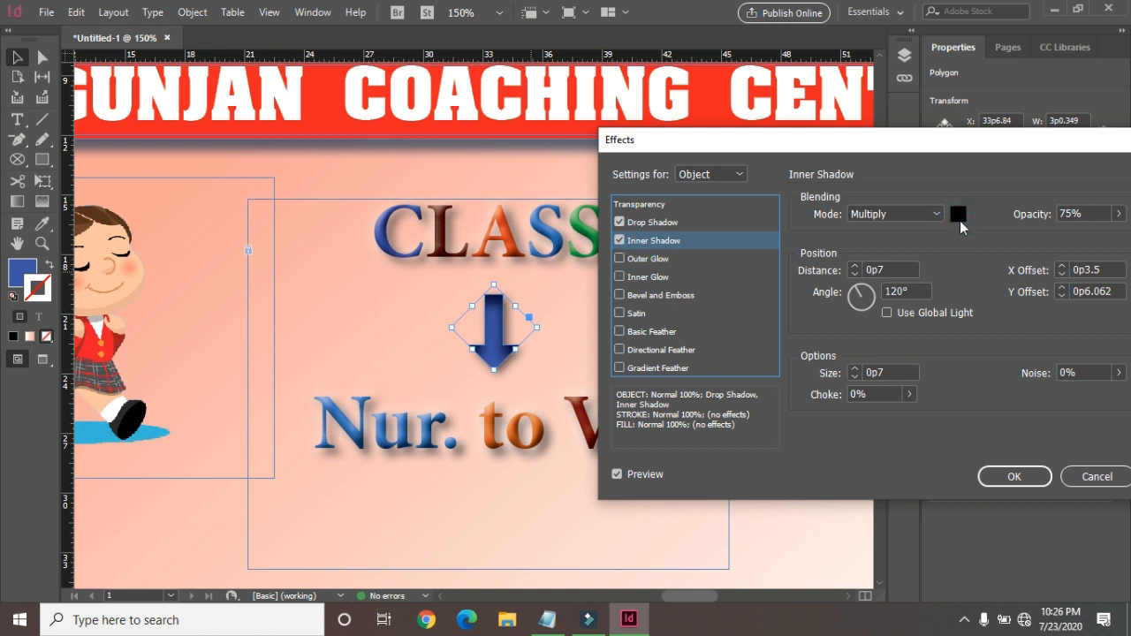
pyautogui.click(959, 216)
pyautogui.click(621, 336)
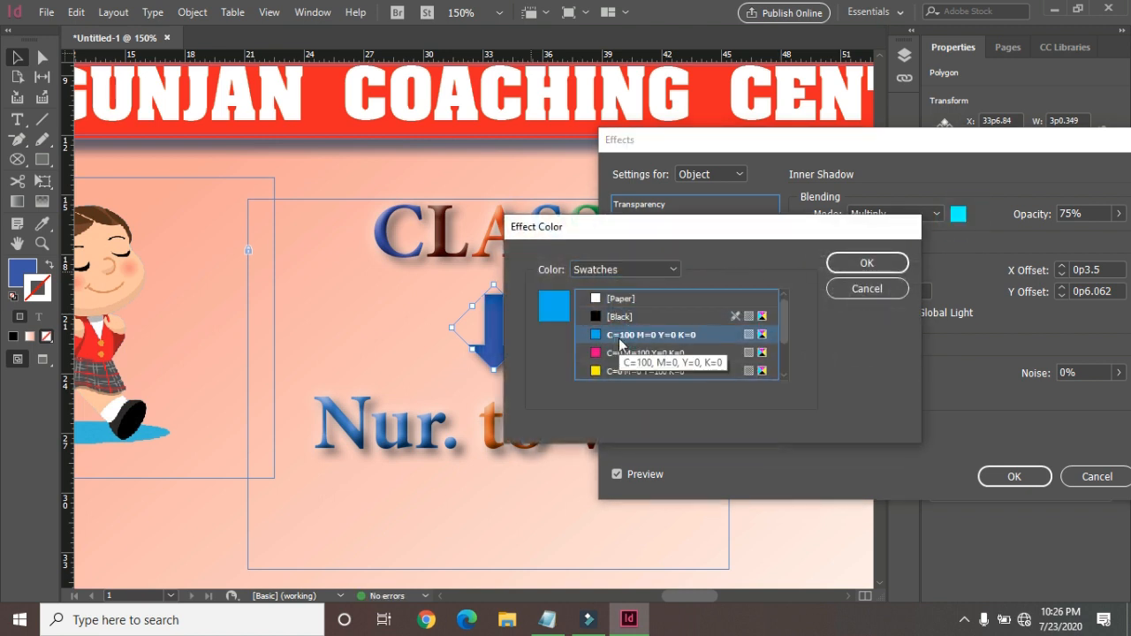
pyautogui.moveTo(674, 235); pyautogui.dragTo(807, 220)
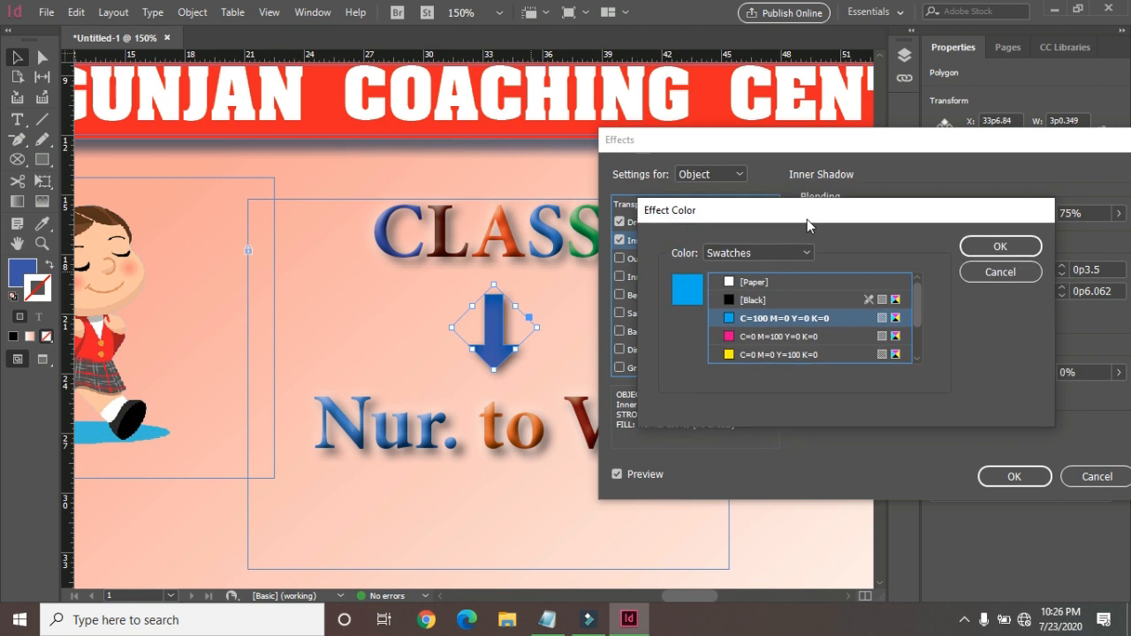
pyautogui.click(742, 337)
pyautogui.click(736, 354)
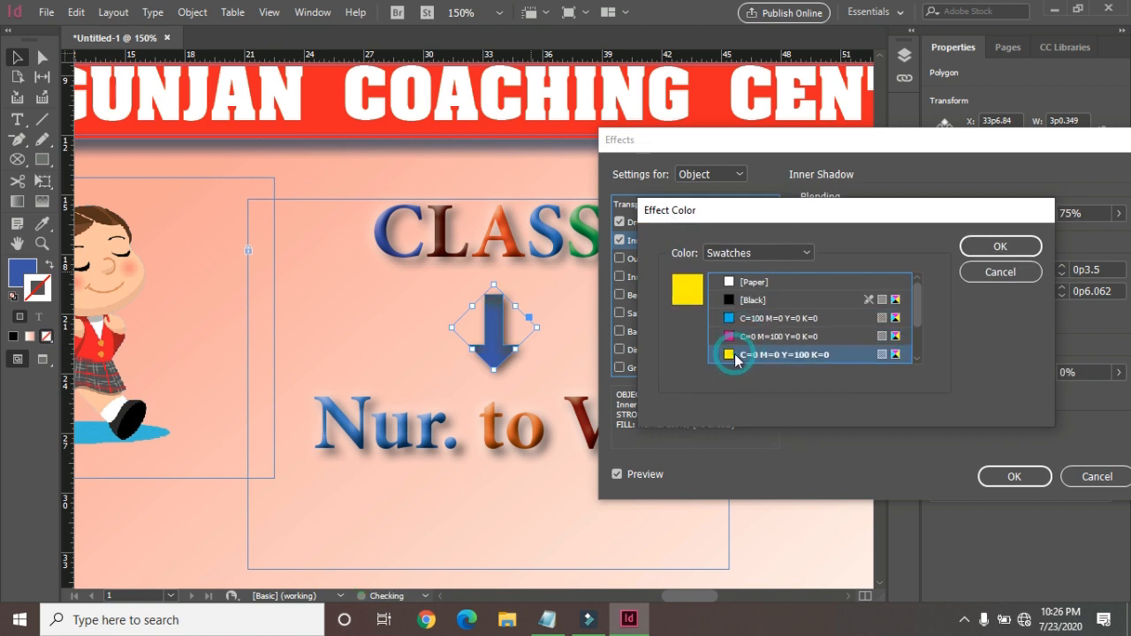
pyautogui.click(1001, 271)
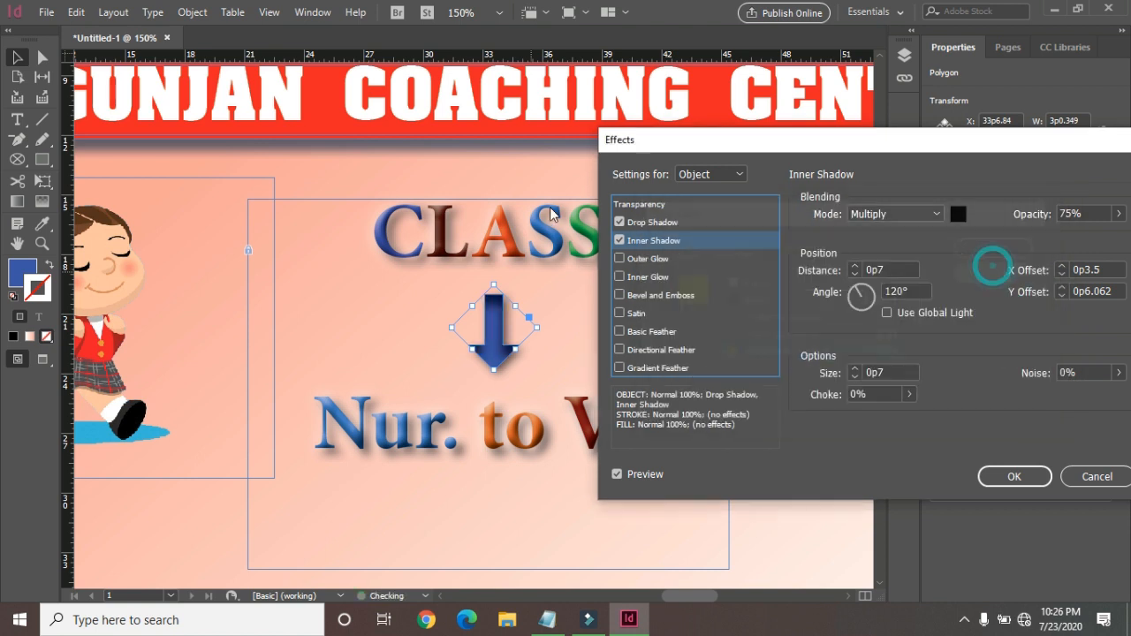
pyautogui.click(621, 241)
pyautogui.click(619, 258)
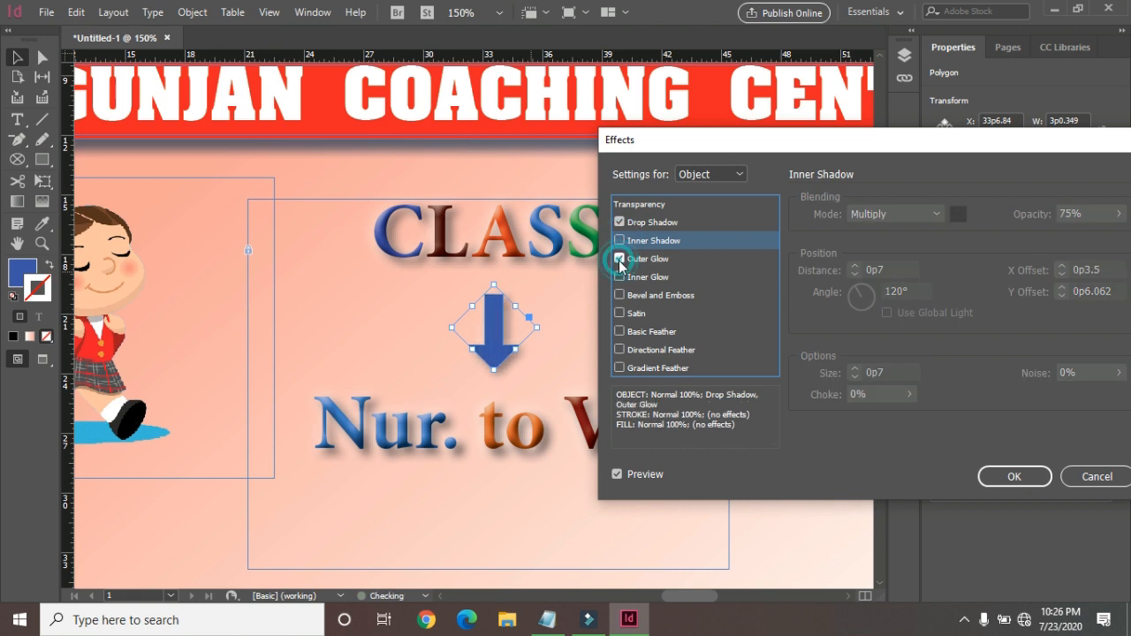
pyautogui.click(619, 258)
# Step: Add an inner glow to the arrow and apply the effects
pyautogui.click(620, 277)
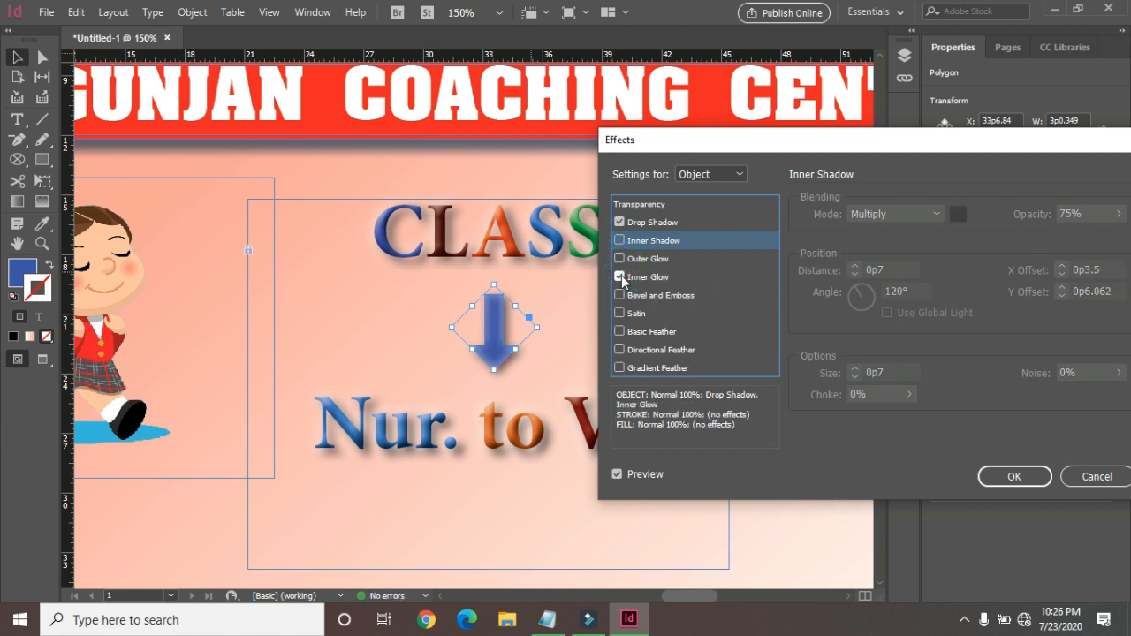
pyautogui.click(680, 277)
pyautogui.click(1008, 477)
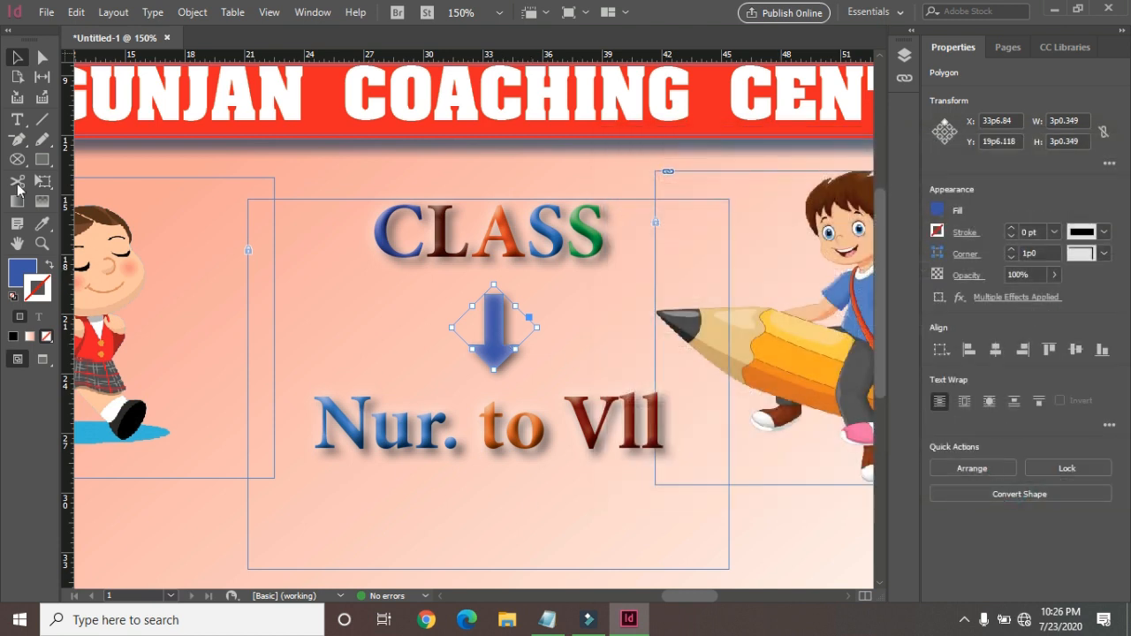
# Step: Unlock all objects on the spread and select only the class text frame
pyautogui.click(192, 13)
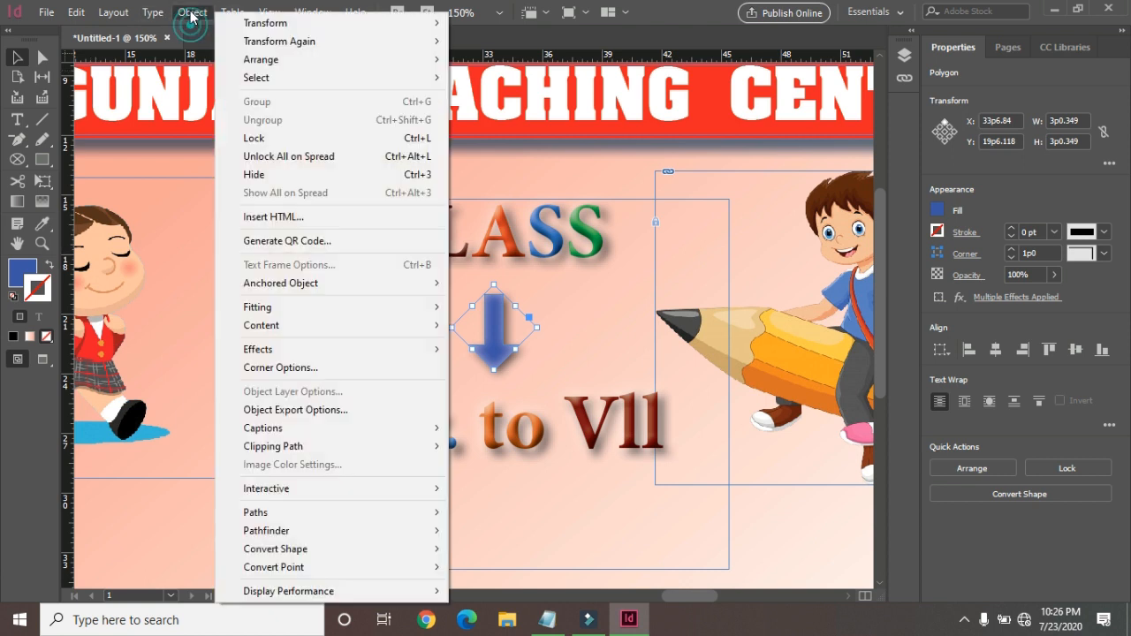
pyautogui.click(322, 166)
pyautogui.click(184, 521)
pyautogui.click(365, 434)
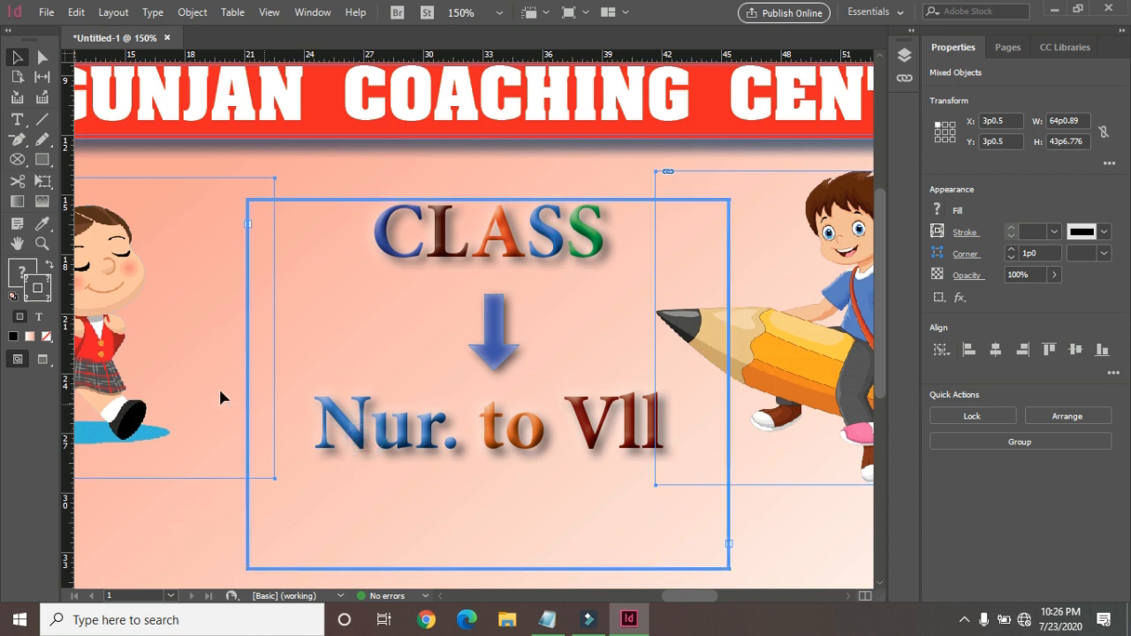
pyautogui.click(360, 423)
# Step: Set the font size of the Nur. to Vll line to 58 pt
pyautogui.click(16, 119)
pyautogui.moveTo(314, 424); pyautogui.dragTo(730, 396)
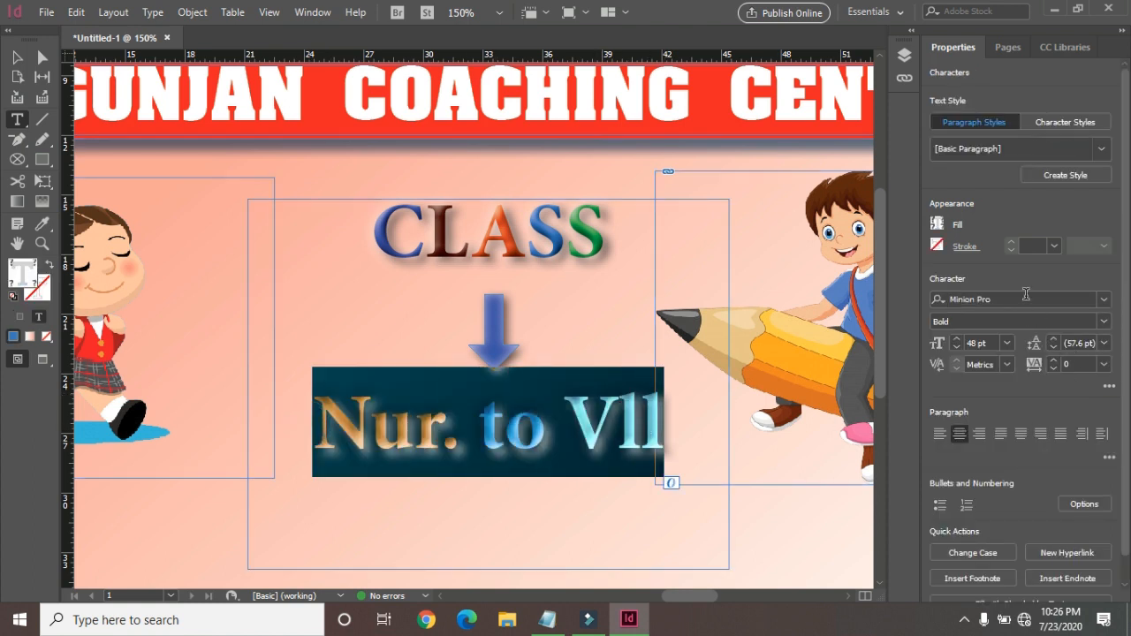
pyautogui.click(1008, 345)
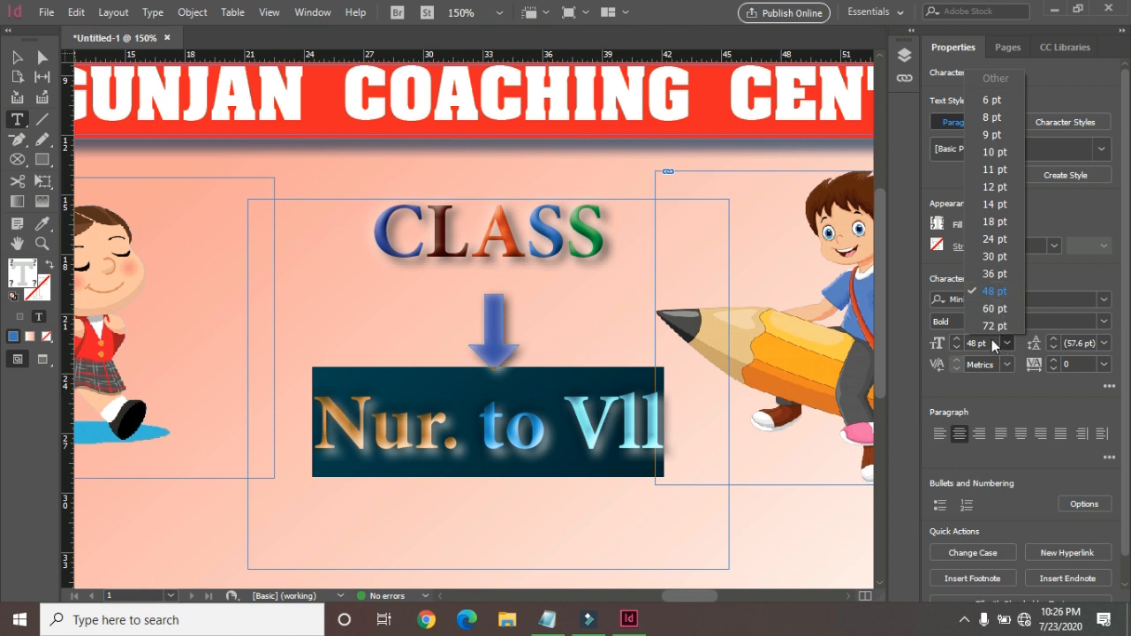
pyautogui.click(992, 343)
pyautogui.moveTo(989, 341); pyautogui.dragTo(965, 341)
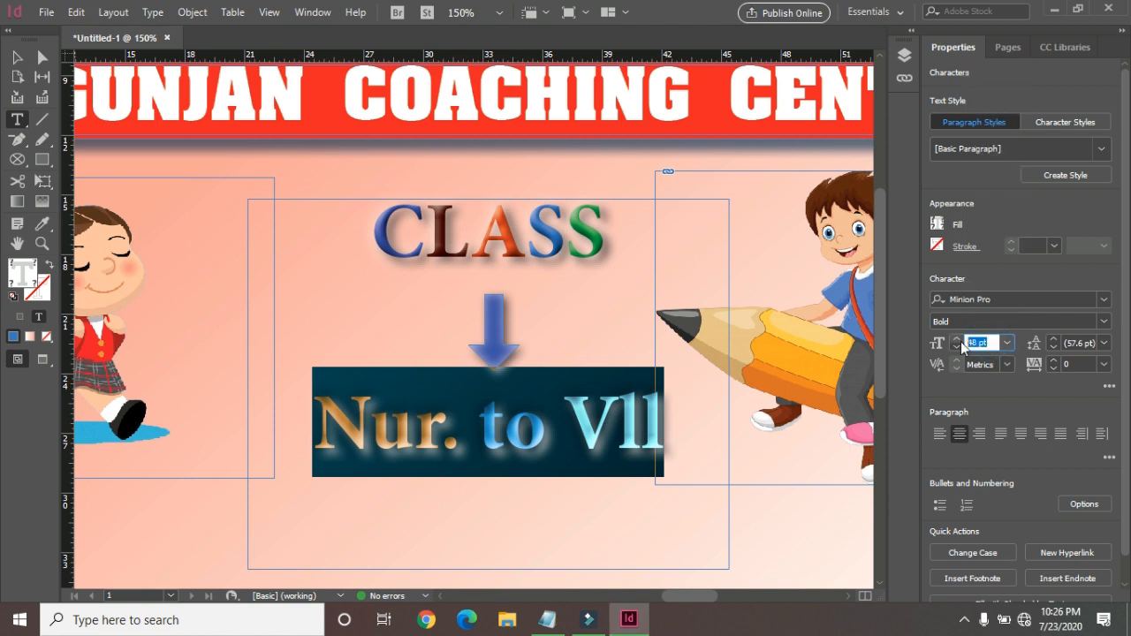
pyautogui.write('8')
pyautogui.press('Return')
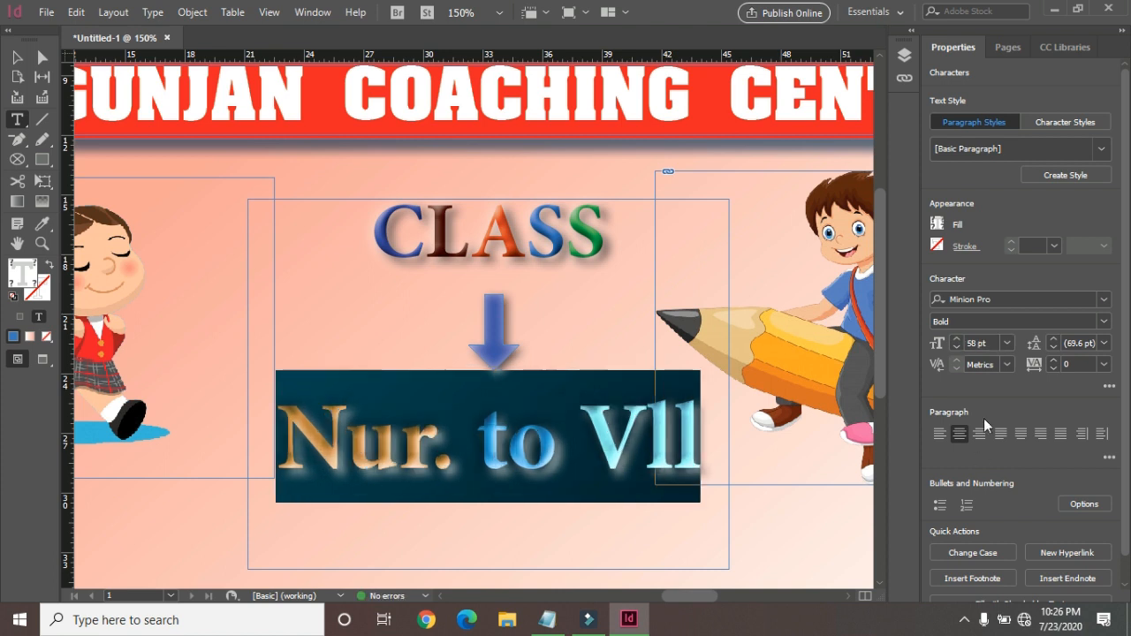
pyautogui.click(16, 58)
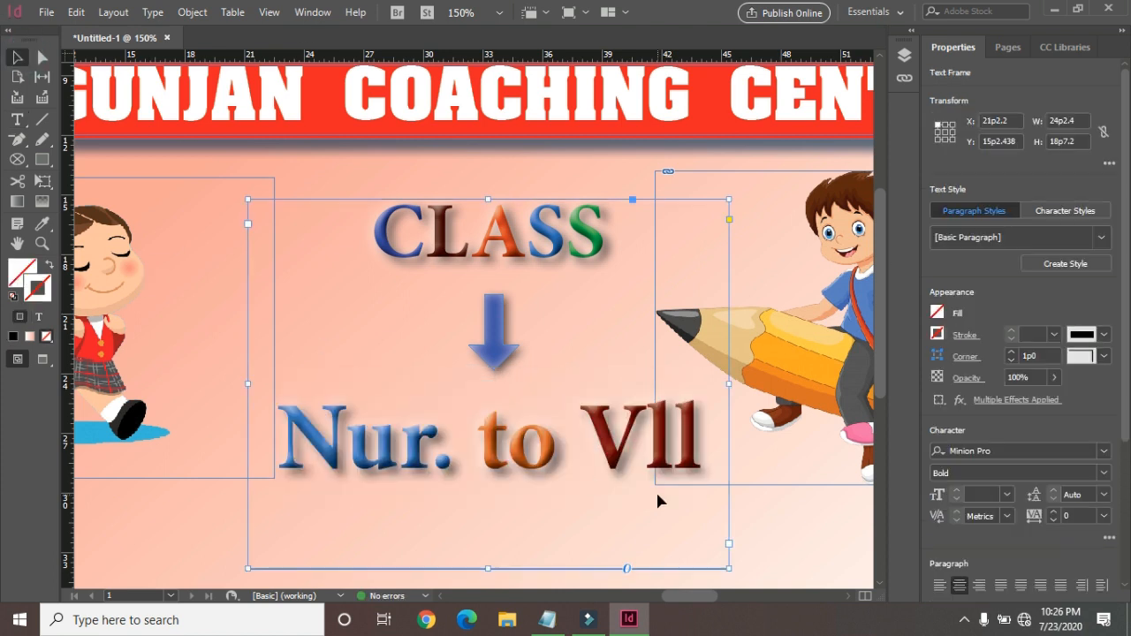
pyautogui.hotkey('ctrl', '-')
pyautogui.hotkey('ctrl', '-')
pyautogui.hotkey('ctrl', '-')
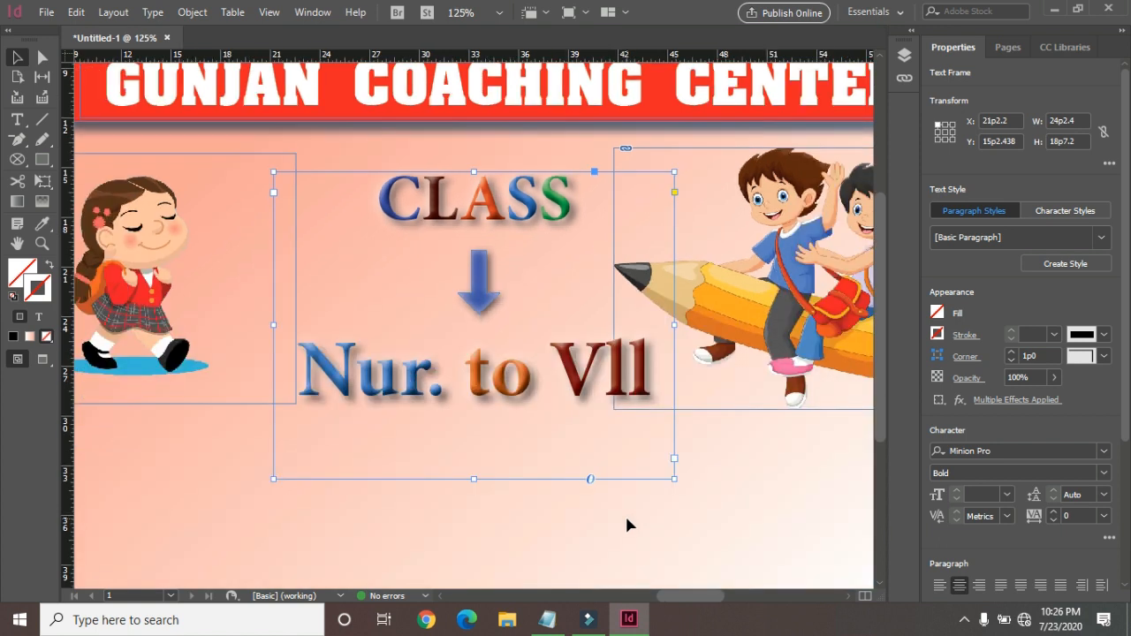